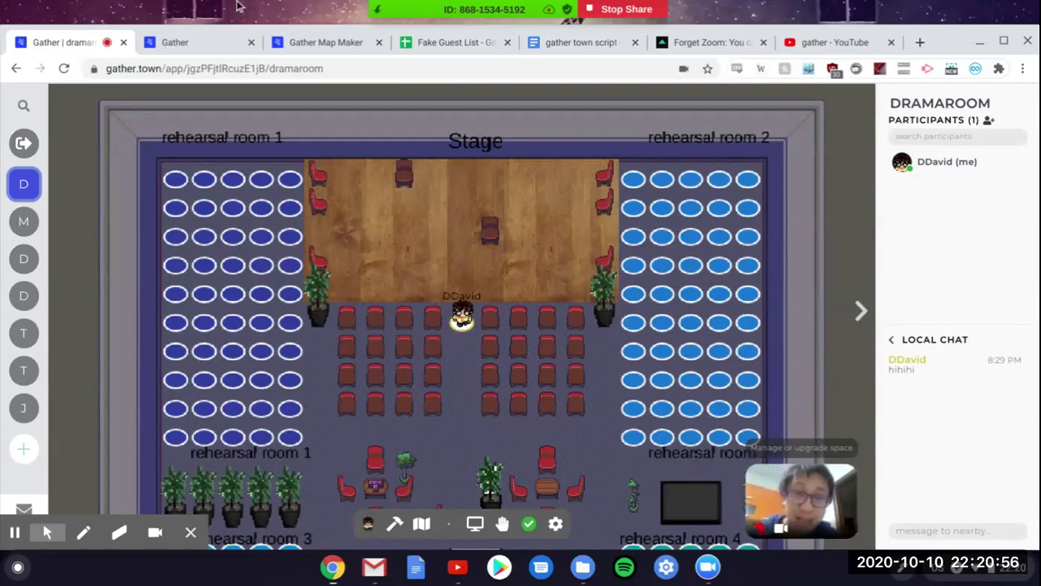
Step: Glance at the Forget Zoom article, then return to the dramaroom map
left_click(675, 47)
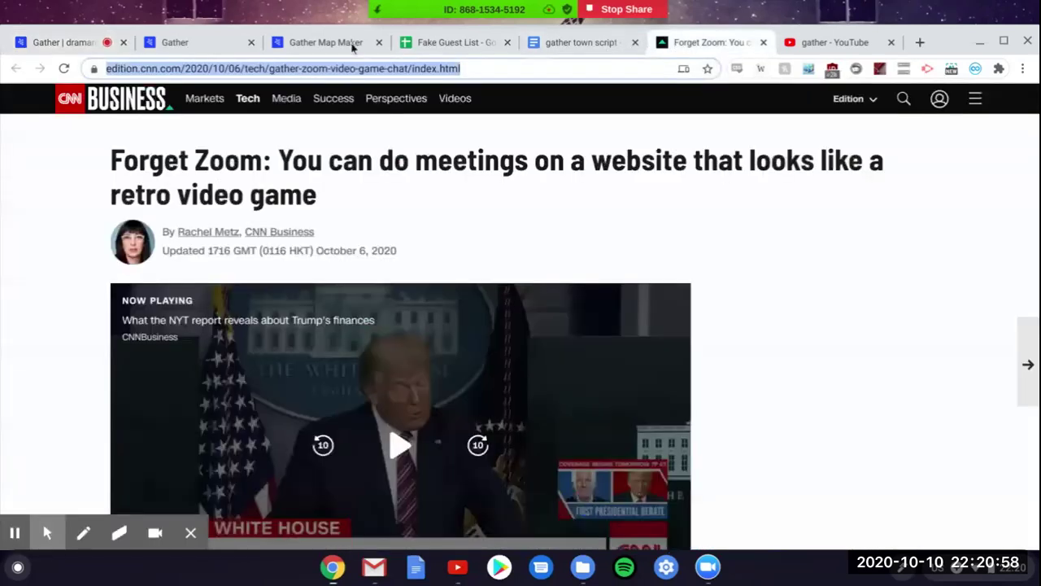
left_click(431, 164)
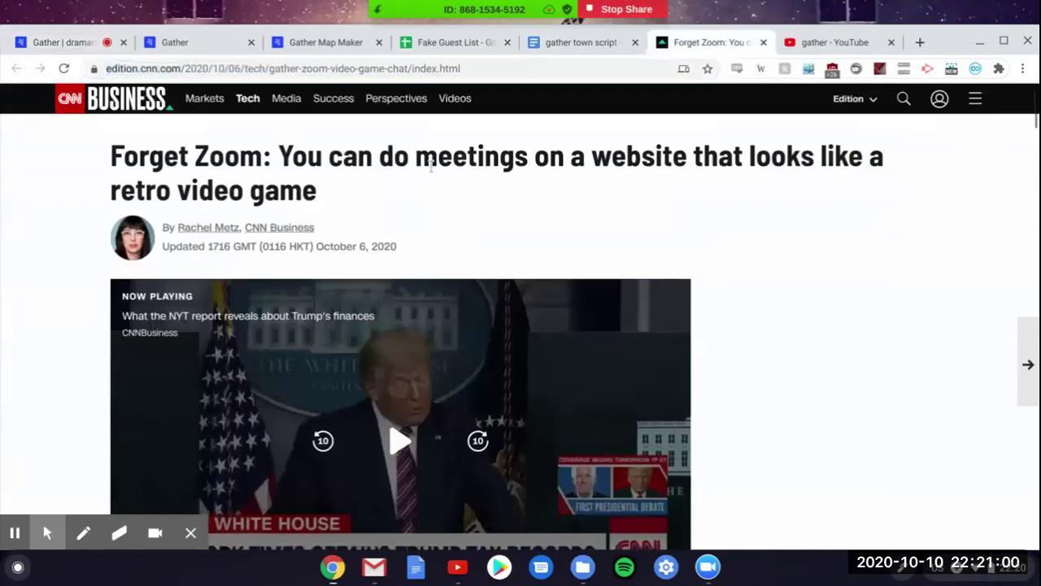
left_click(59, 39)
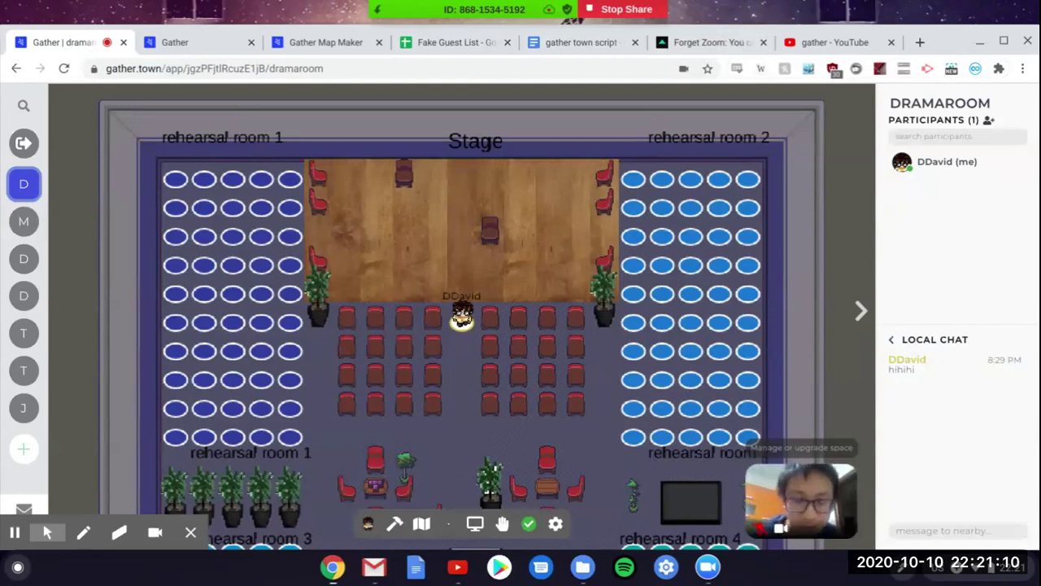
Step: Walk the avatar onto a left-hand seat and back around the aisle
key("Down")
key("Left")
key("Right")
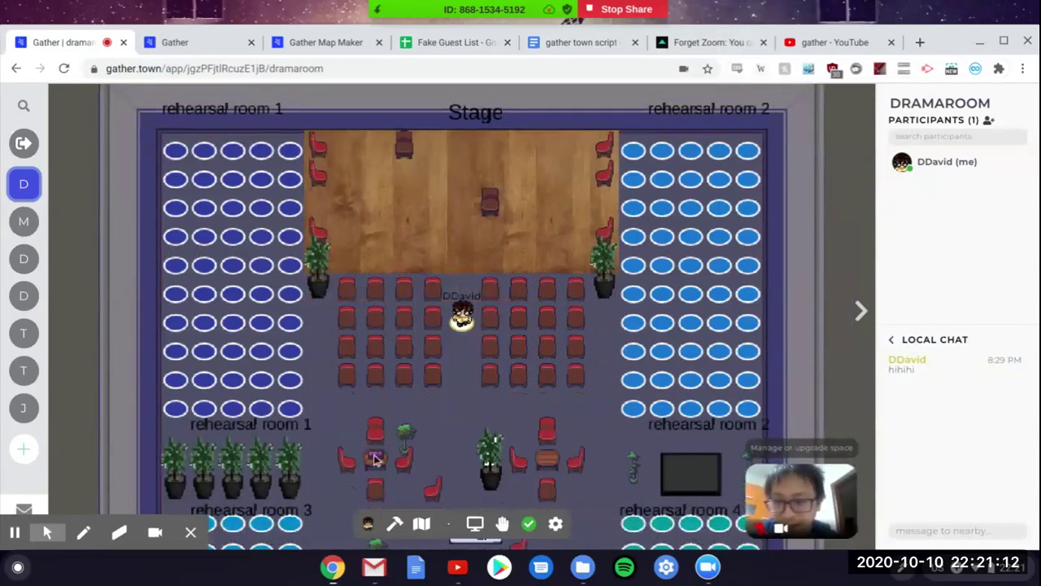
key("Down")
key("Up")
key("Down")
Step: Pick the red-brown-haired character with a green shirt in avatar customization, then close it
left_click(366, 523)
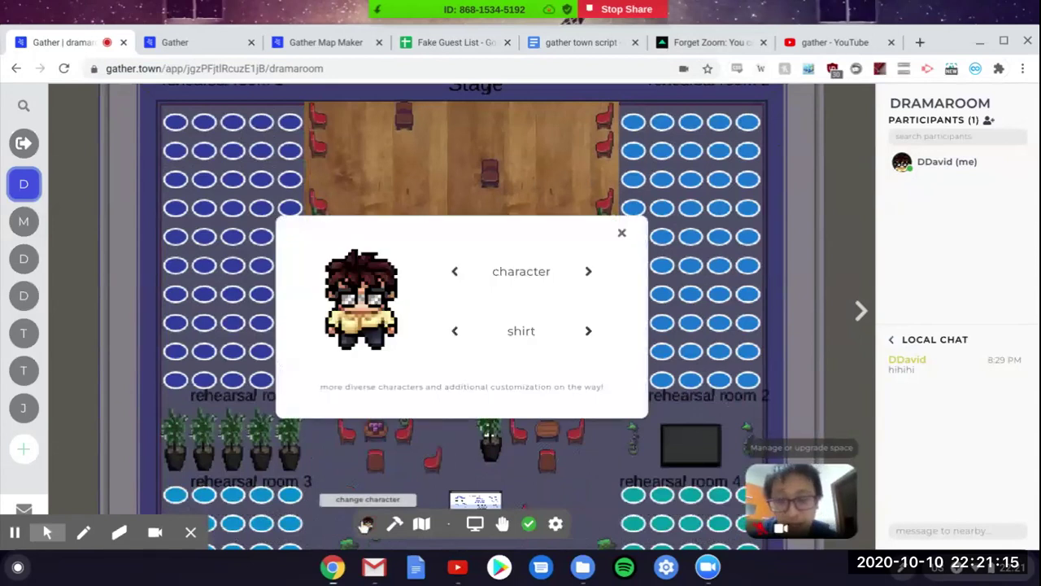
left_click(588, 274)
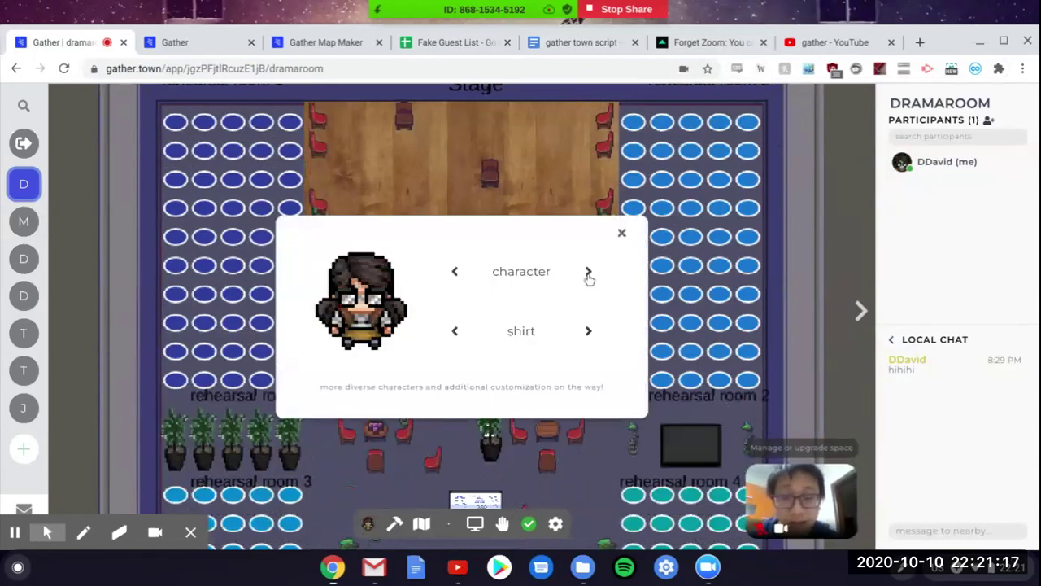
left_click(454, 273)
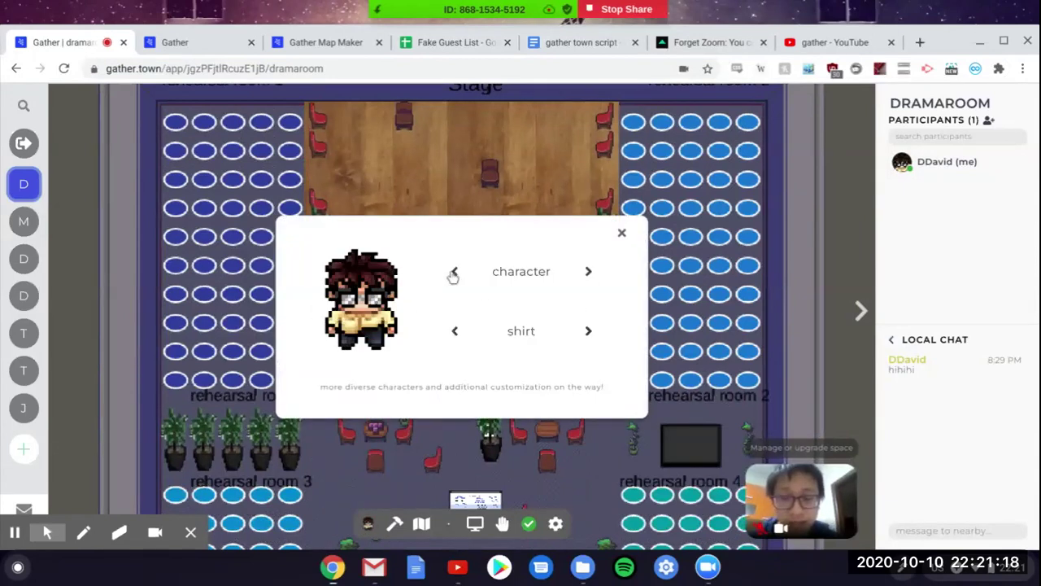
left_click(588, 332)
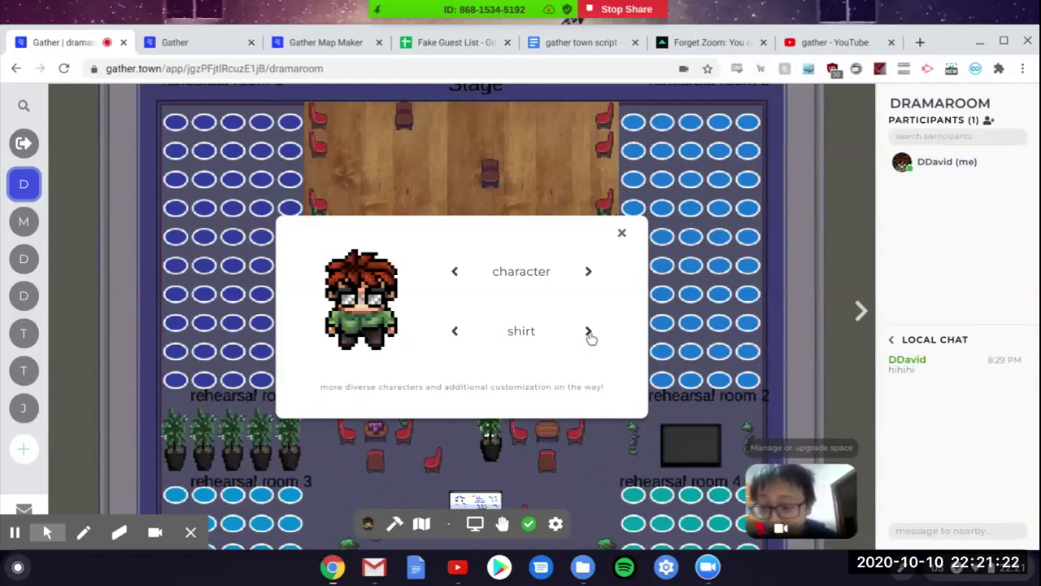
left_click(486, 439)
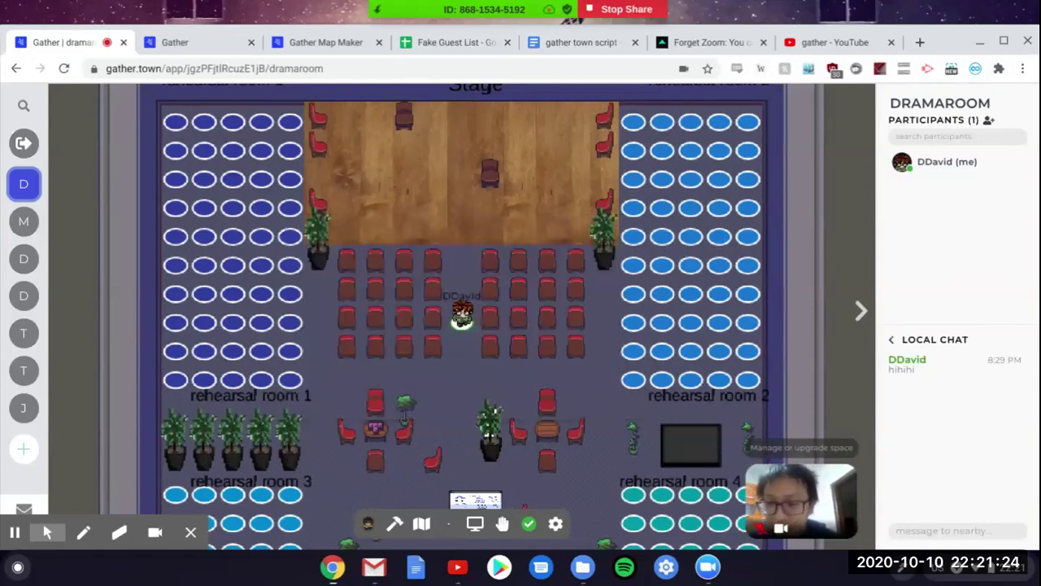
key("Right")
key("Right")
key("Left")
key("Up")
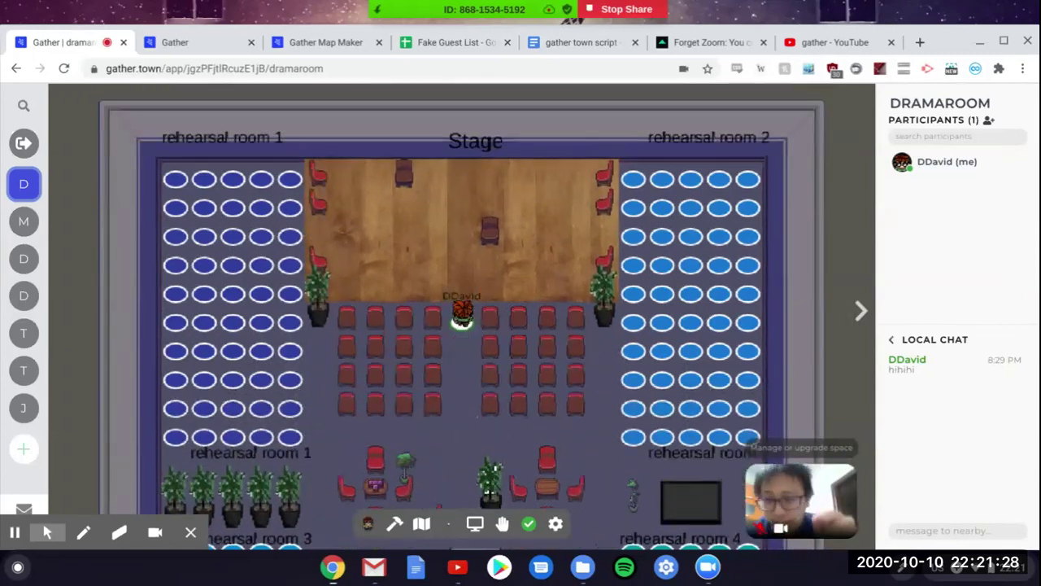
key("Left")
key("Down")
key("Down")
key("Down")
key("Down")
key("Down")
key("Down")
key("Right")
key("Right")
key("Right")
key("Left")
key("Left")
key("Left")
key("Left")
key("Down")
key("Down")
key("Down")
key("Down")
key("Down")
key("Right")
key("Right")
key("Right")
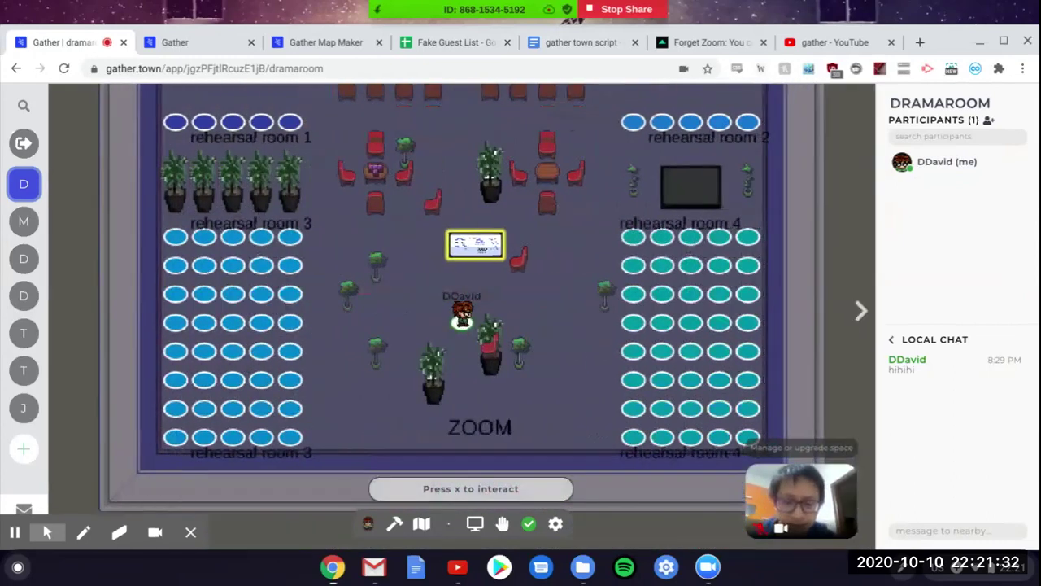
key("Up")
key("Up")
key("Up")
key("Up")
key("Up")
key("Up")
key("Up")
key("Up")
key("Up")
key("Up")
key("Left")
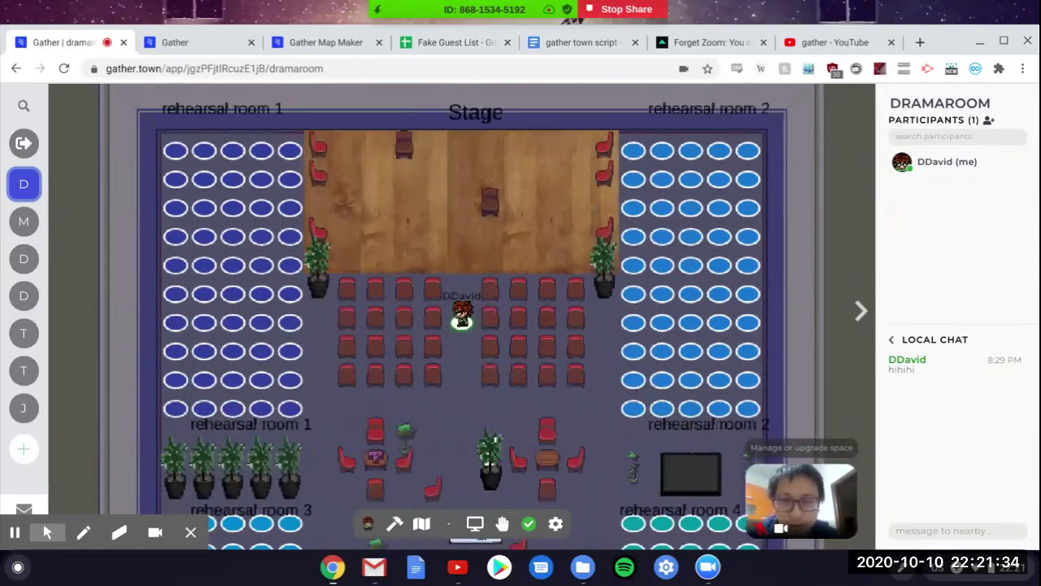
key("Up")
key("Up")
key("Left")
key("Left")
key("Left")
key("Down")
key("Down")
key("Right")
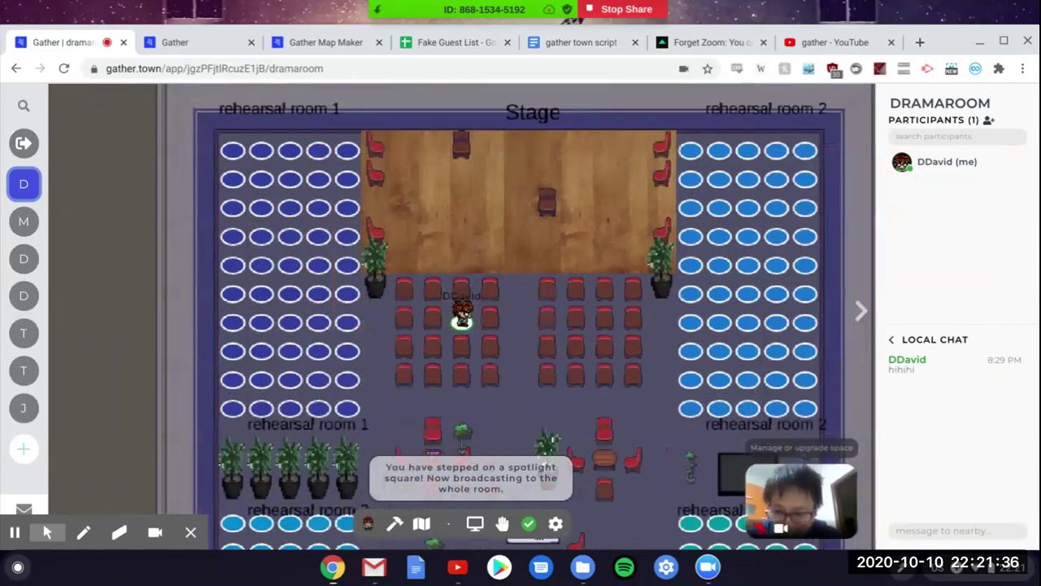
key("Up")
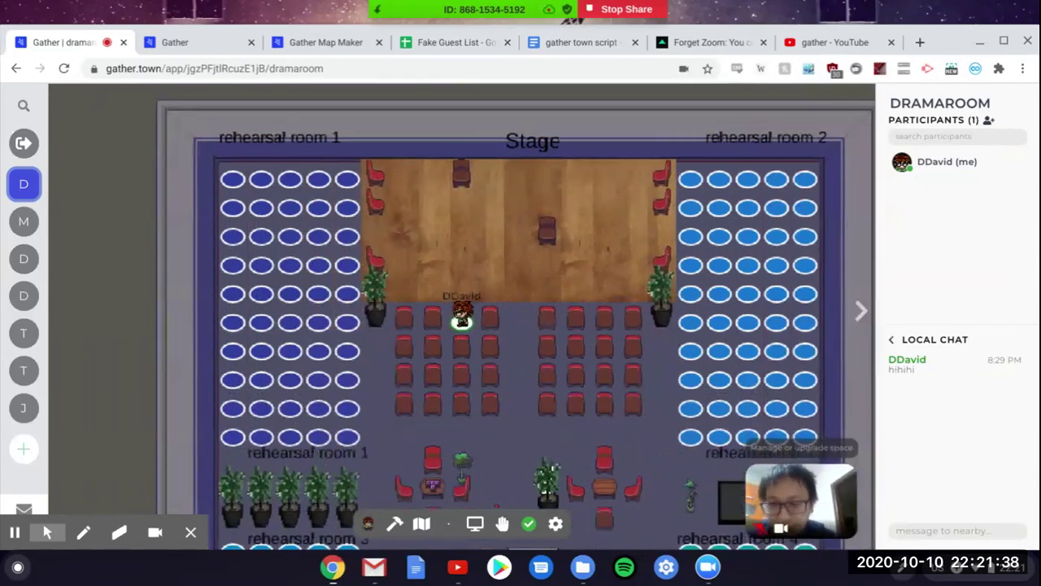
key("Right")
key("Right")
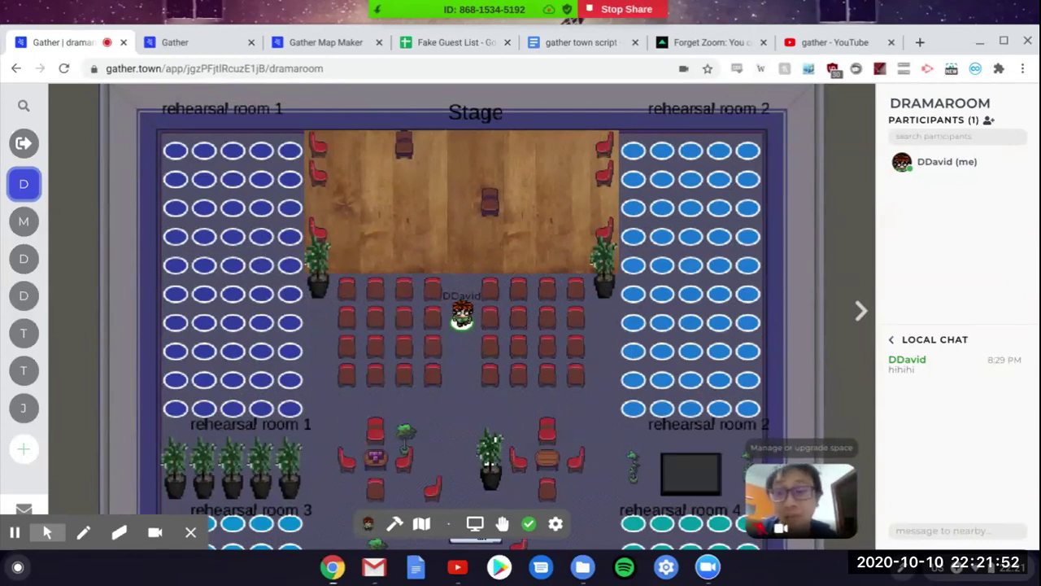
key("Down")
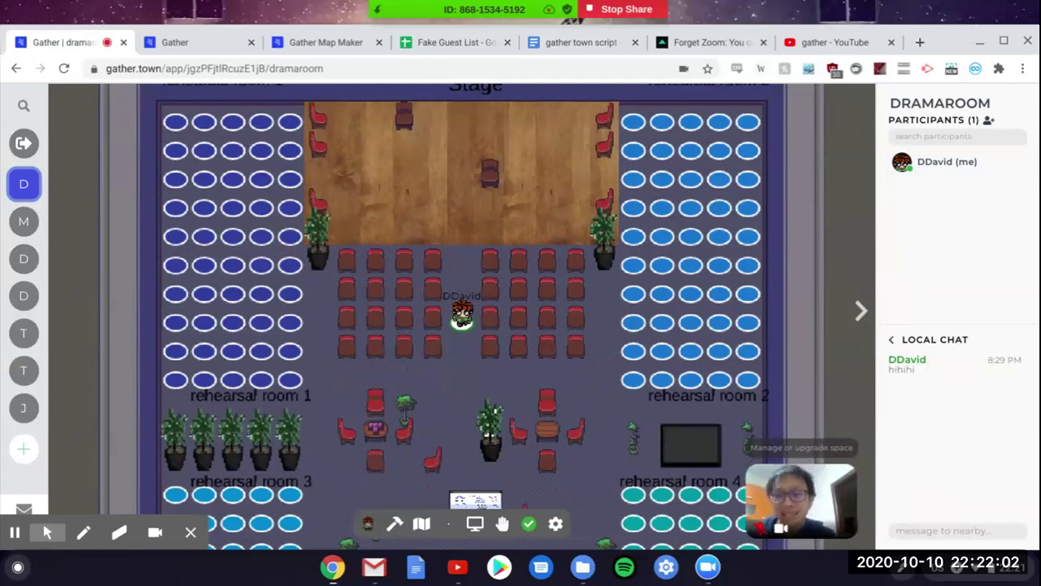
Step: Walk the avatar into the first chair row and back into the aisle
key("Left")
key("Up")
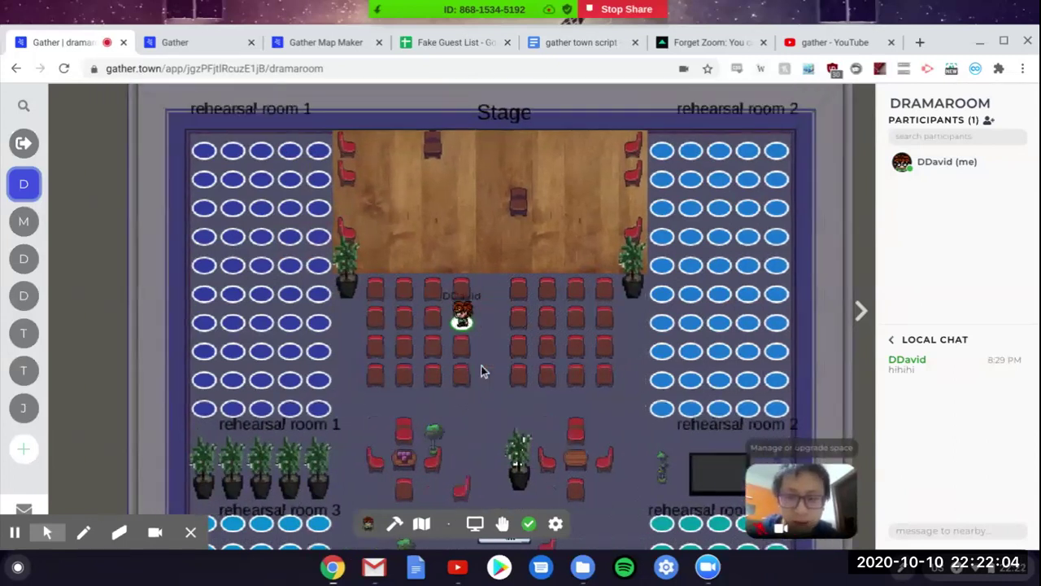
key("Up")
key("Right")
key("Down")
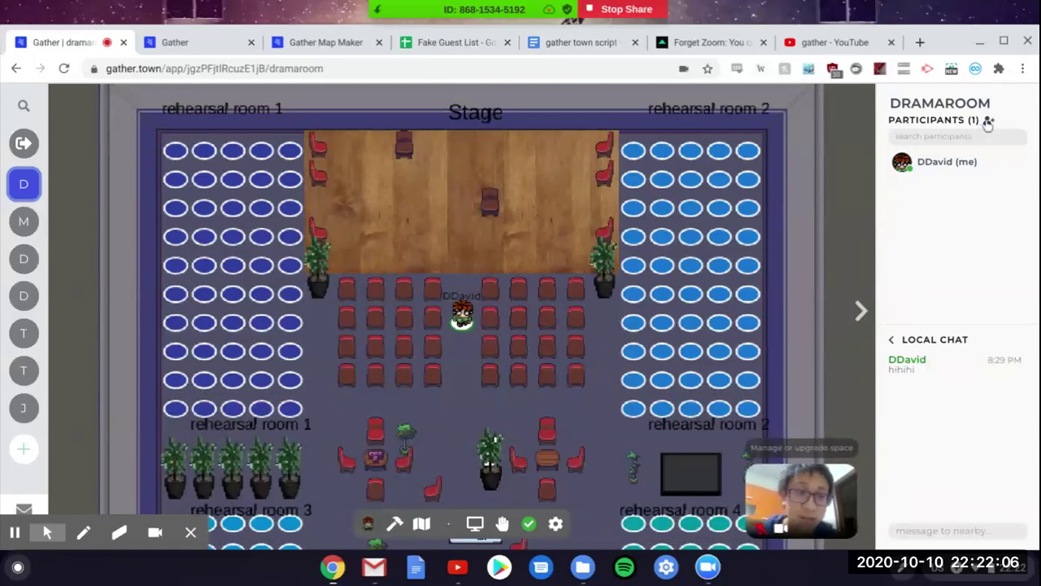
Step: Copy the room's invite link and reload the dramaroom in the incognito window
left_click(988, 121)
left_click(827, 120)
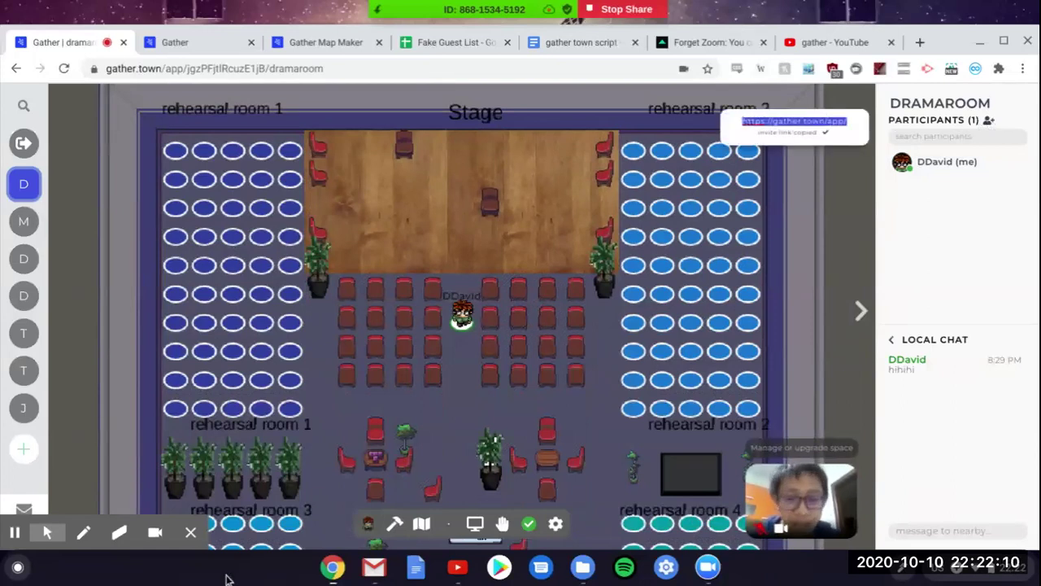
left_click(350, 564)
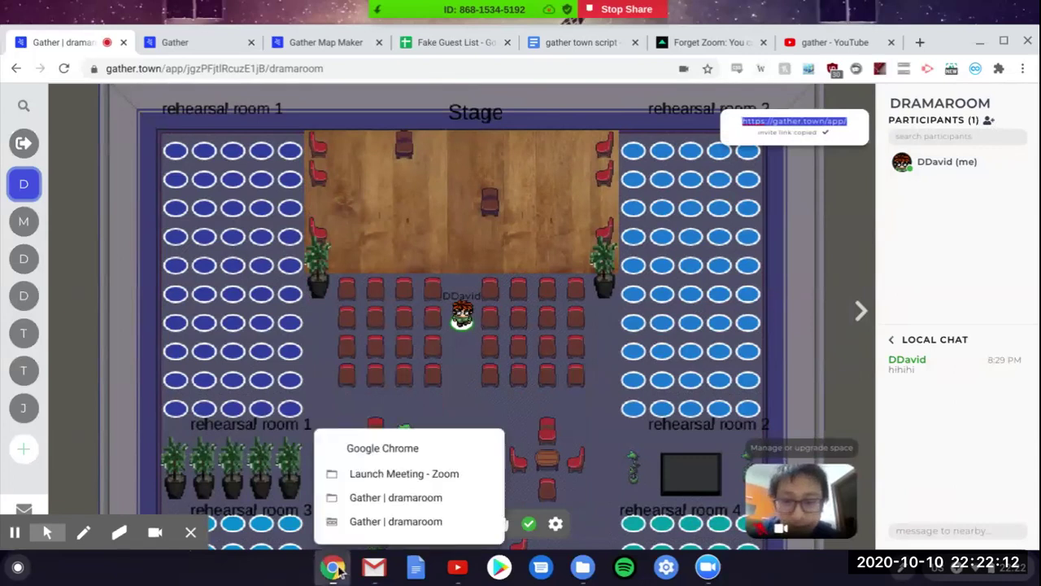
left_click(366, 523)
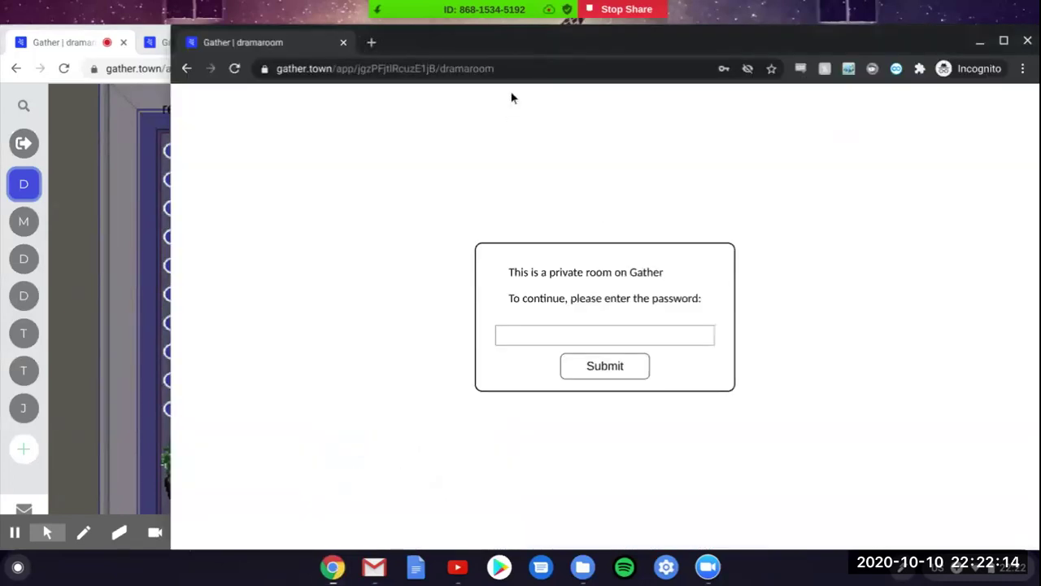
left_click(497, 70)
key("Return")
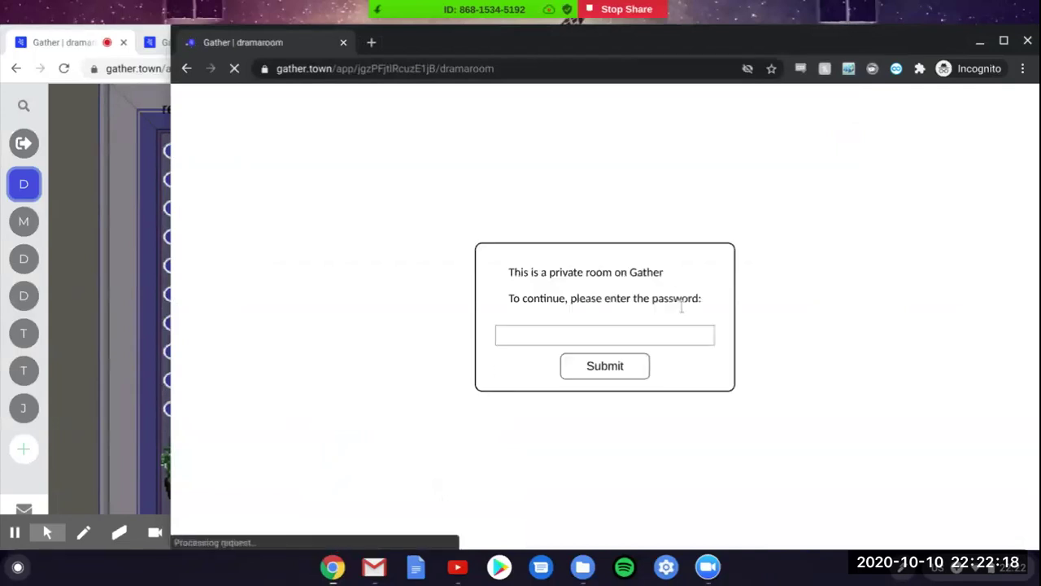
Step: Enter and submit the room password
left_click(659, 330)
type("drama")
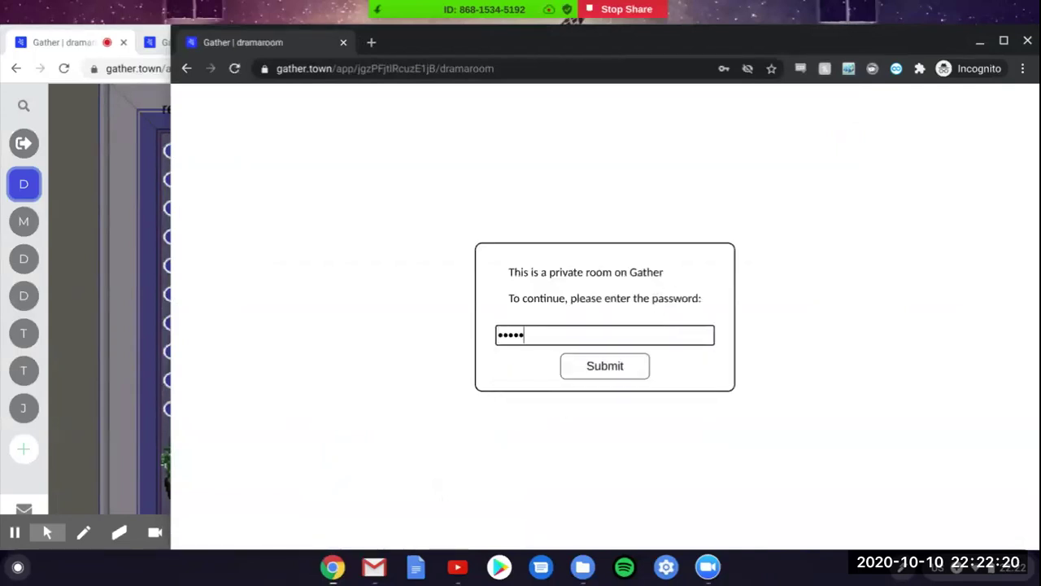
left_click(608, 379)
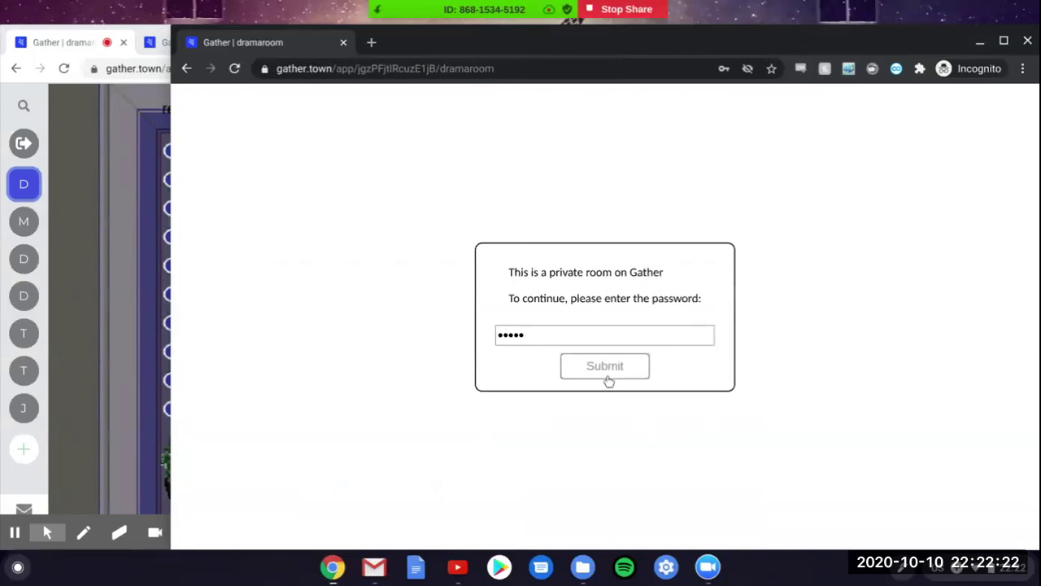
Step: Enter a display name, allow camera and microphone, and join the gathering
left_click(607, 195)
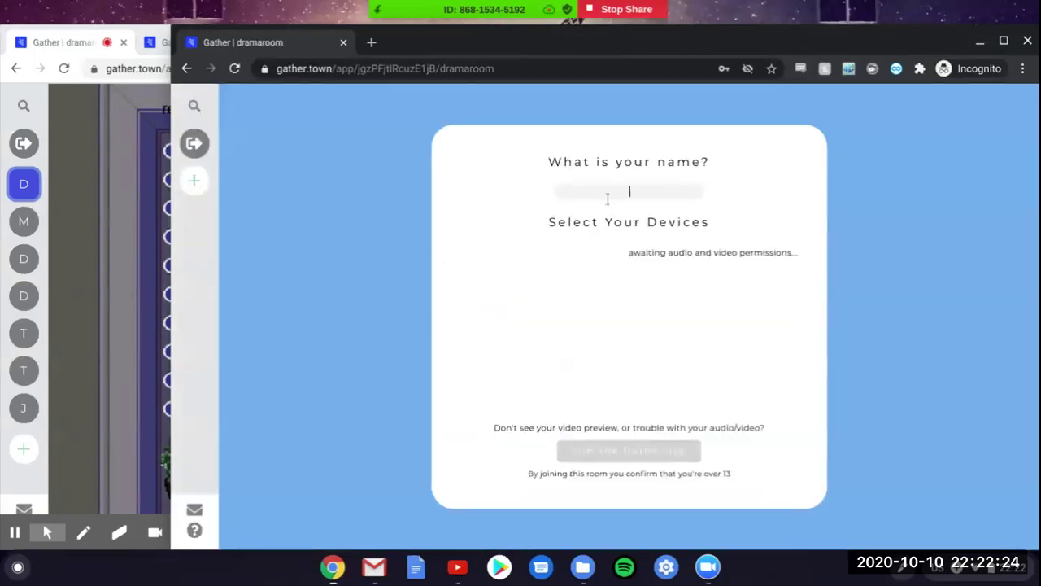
type("Bobert")
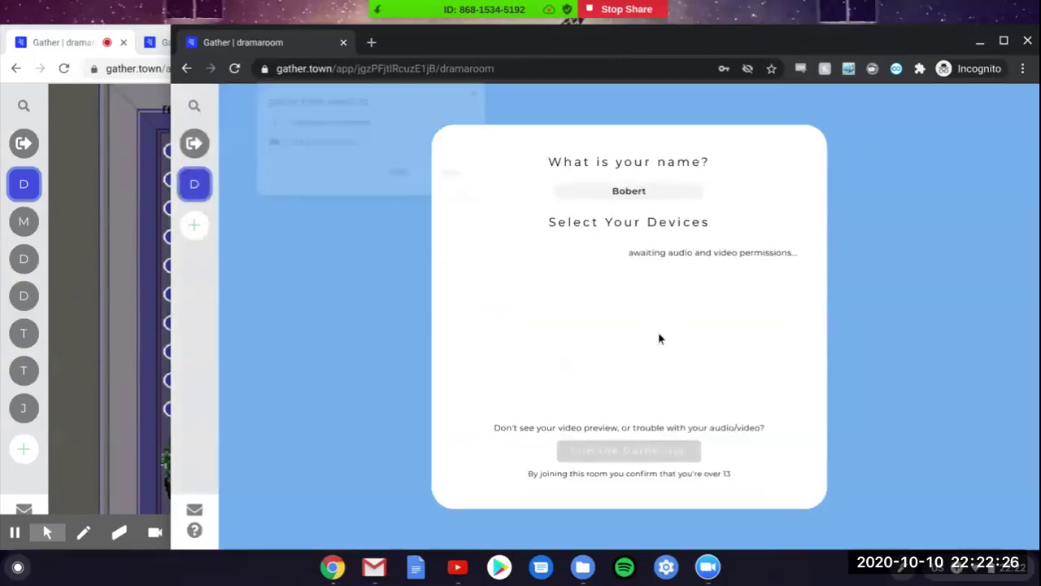
left_click(455, 174)
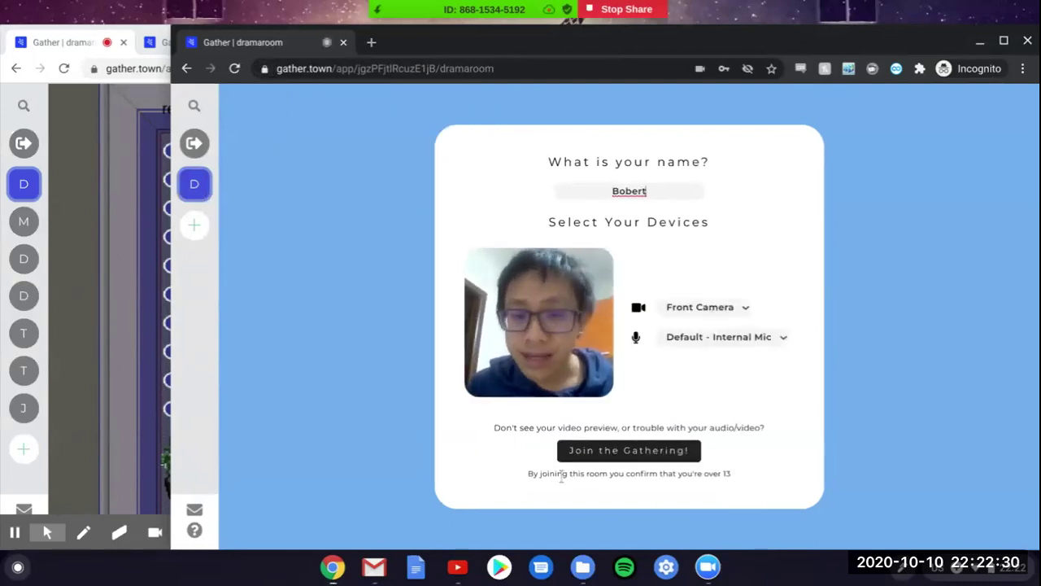
left_click_drag(561, 476, 732, 475)
left_click(672, 493)
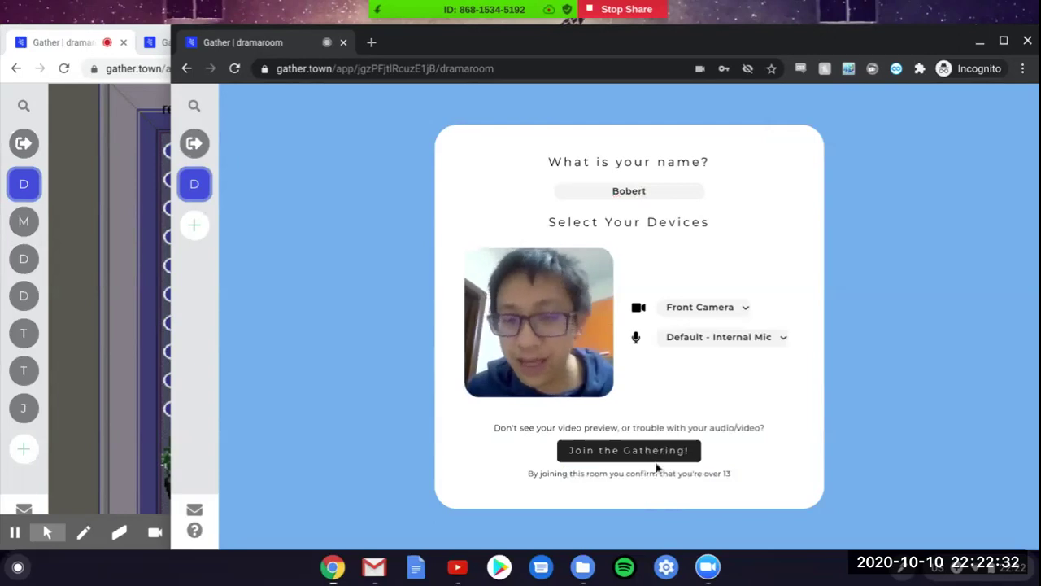
left_click(655, 460)
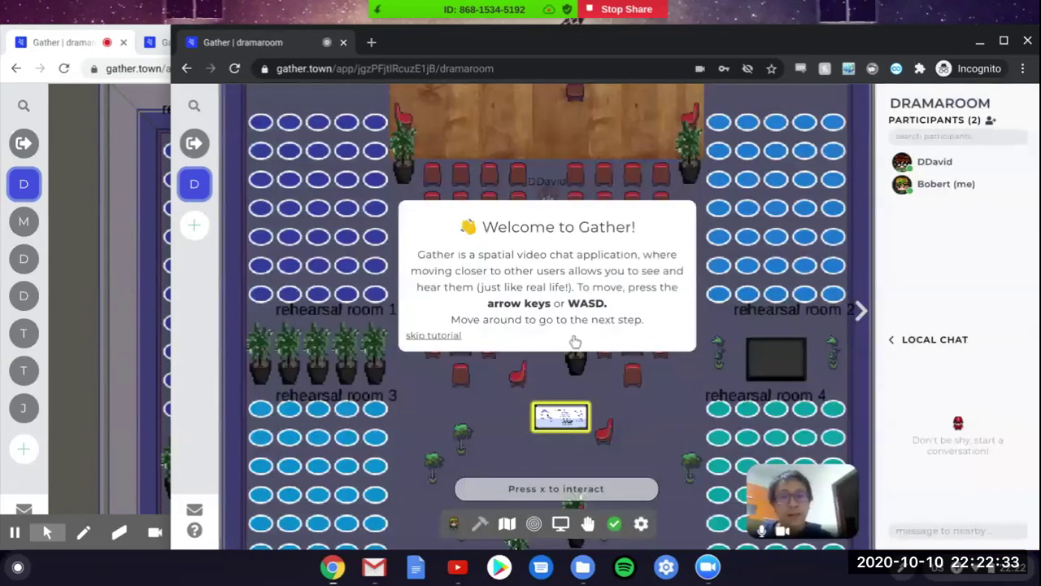
Step: Skip the tutorial, walk the guest avatar beside the blue seats, and bring the host window forward
left_click(418, 335)
key("Up")
key("Up")
key("Up")
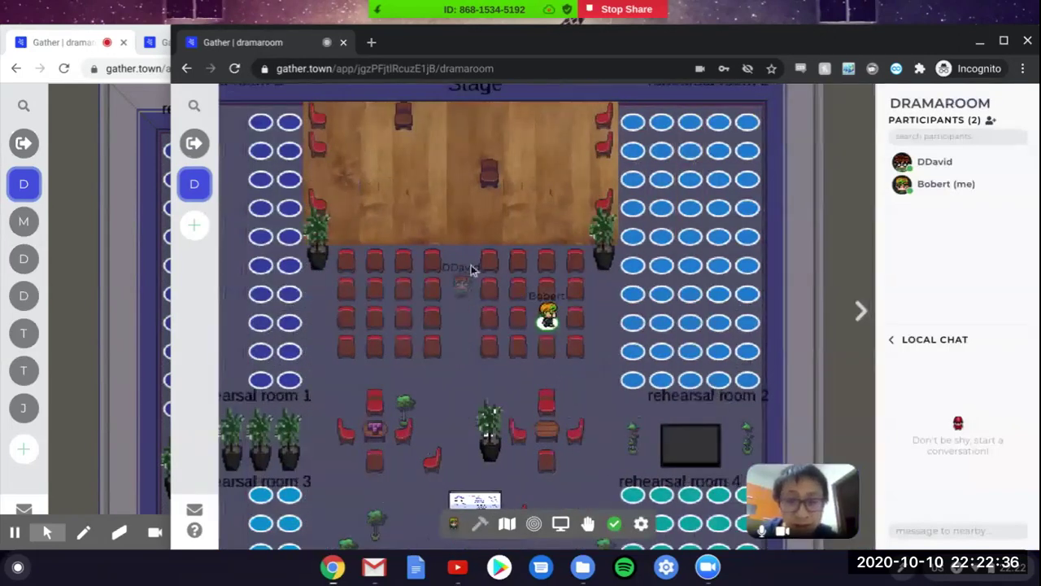
key("Up")
key("Right")
key("Right")
key("Up")
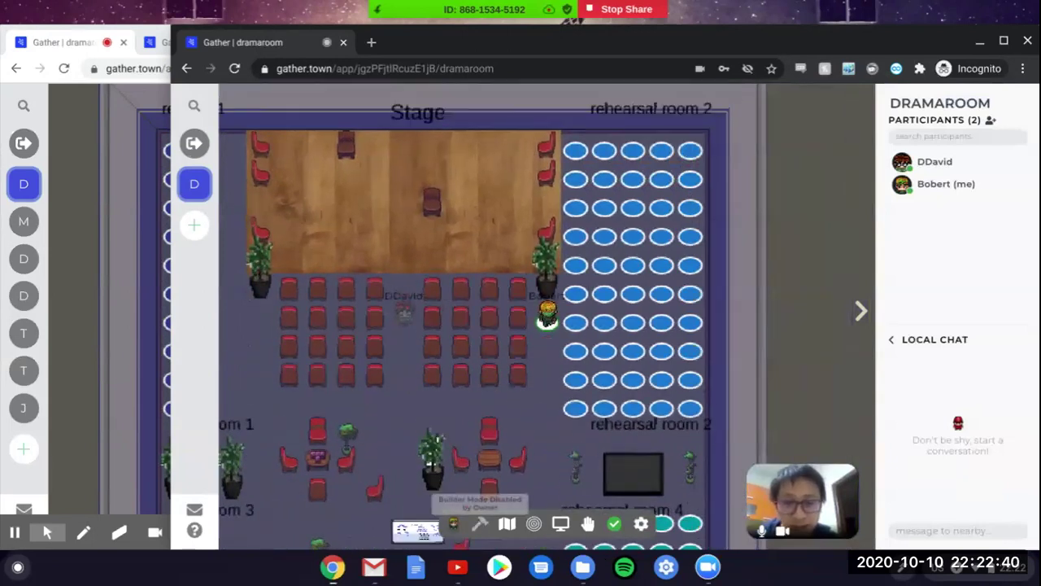
left_click(332, 567)
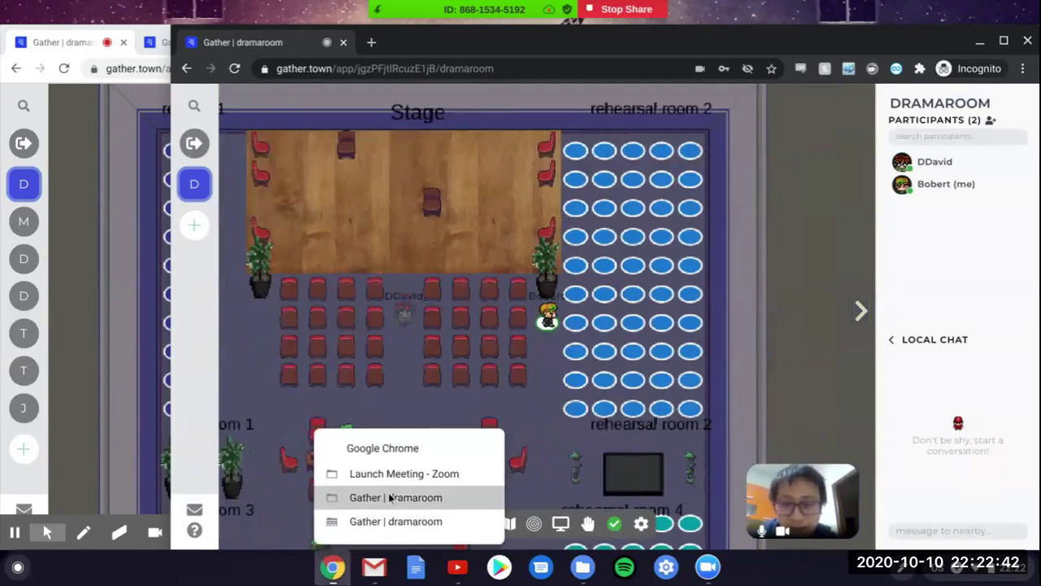
left_click(389, 497)
Step: Step the avatar left and back right into the aisle between the chair blocks
key("Right")
key("Right")
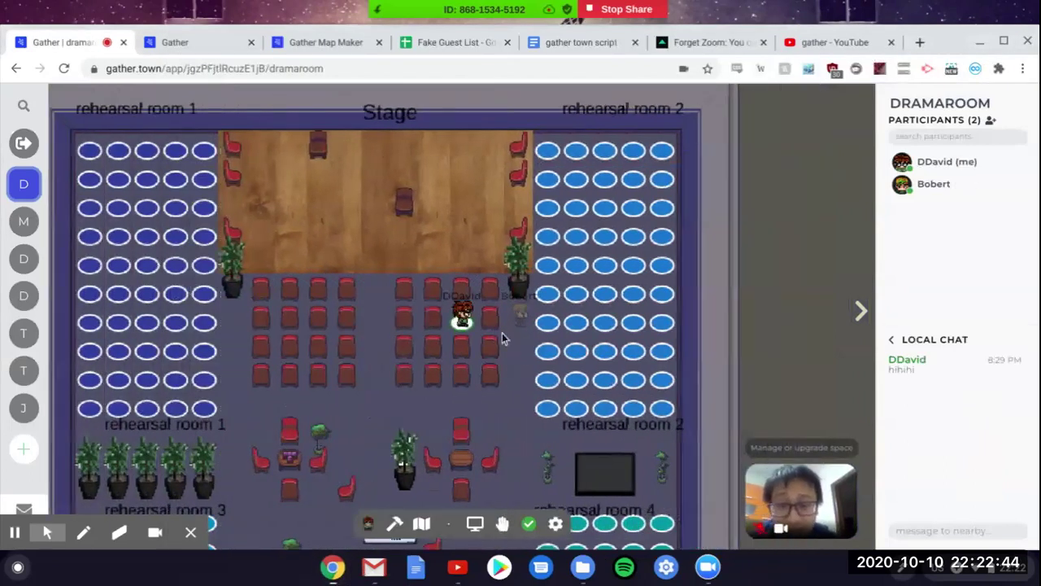
key("Left")
key("Left")
key("Left")
key("Right")
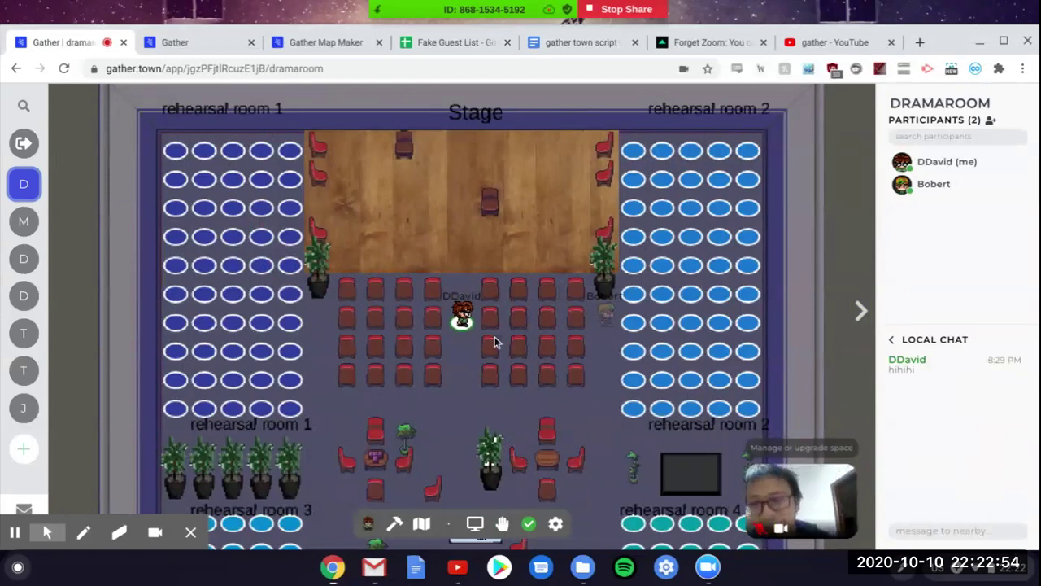
Step: Locate the other participant on the map from their profile card
left_click(946, 192)
left_click(943, 225)
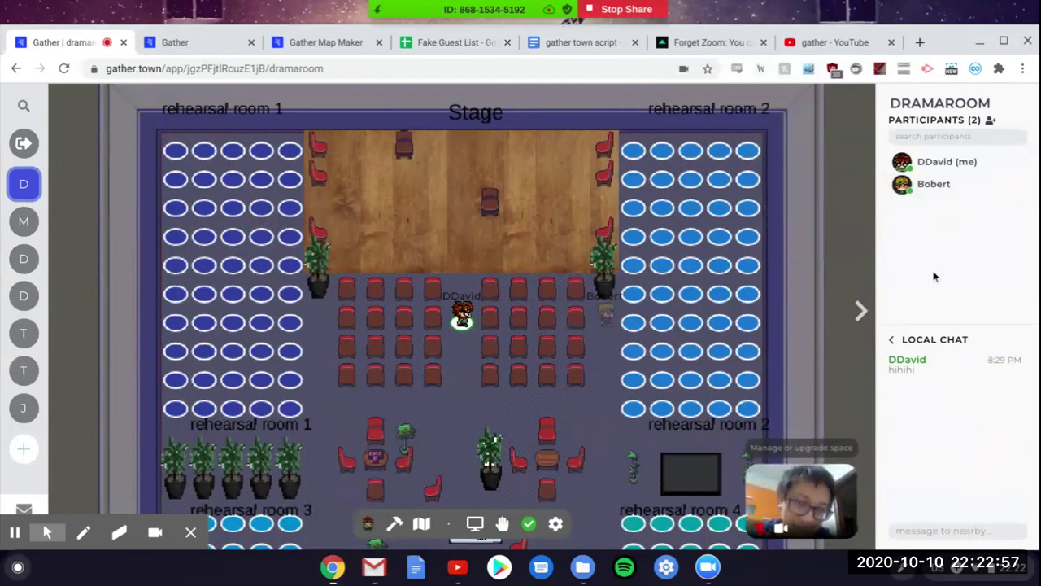
left_click(952, 185)
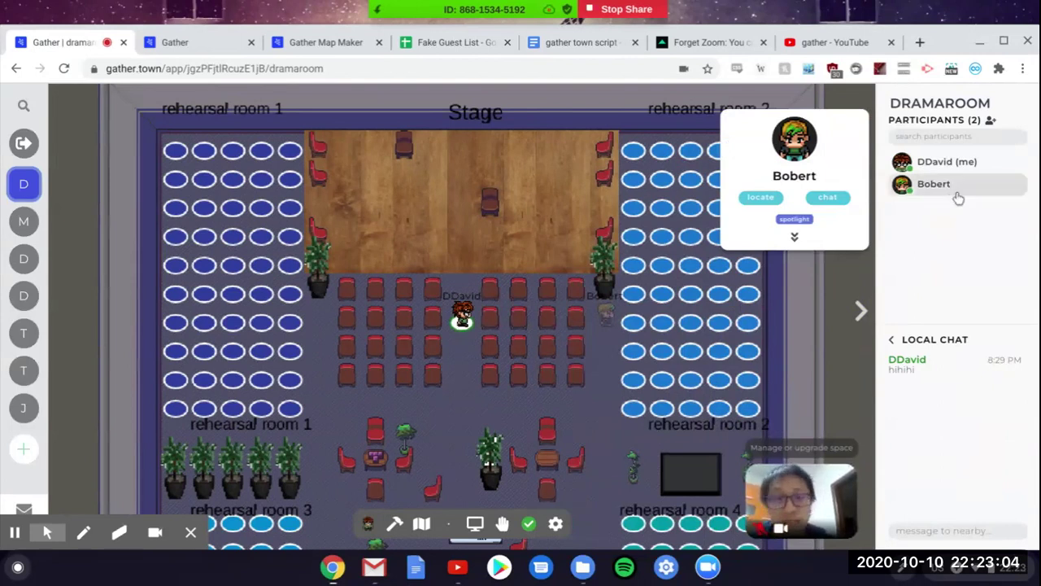
left_click(769, 198)
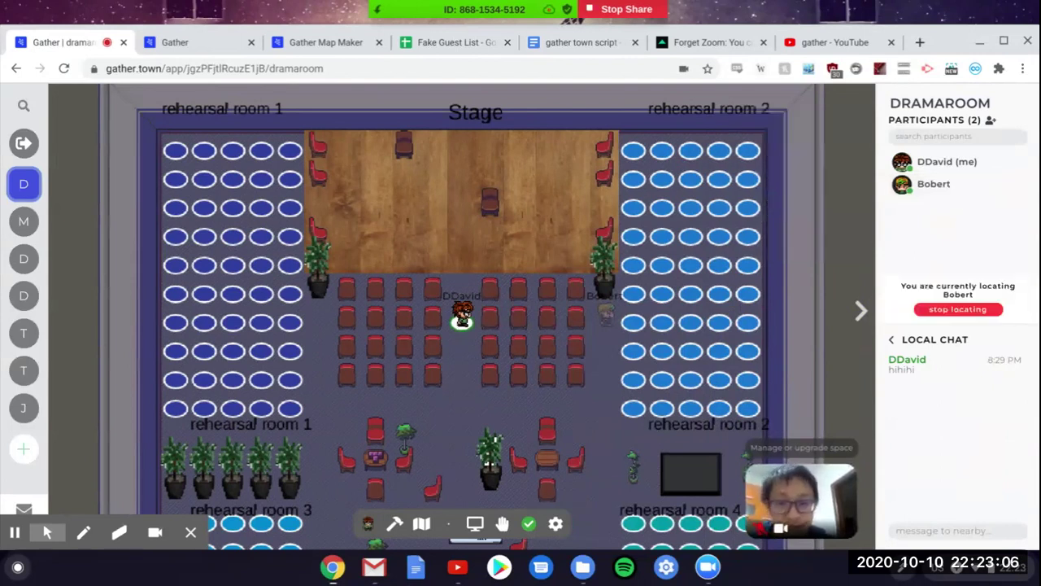
Step: Send the other participant the private message 'hihih'
left_click(936, 197)
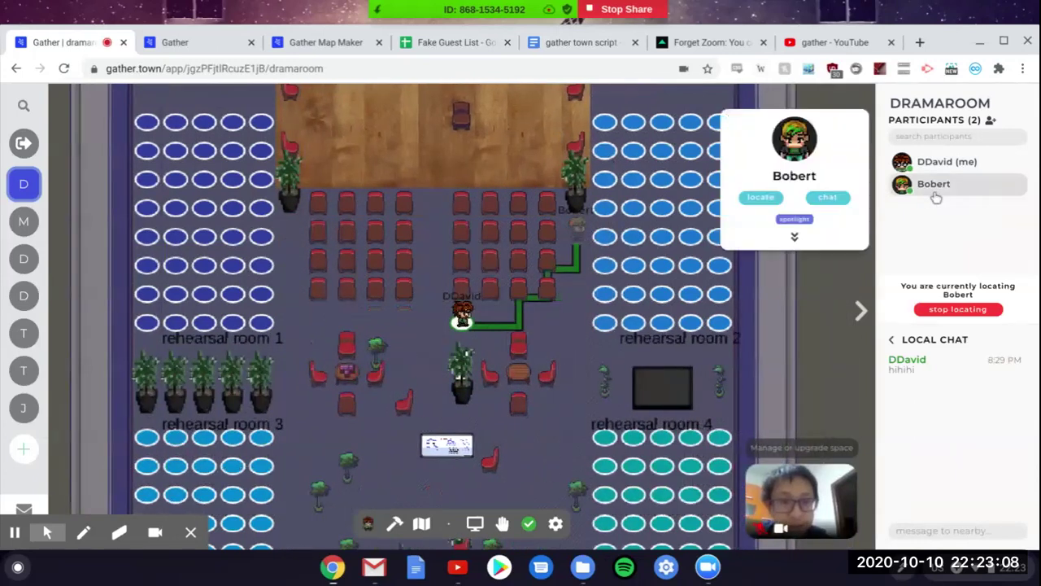
left_click(825, 199)
type("hihih")
key("Return")
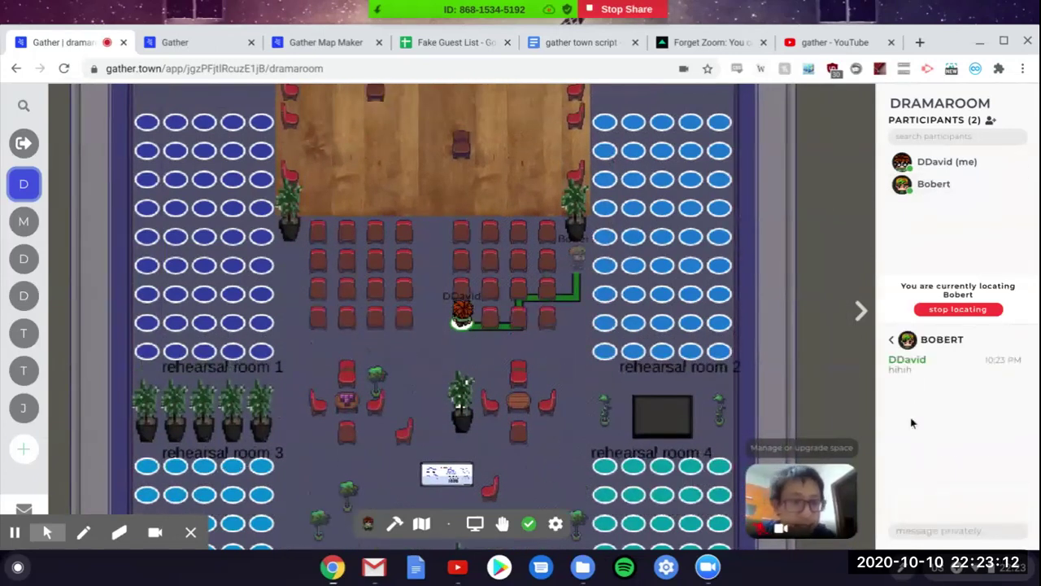
Step: Switch the chat recipient to Local Chat and post 'hello'
left_click(891, 339)
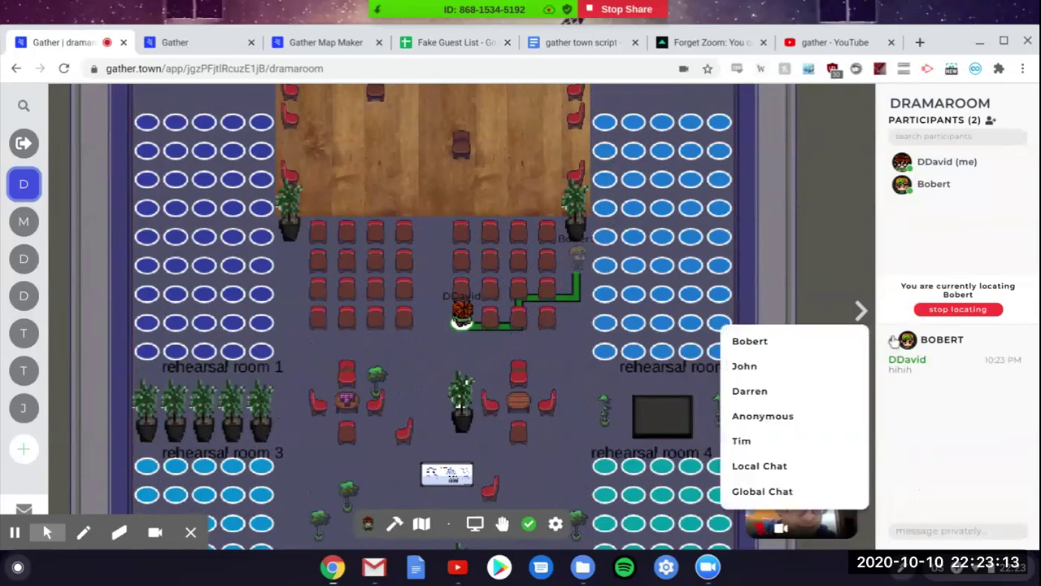
left_click(790, 469)
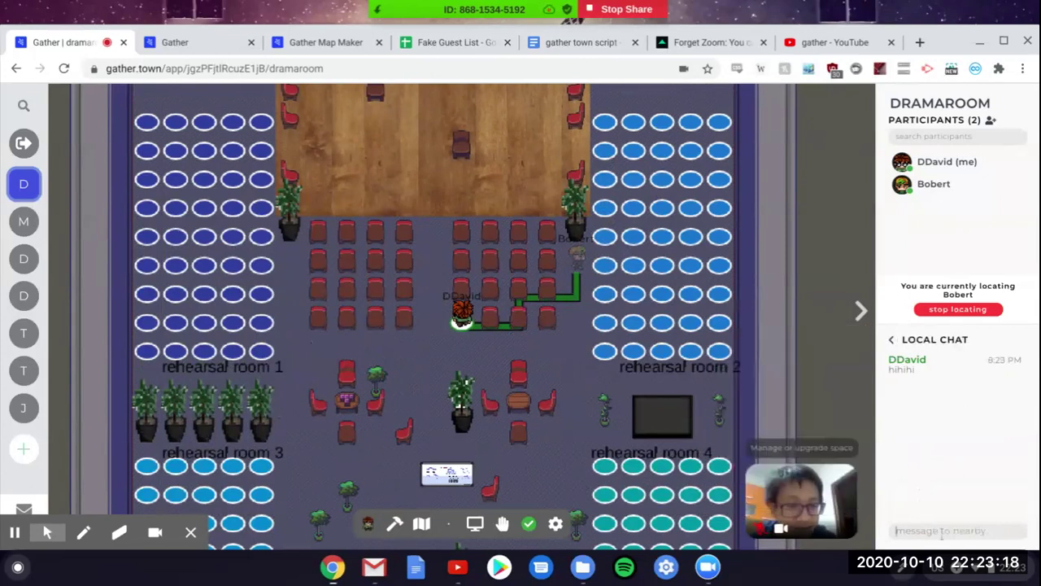
left_click(948, 530)
type("hello")
key("Return")
type("ad")
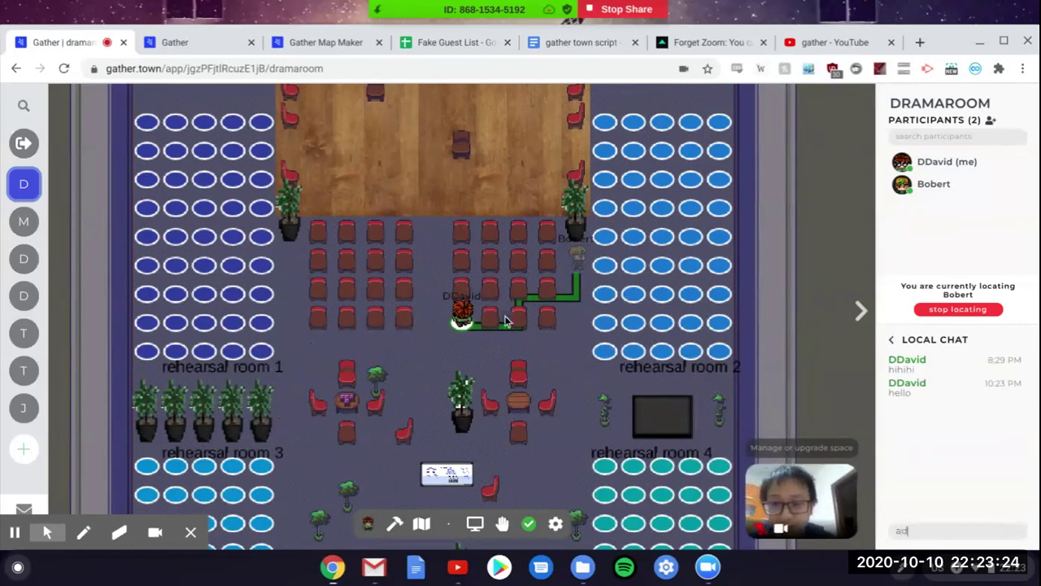
Step: Spotlight the other participant, then stop locating them
left_click(937, 195)
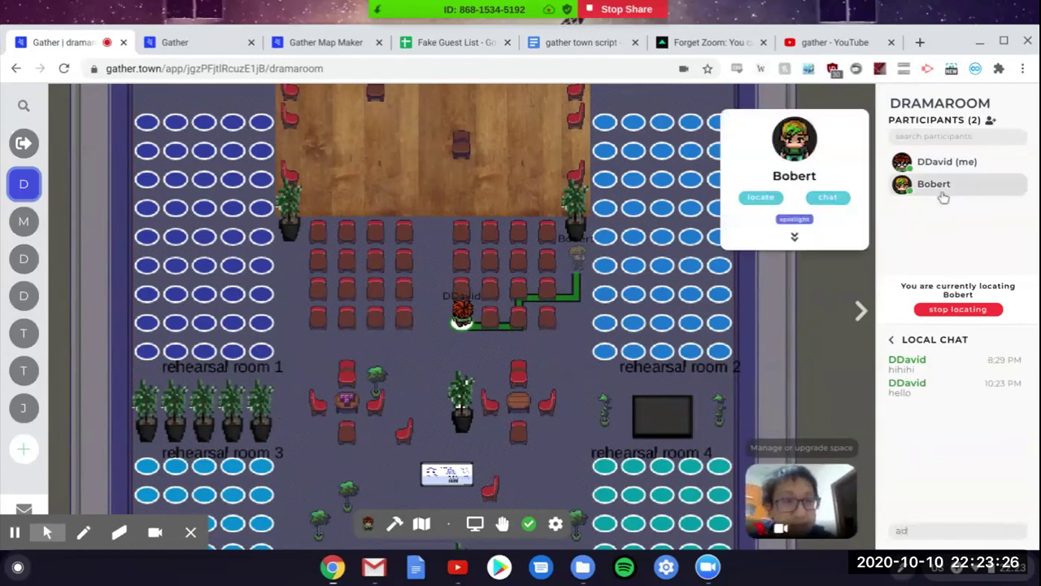
left_click(793, 221)
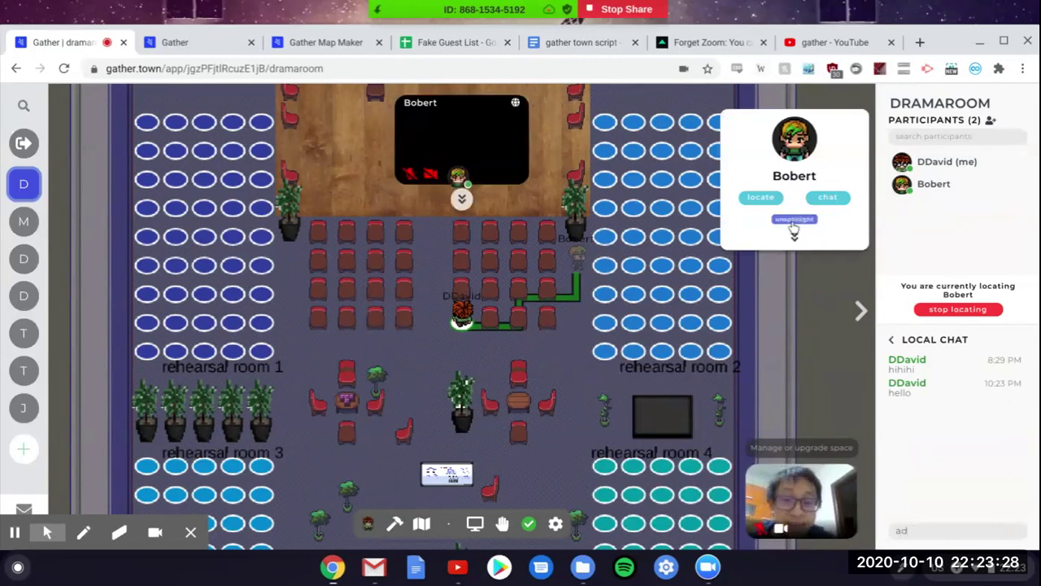
key("Down")
key("Down")
key("Right")
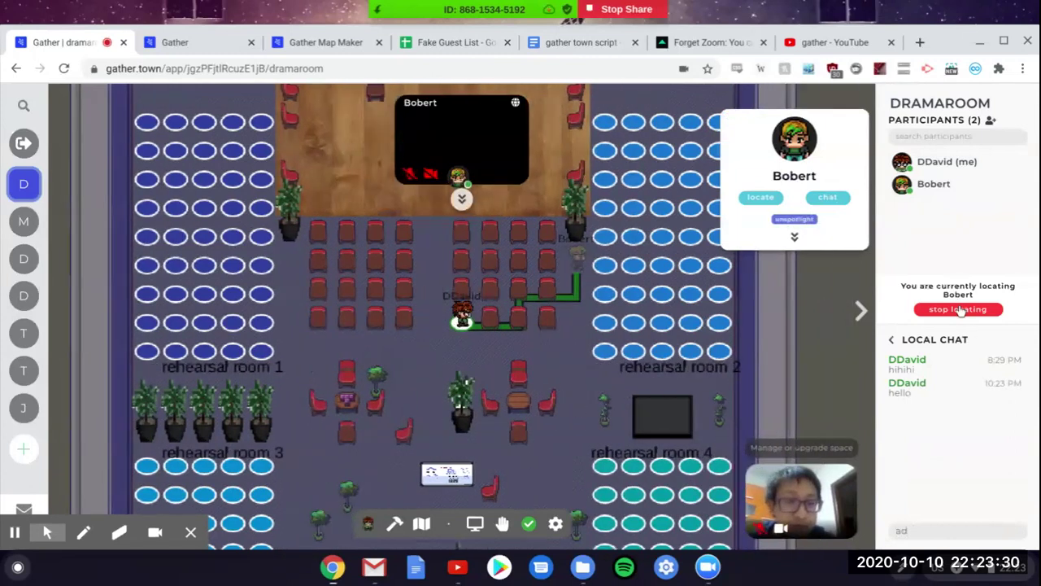
left_click(958, 309)
key("Up")
key("Up")
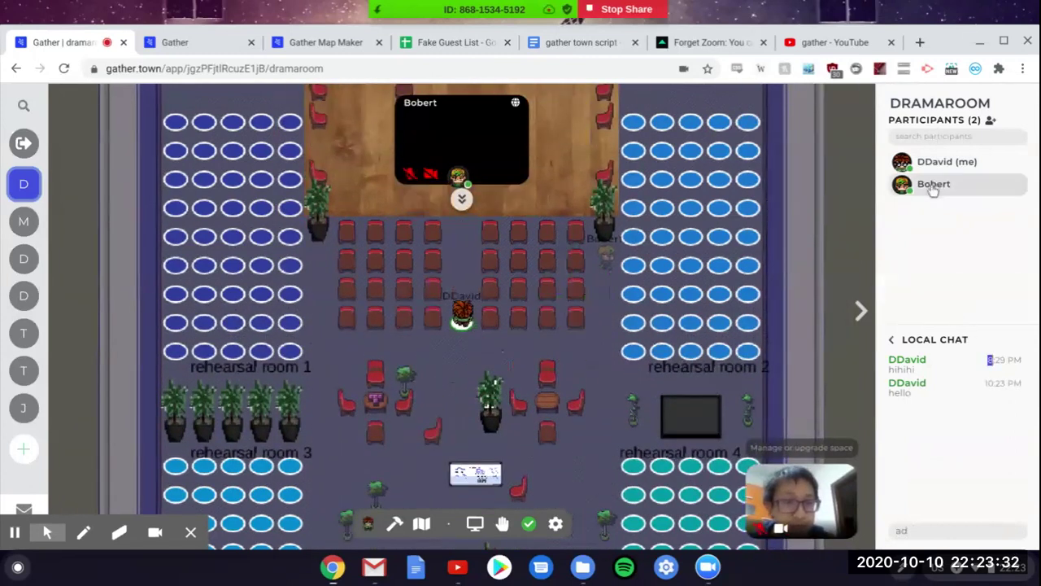
Step: Expand the participant's card to view moderator, block and ban options, then close it
left_click(931, 185)
left_click(793, 237)
key("Down")
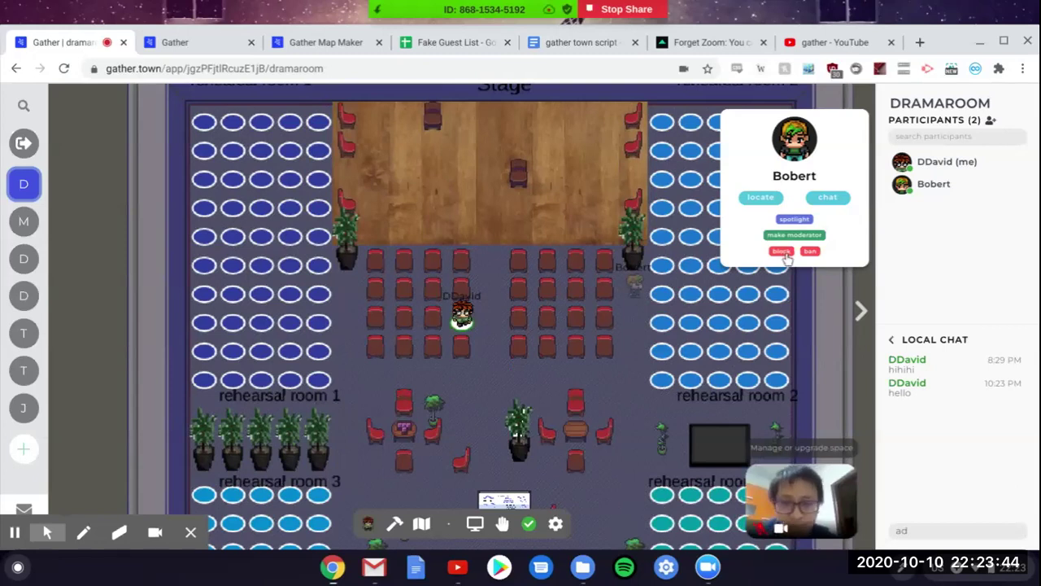
left_click(495, 352)
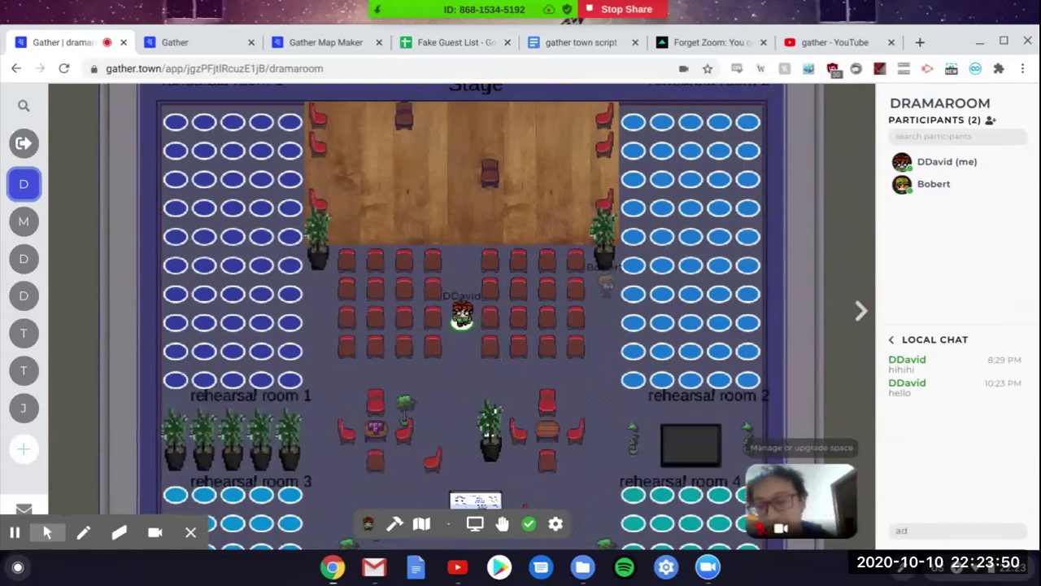
Step: Walk the avatar around the aisle and up toward the stage
key("Up")
key("Down")
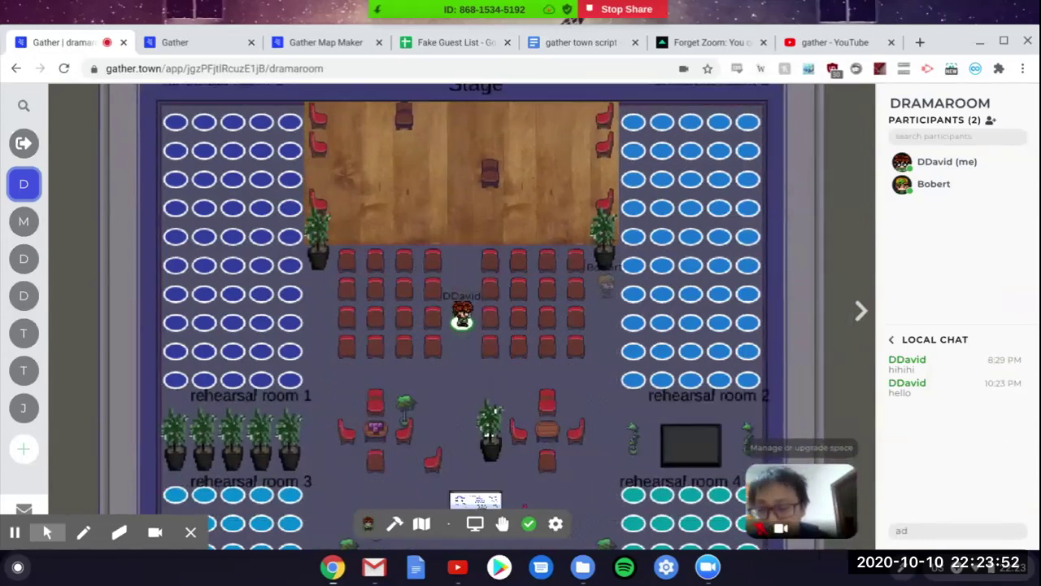
key("Up")
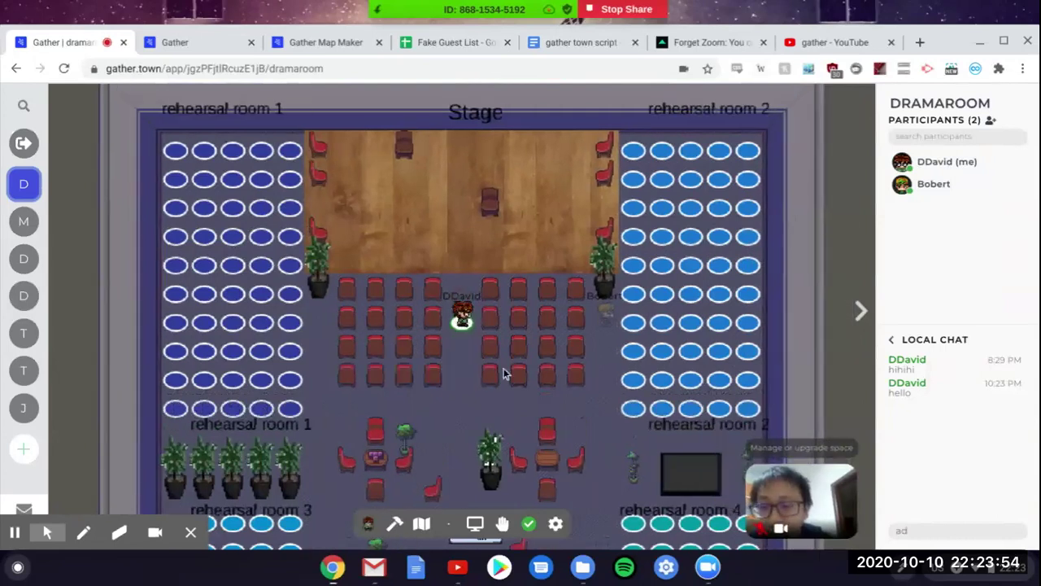
key("Down")
key("Left")
key("Down")
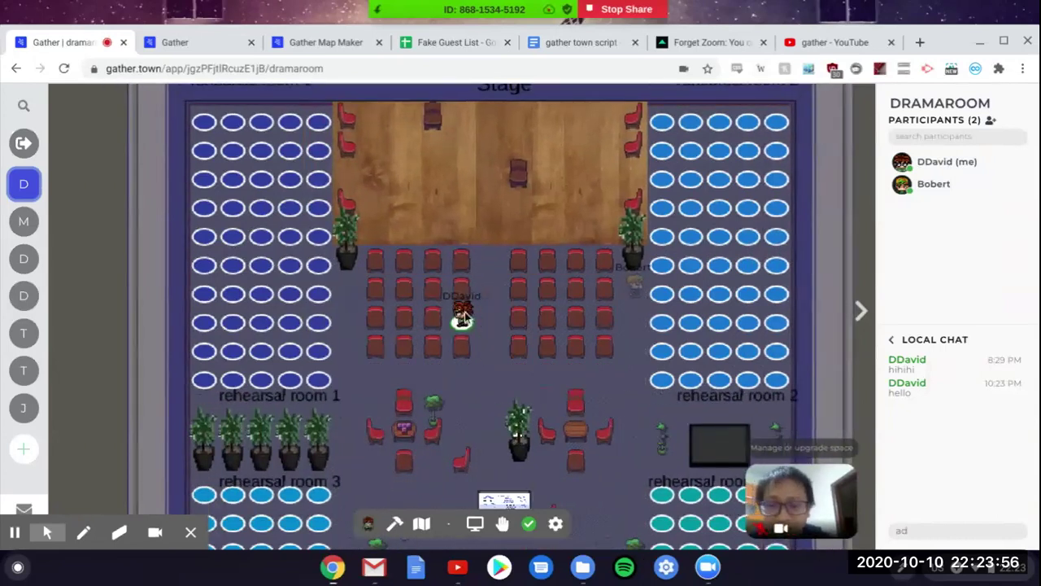
key("Up")
key("Up")
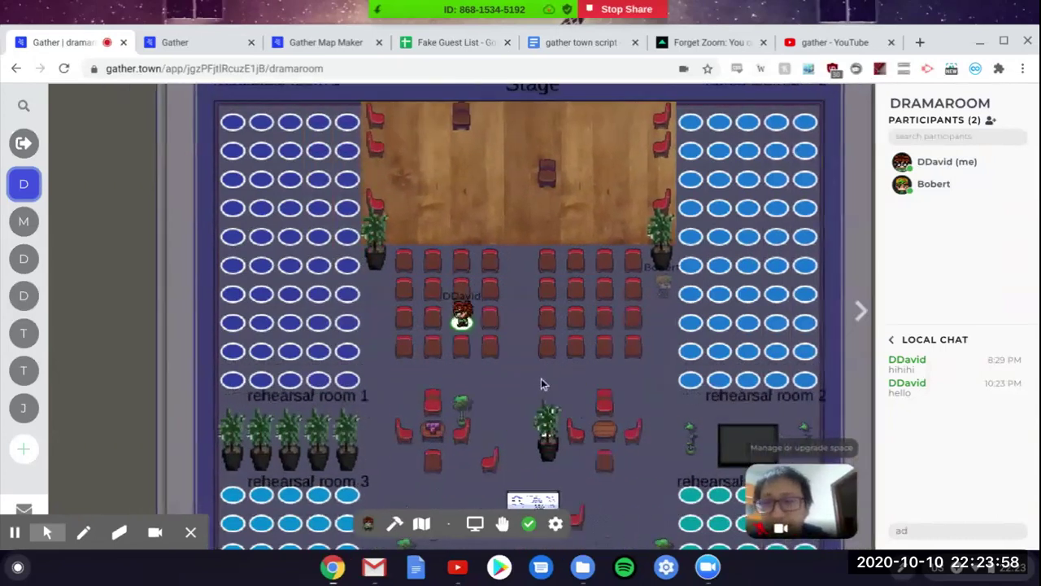
key("Left")
key("Right")
key("Right")
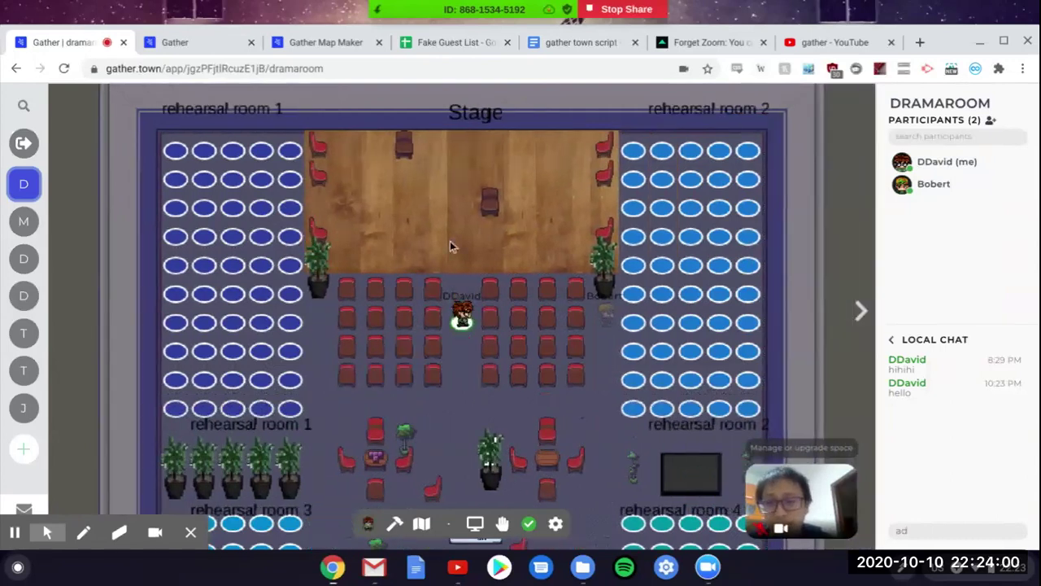
Step: Walk the avatar back and forth along the audience chair rows
key("Left")
key("Left")
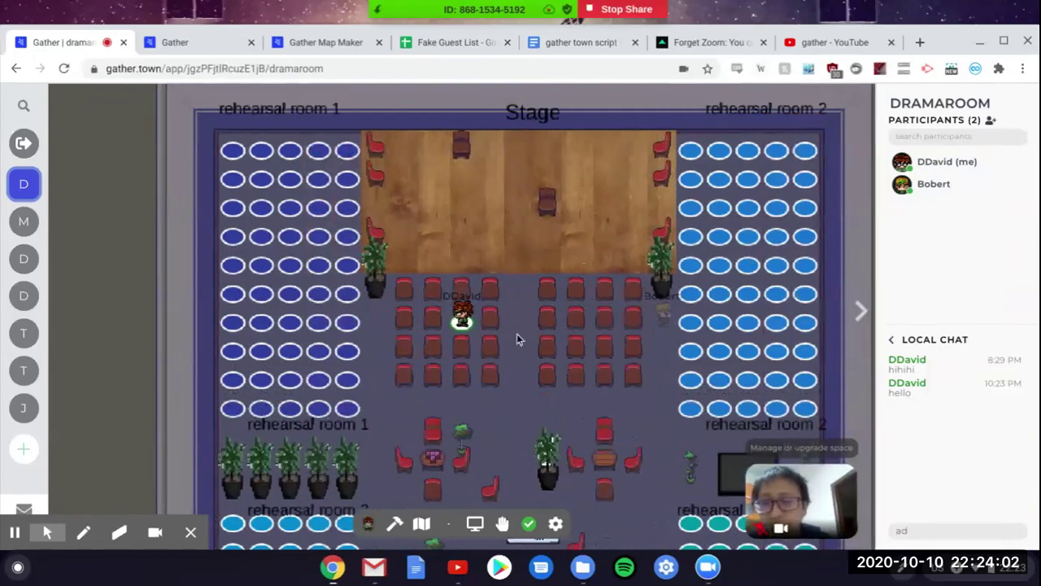
key("Left")
key("Left")
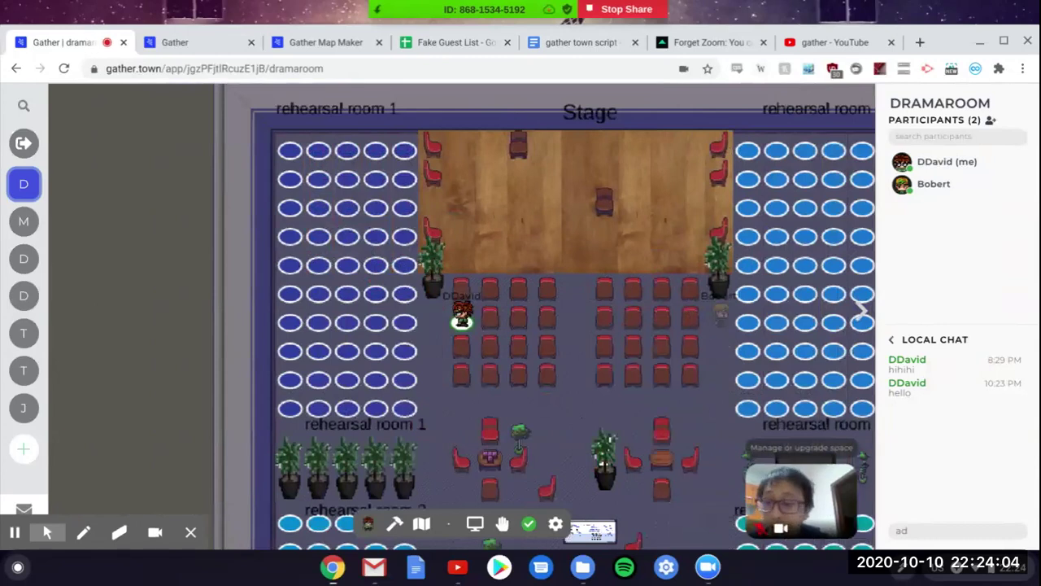
key("Right")
key("Right")
key("Left")
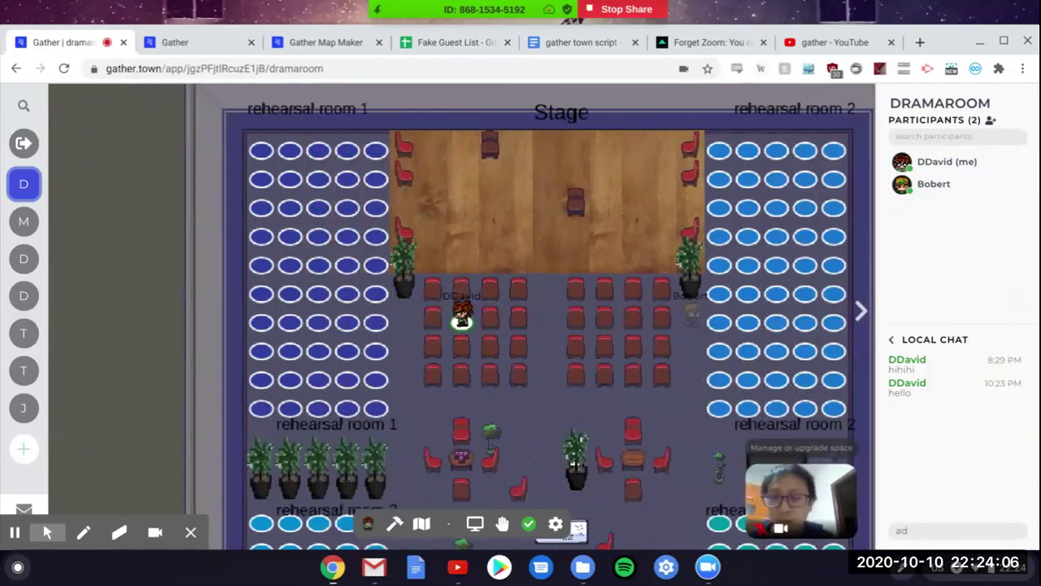
key("Left")
key("Left")
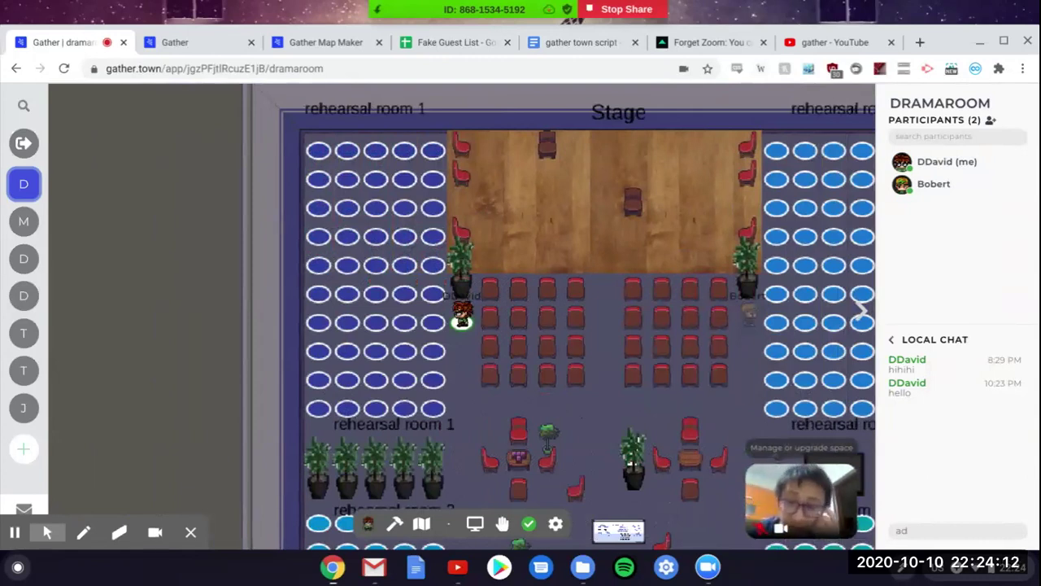
key("Right")
key("Right")
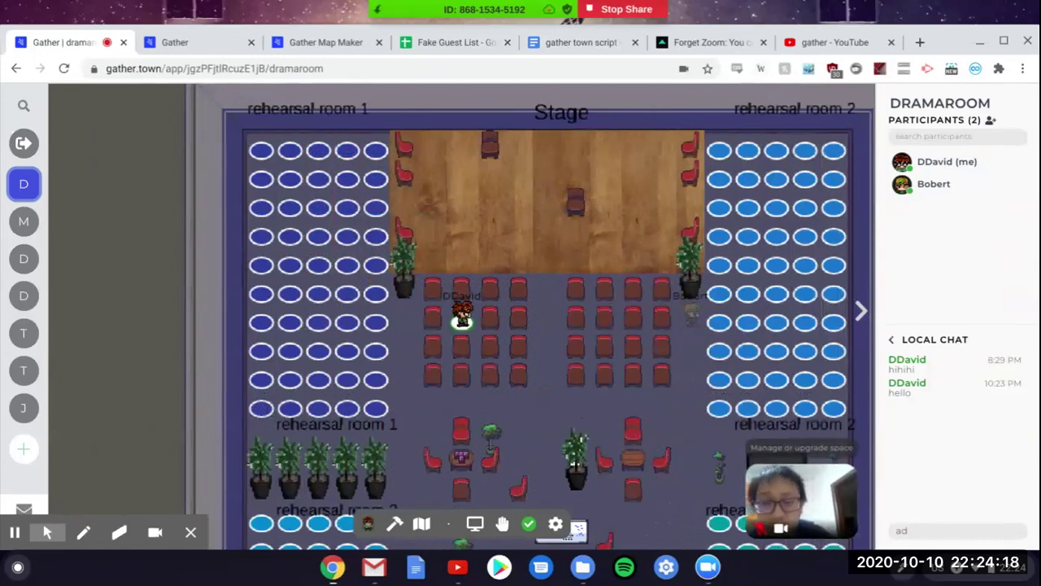
key("Down")
key("Right")
key("Right")
key("Right")
key("Right")
key("Right")
key("Up")
key("Up")
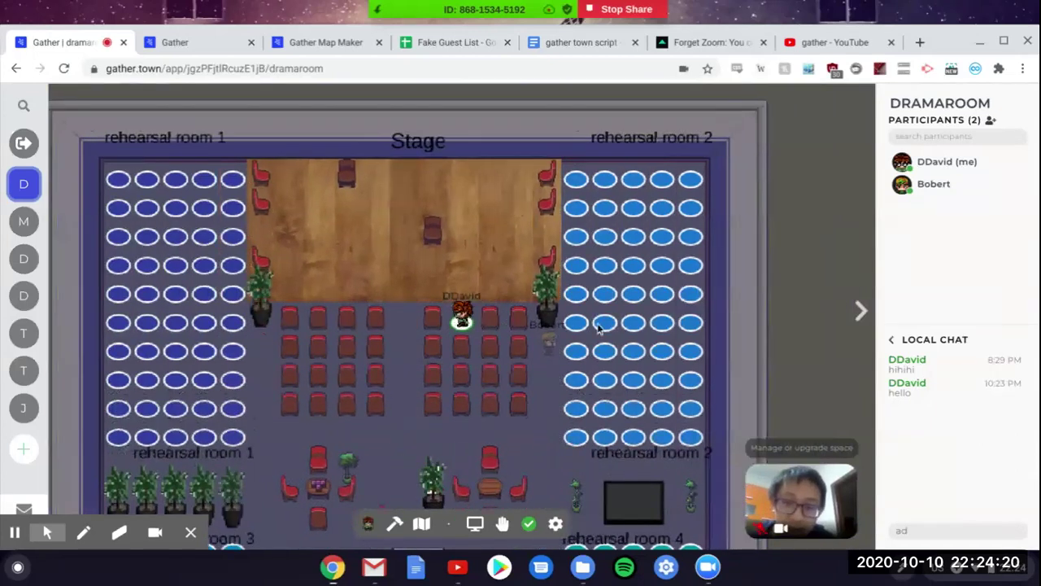
key("Down")
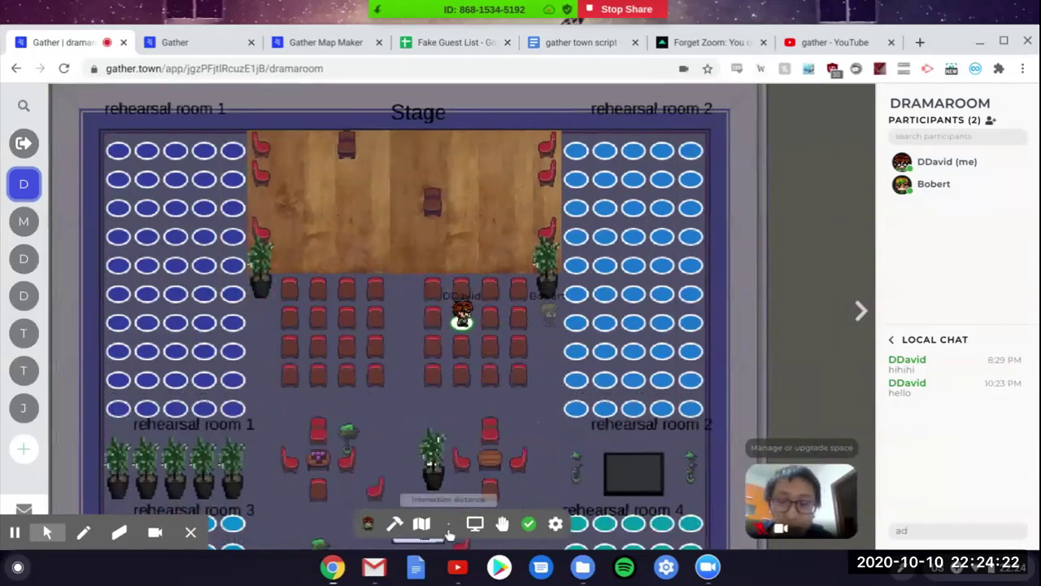
key("Left")
key("Left")
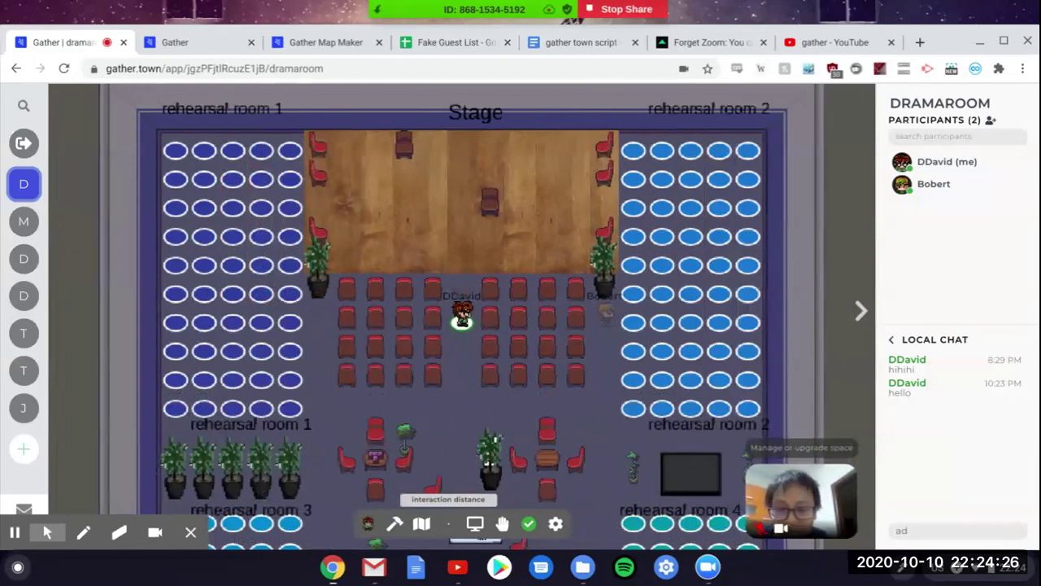
Step: Walk past the audience chairs to the stage edge by the screen, muting the sound
key("Right")
key("Left")
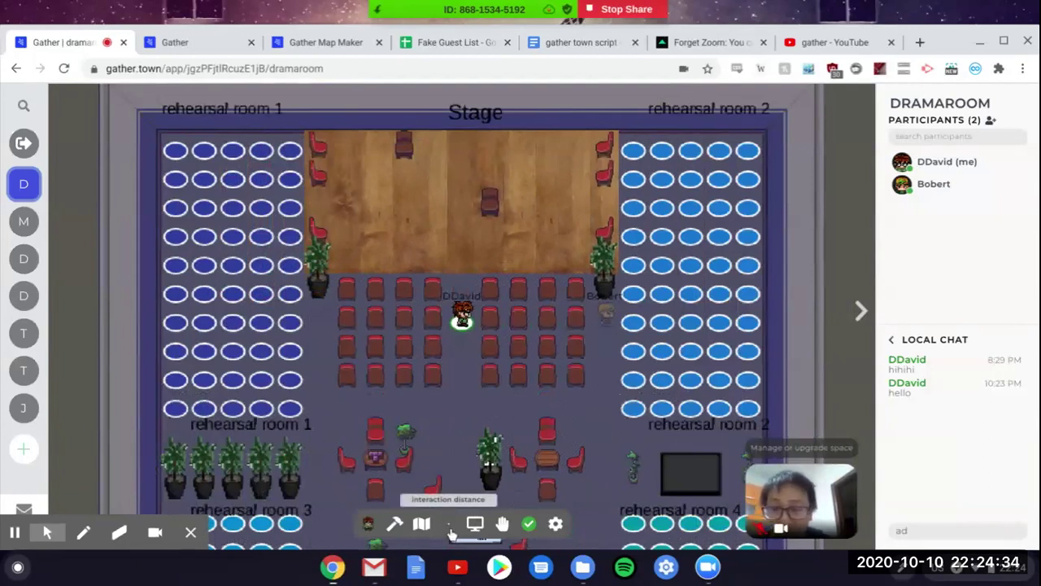
key("Right")
key("Right")
key("Right")
key("Right")
key("Right")
key("Up")
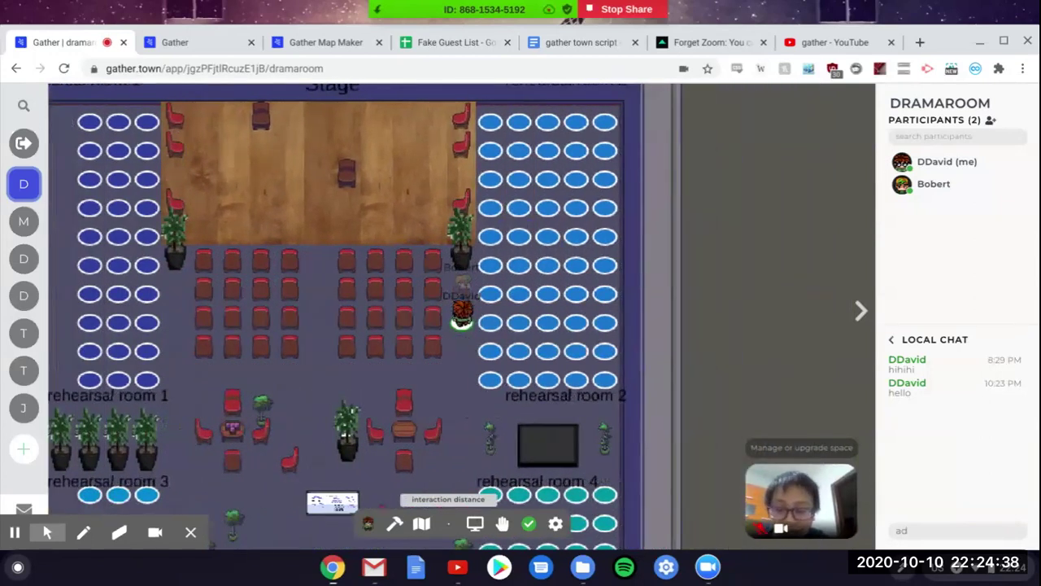
key("Up")
key("Up")
key("Up")
key("Up")
key("Up")
key("Up")
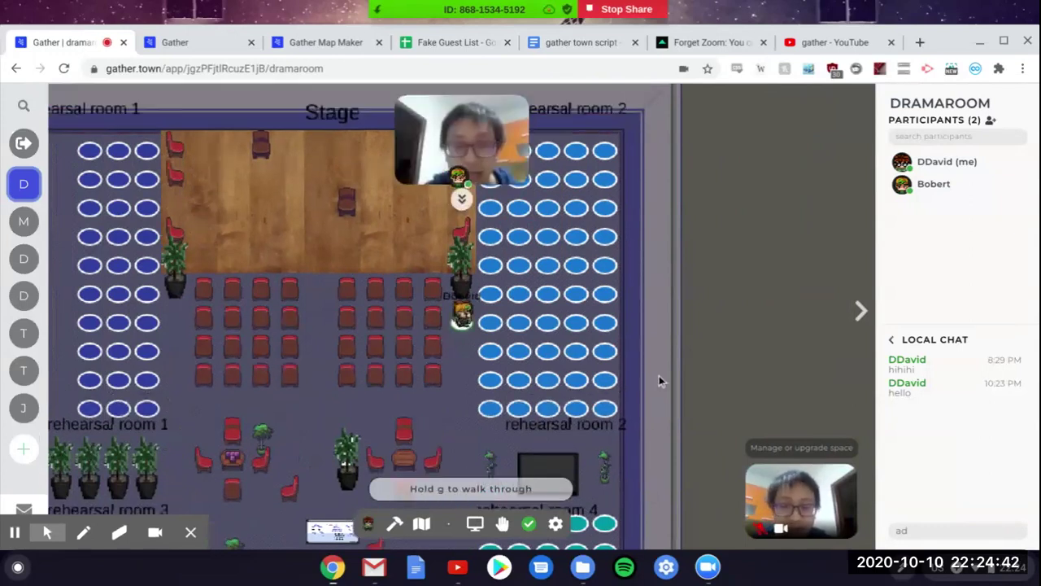
key("XF86AudioMute")
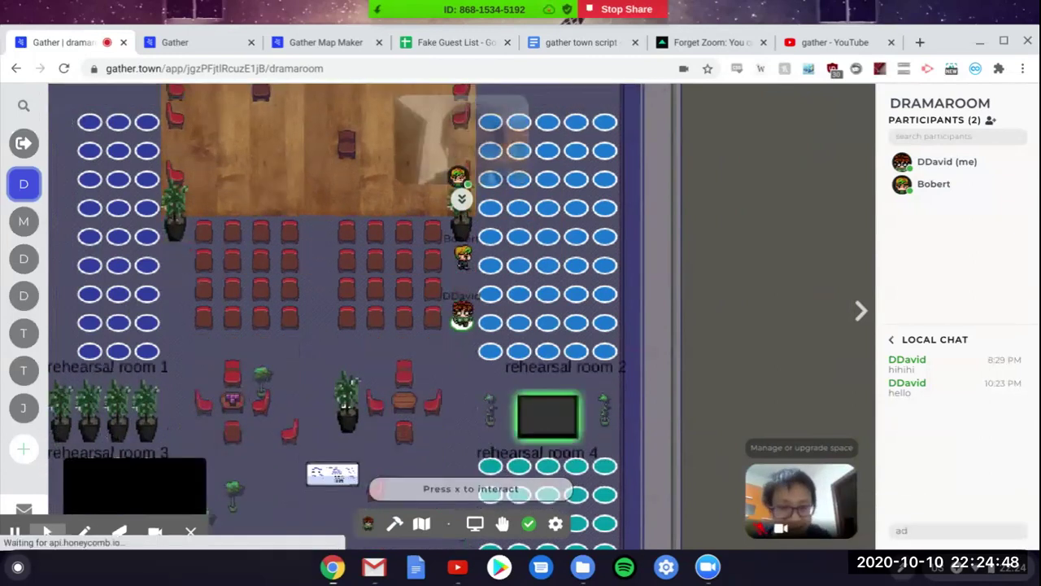
key("XF86AudioMute")
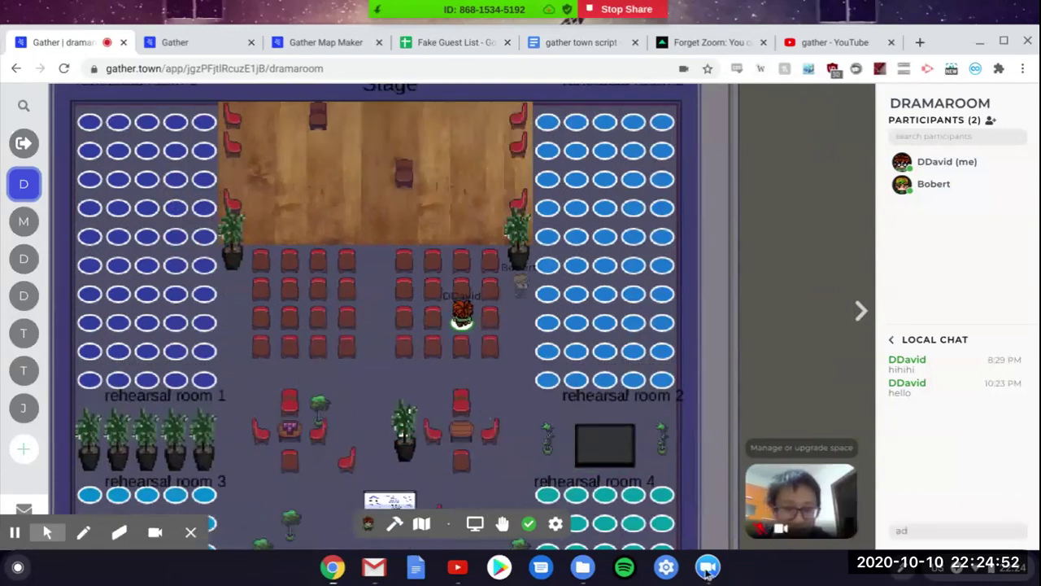
Step: Switch to the second participant's Gather window, then back to the host's window
left_click(335, 569)
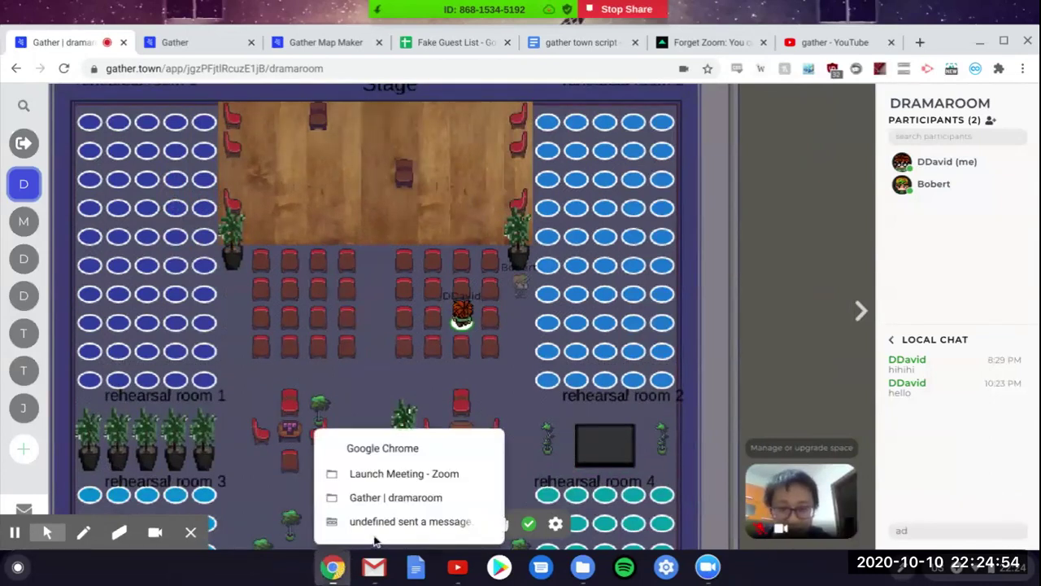
left_click(383, 521)
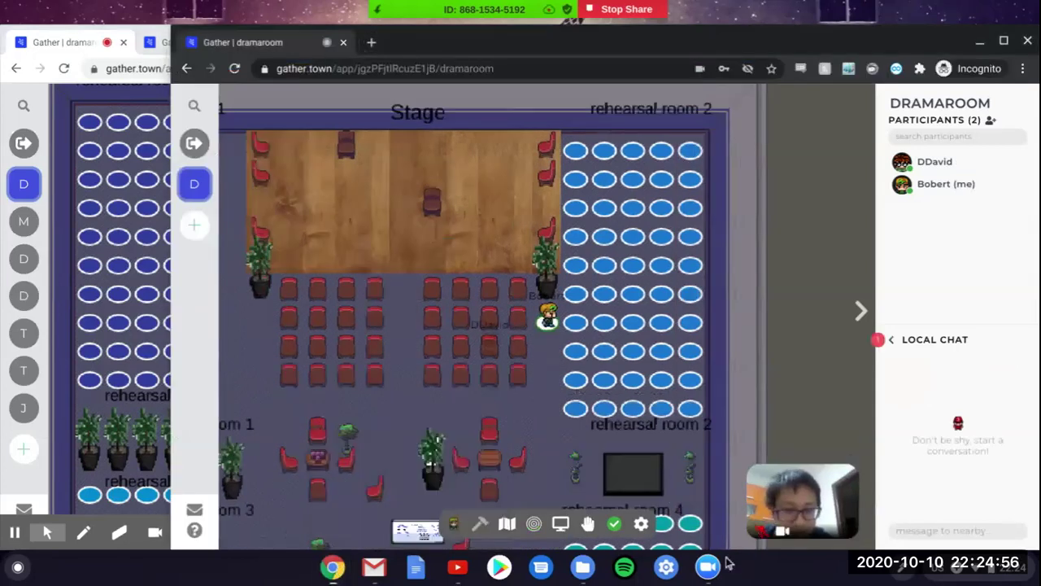
left_click(340, 571)
left_click(403, 500)
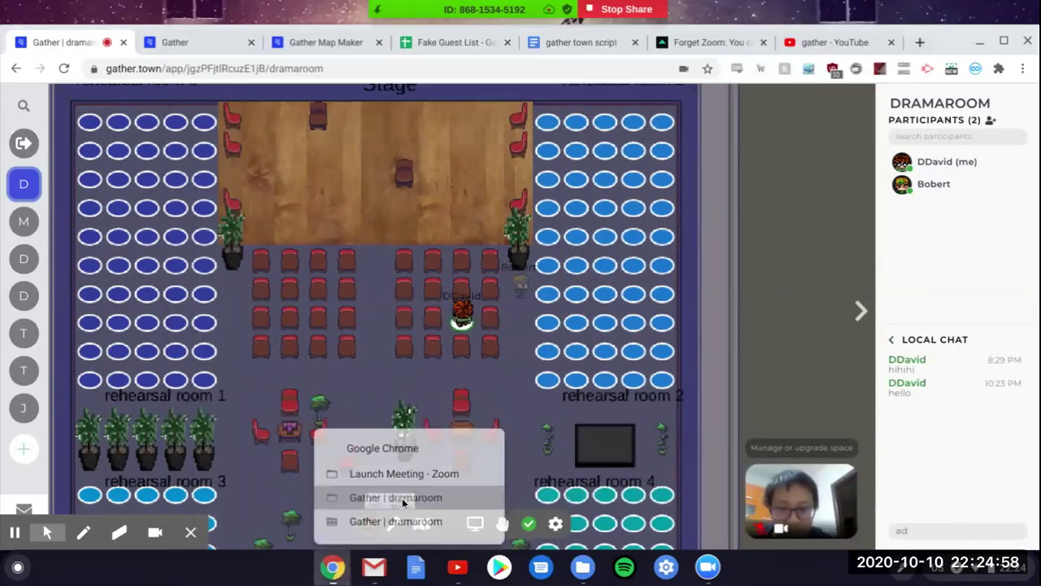
Step: Walk the host's avatar into the blue private seats and back beside the other participant
key("Right")
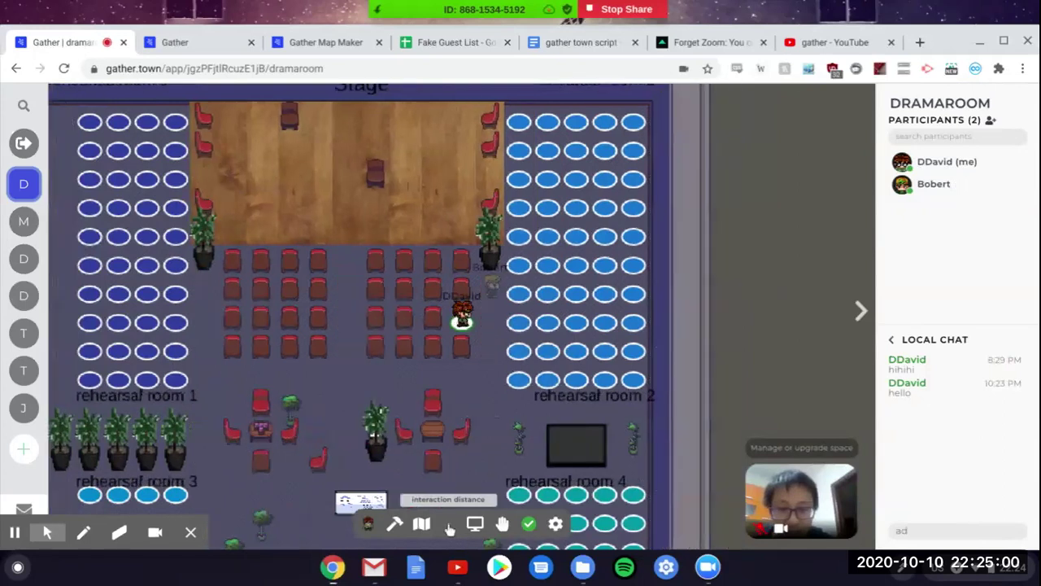
key("Right")
key("Right")
key("Up")
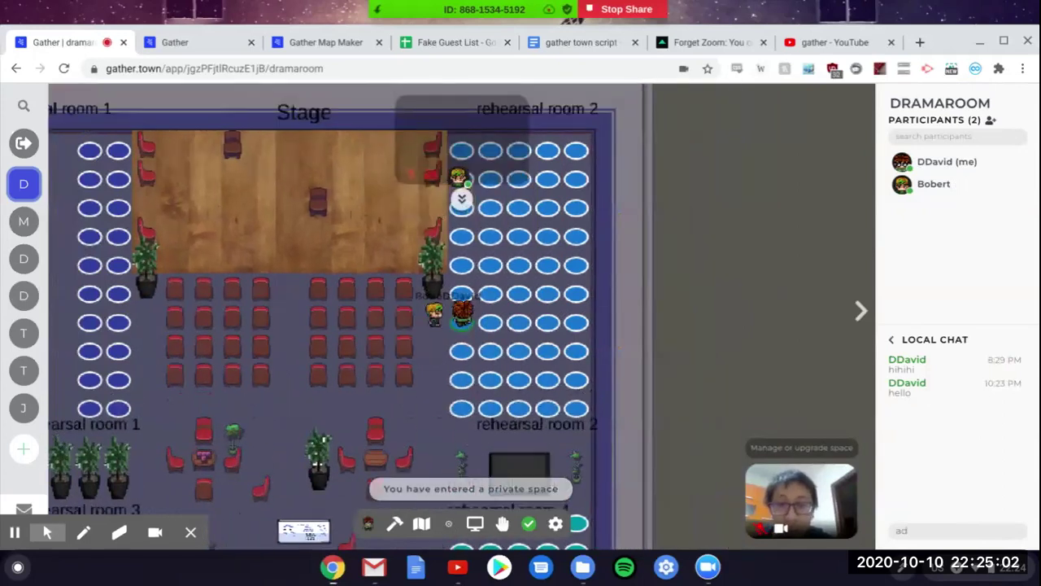
key("Down")
key("Left")
key("Left")
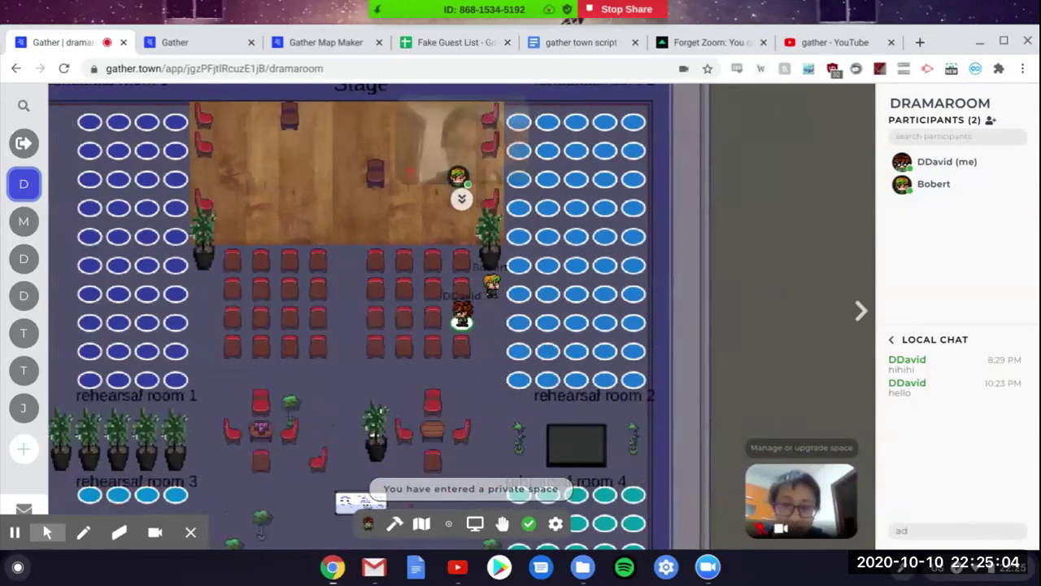
key("Up")
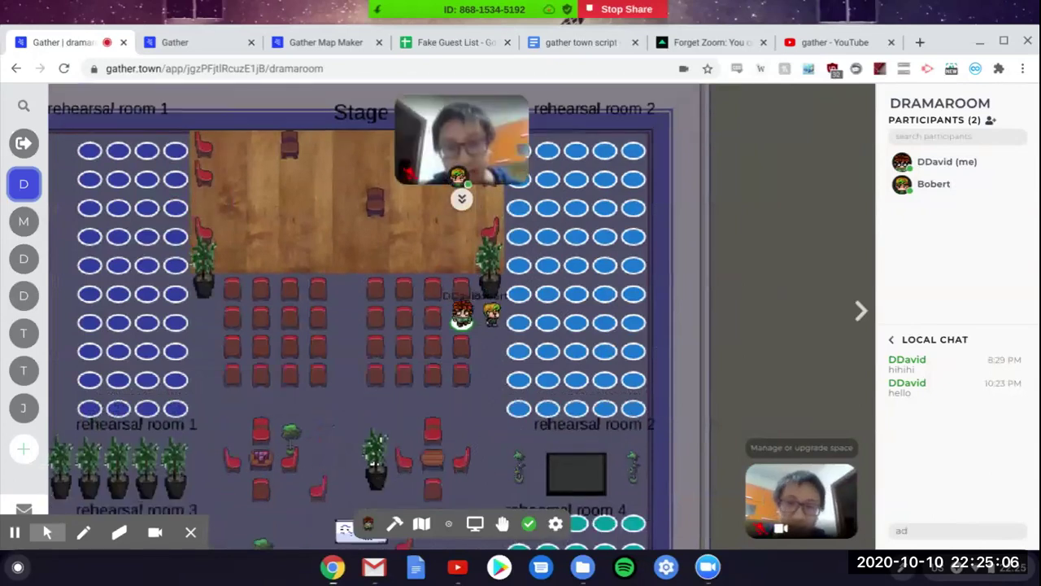
key("Left")
key("Left")
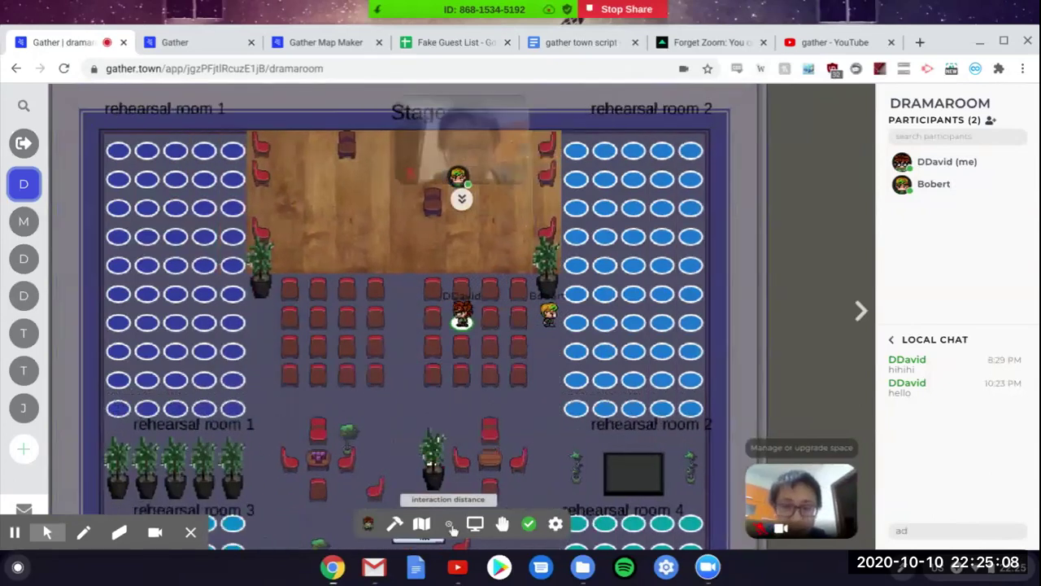
key("Right")
key("Down")
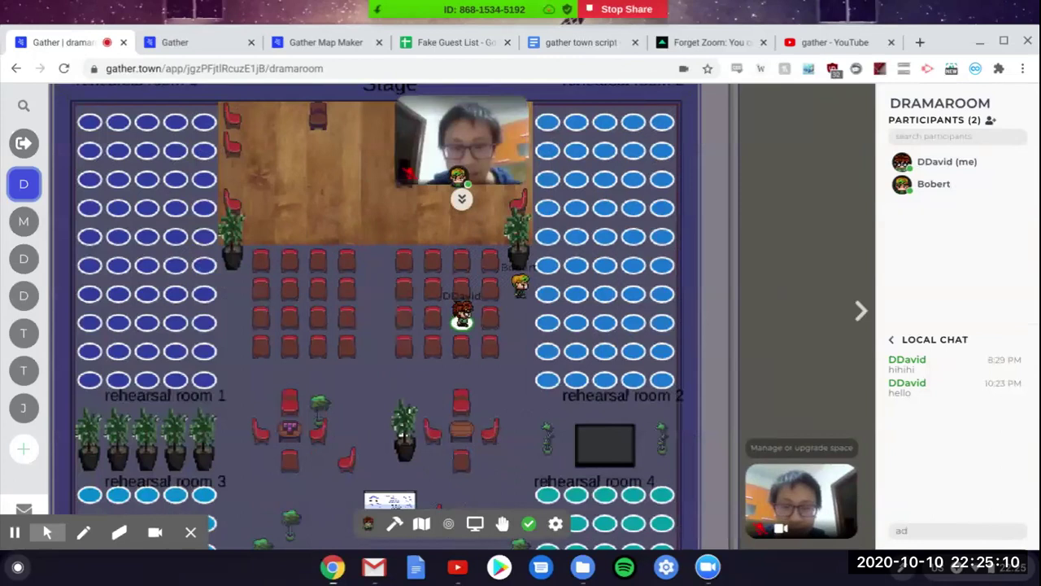
key("Up")
key("Up")
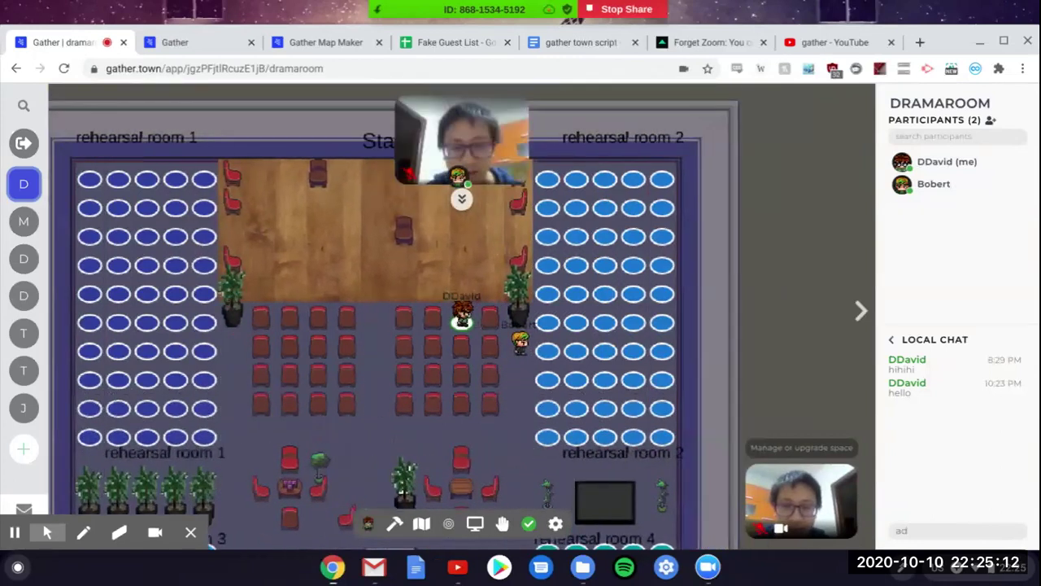
Step: Walk the host's avatar past the chairs and into rehearsal room 2's private seats
key("Left")
key("Down")
key("Down")
key("Up")
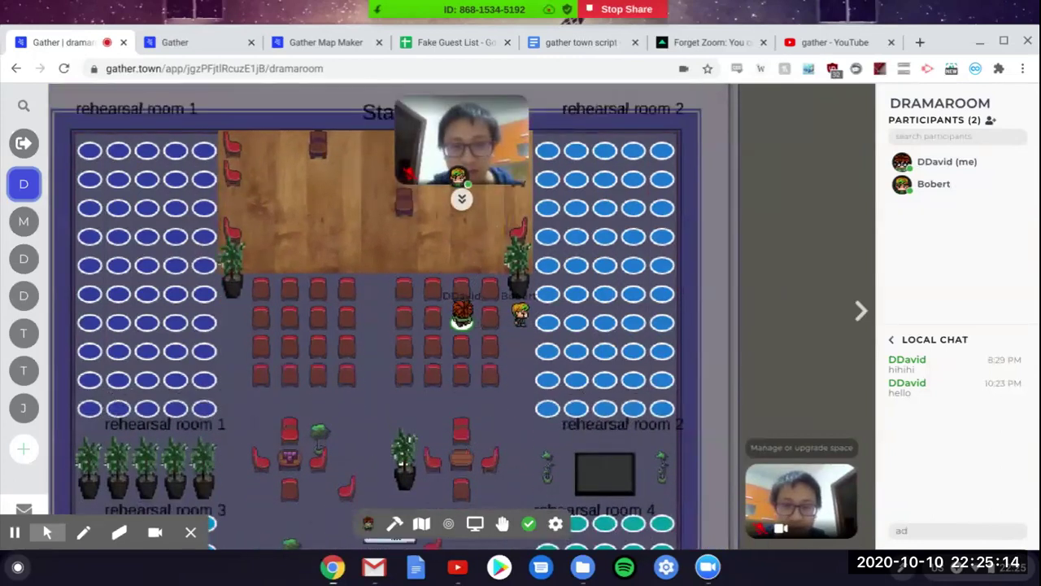
key("Left")
key("Left")
key("Left")
key("Left")
key("Left")
key("Left")
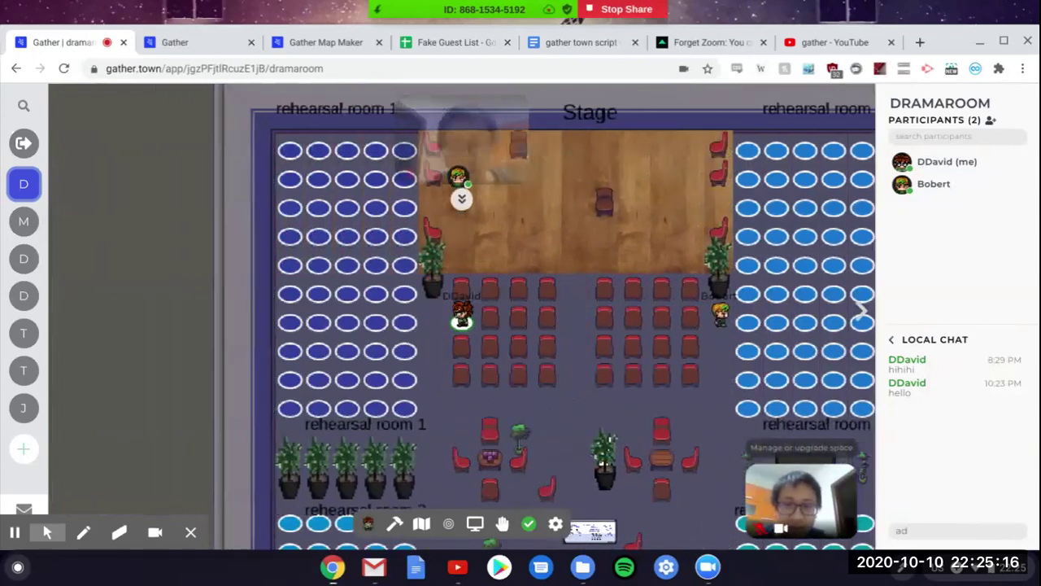
key("Down")
key("Down")
key("Right")
key("Right")
key("Right")
key("Right")
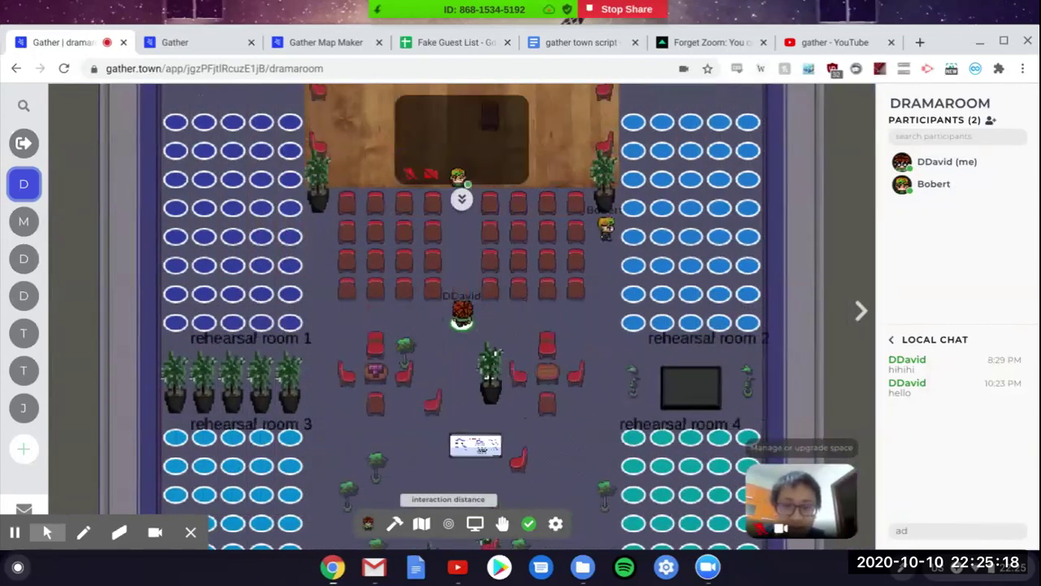
key("Up")
key("Down")
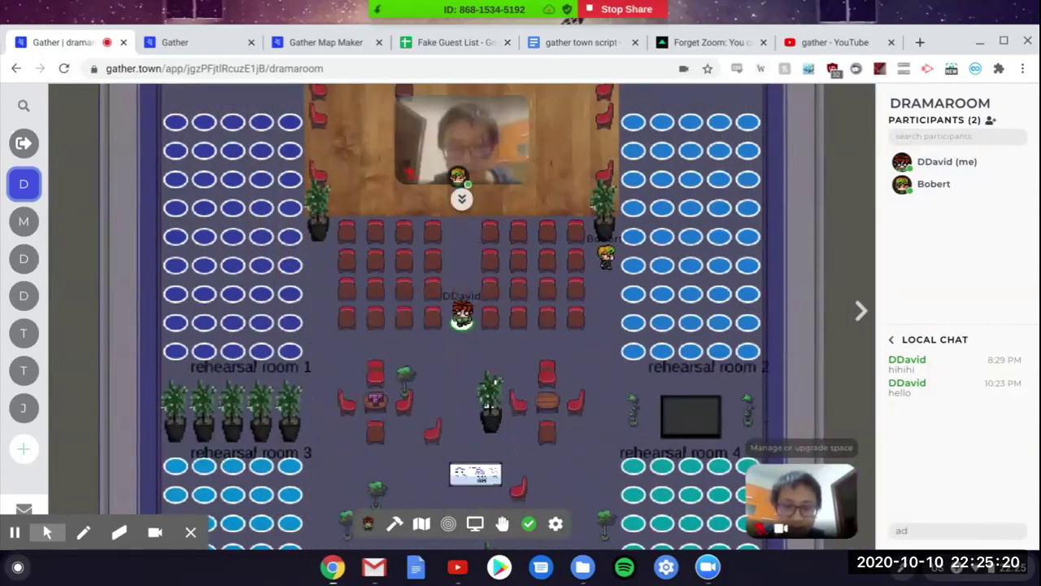
key("Right")
key("Right")
key("Left")
key("Left")
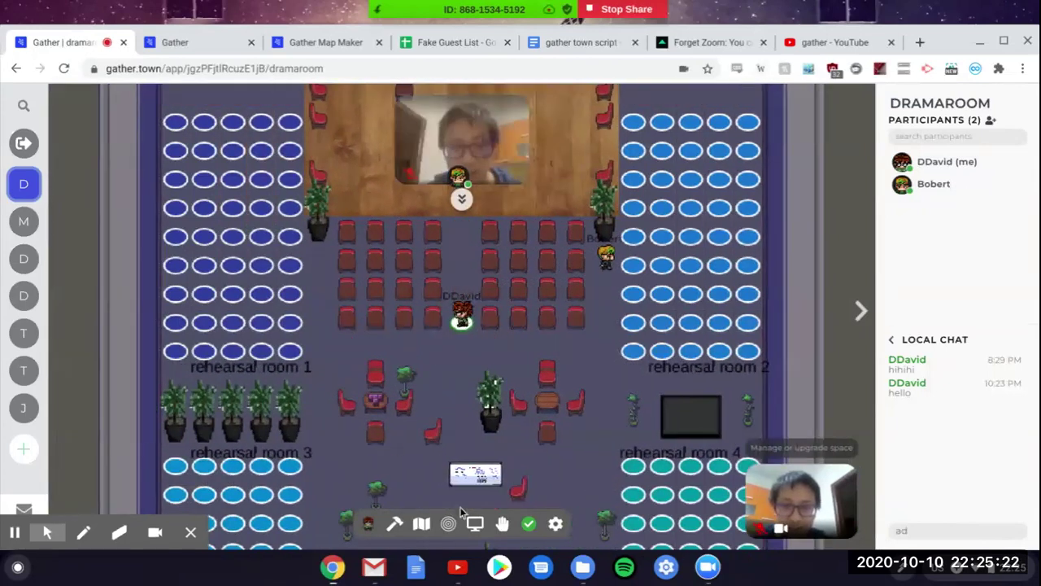
key("Up")
key("Up")
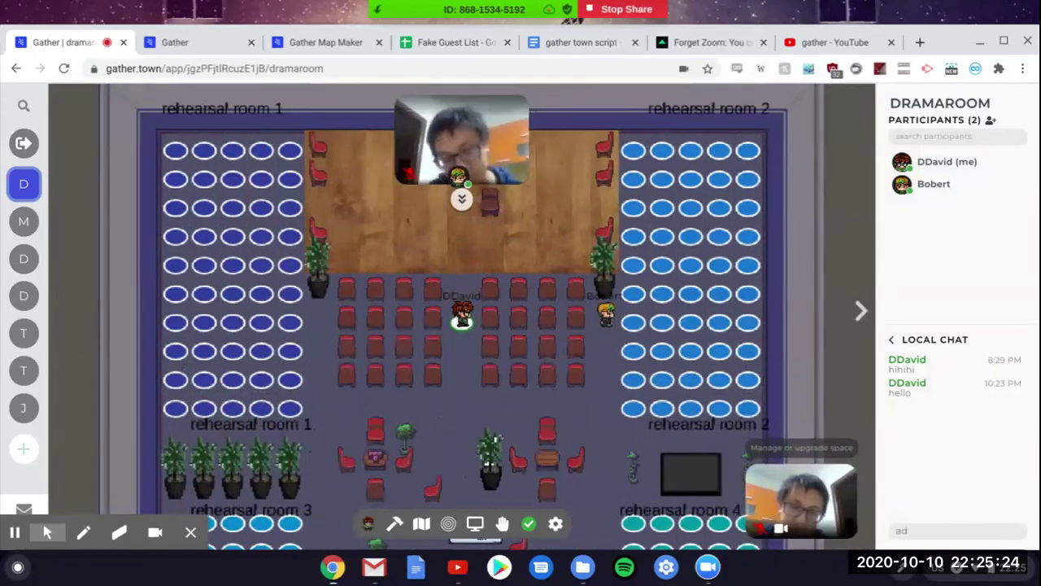
key("Down")
key("Down")
key("Right")
key("Right")
key("Right")
key("Right")
key("Right")
key("Right")
key("Right")
key("Right")
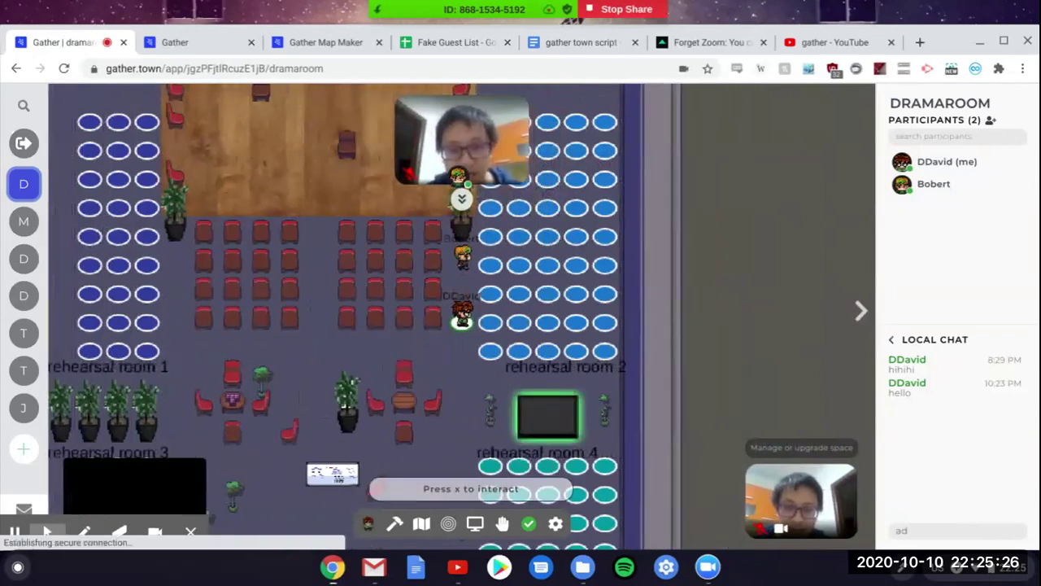
key("Up")
key("Up")
key("Up")
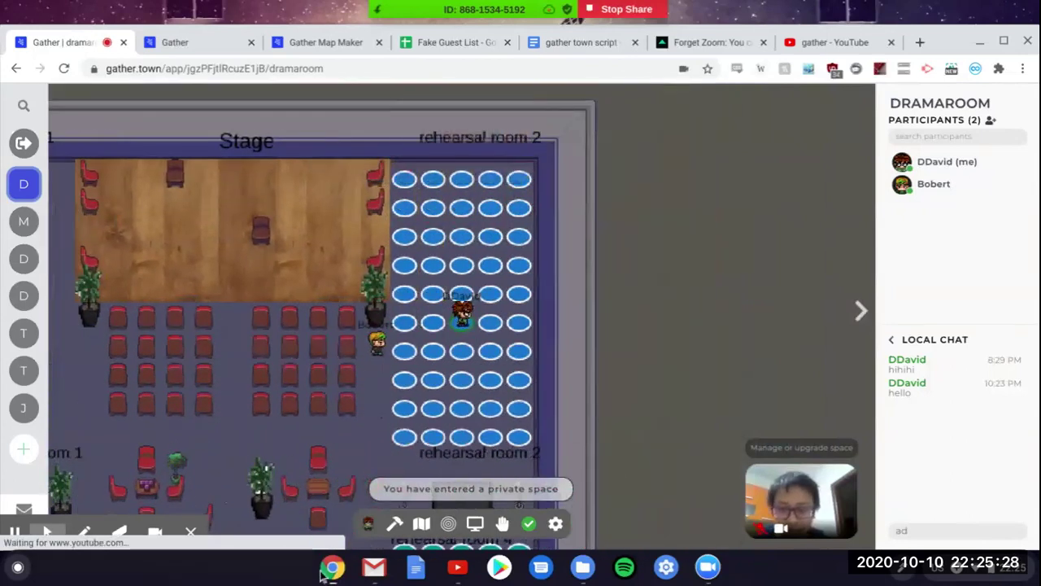
Step: In the second participant's window, walk that avatar through rehearsal room 2's seats
left_click(331, 567)
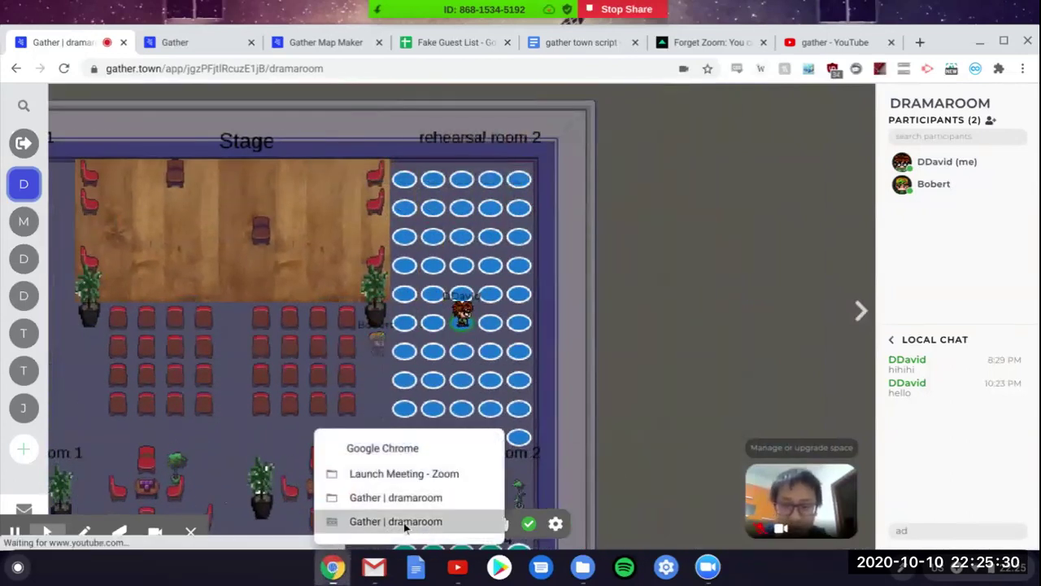
left_click(405, 523)
key("Left")
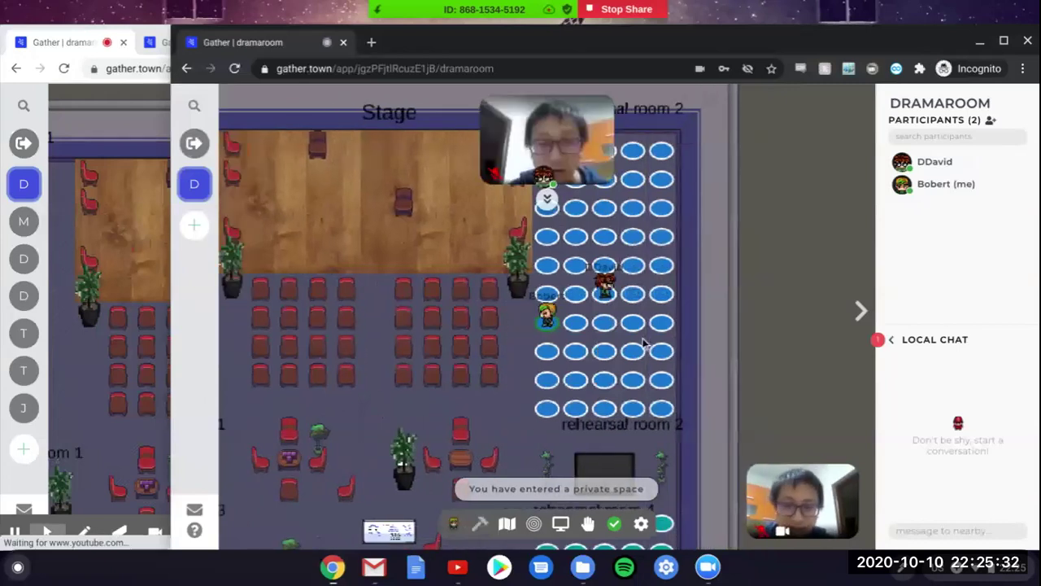
key("Up")
key("Up")
key("Up")
key("Right")
key("Right")
key("Down")
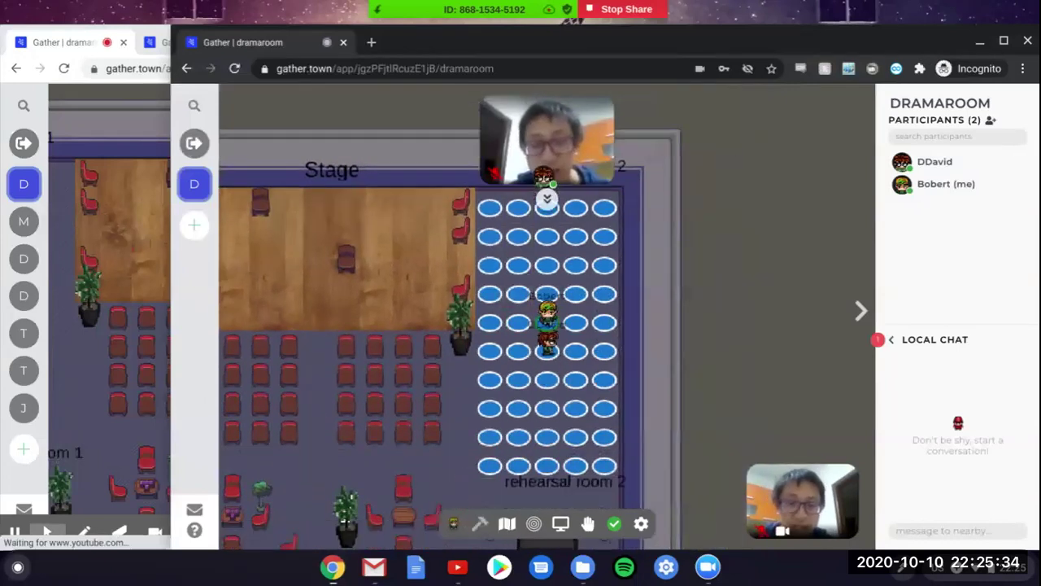
key("Right")
key("Down")
key("Down")
key("Up")
key("Up")
key("Up")
key("Up")
key("Up")
key("Up")
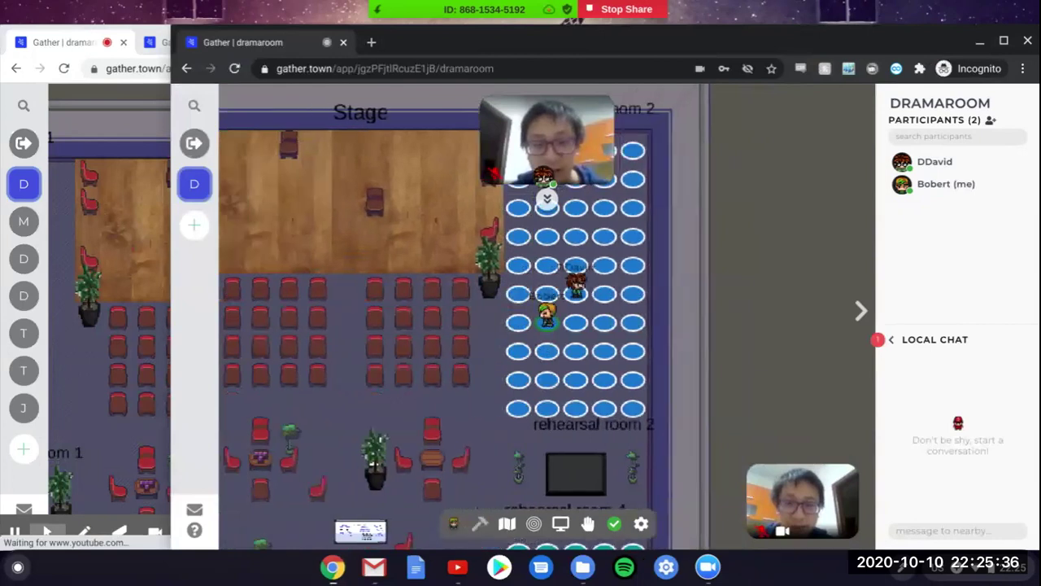
key("Right")
key("Right")
key("Right")
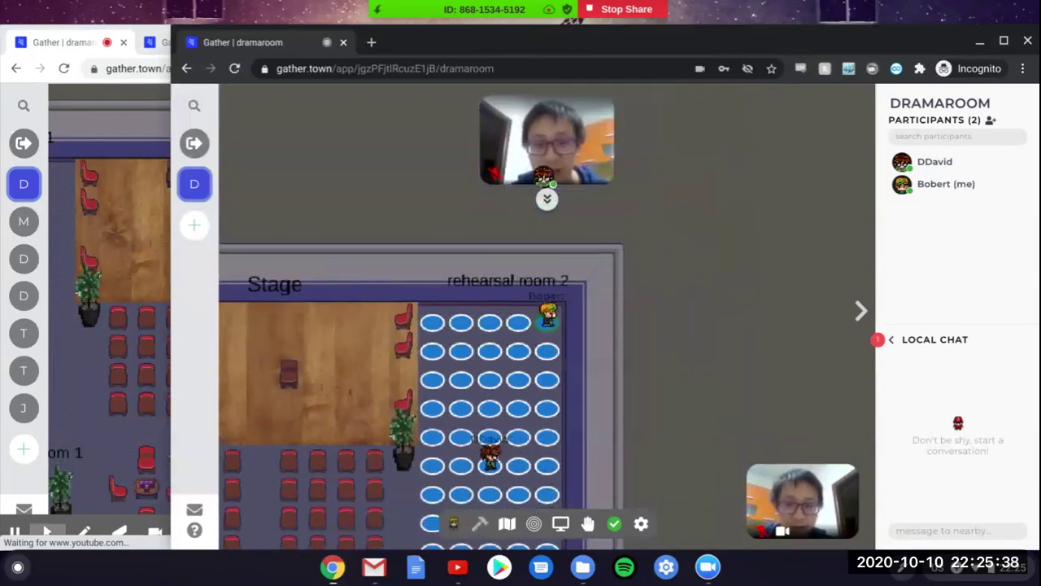
key("Down")
key("Down")
key("Down")
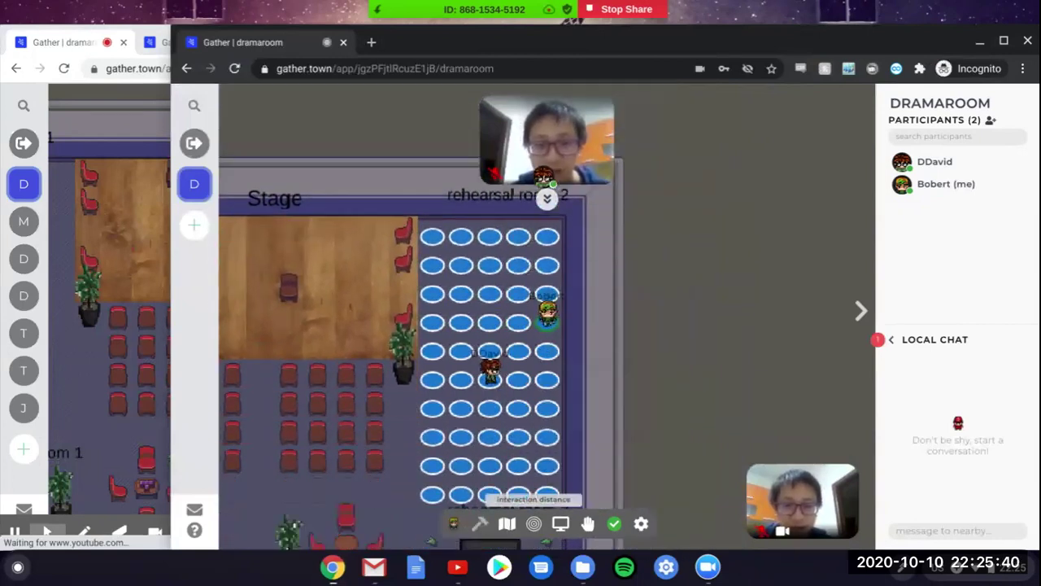
key("Down")
key("Down")
key("Down")
key("Down")
key("Down")
key("Down")
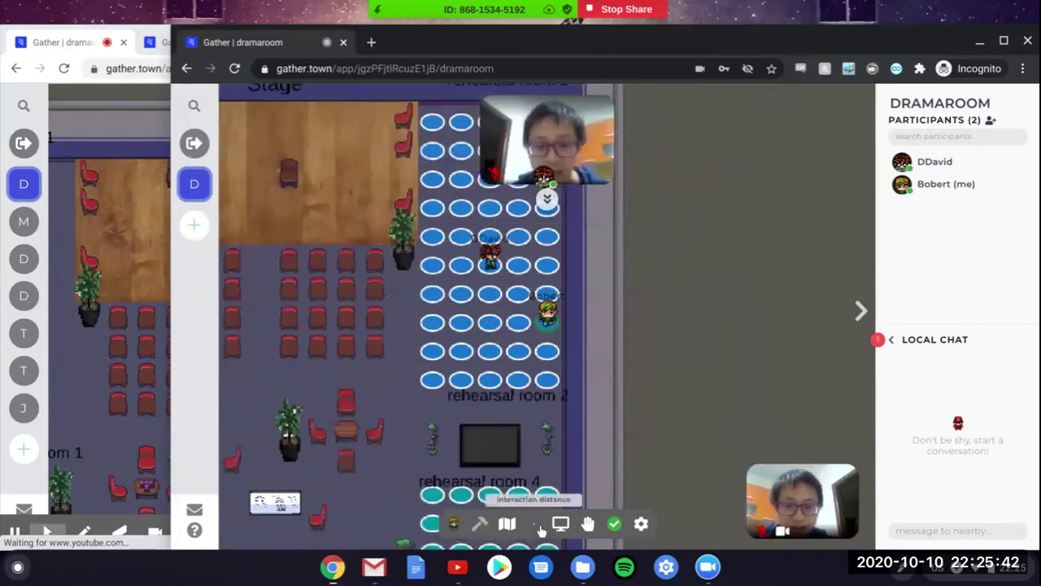
key("Left")
key("Left")
key("Left")
key("Up")
key("Up")
key("Up")
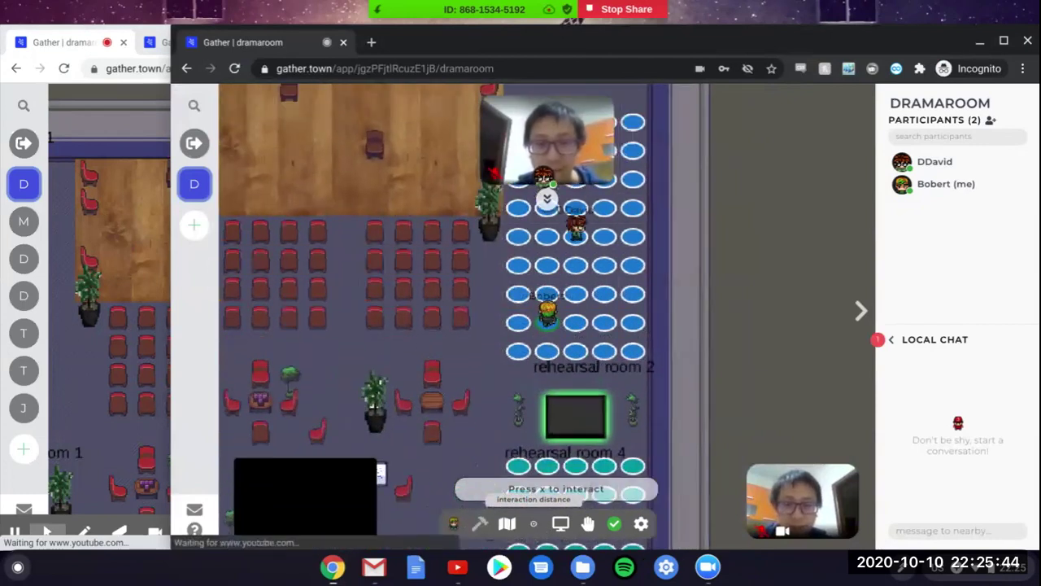
key("Left")
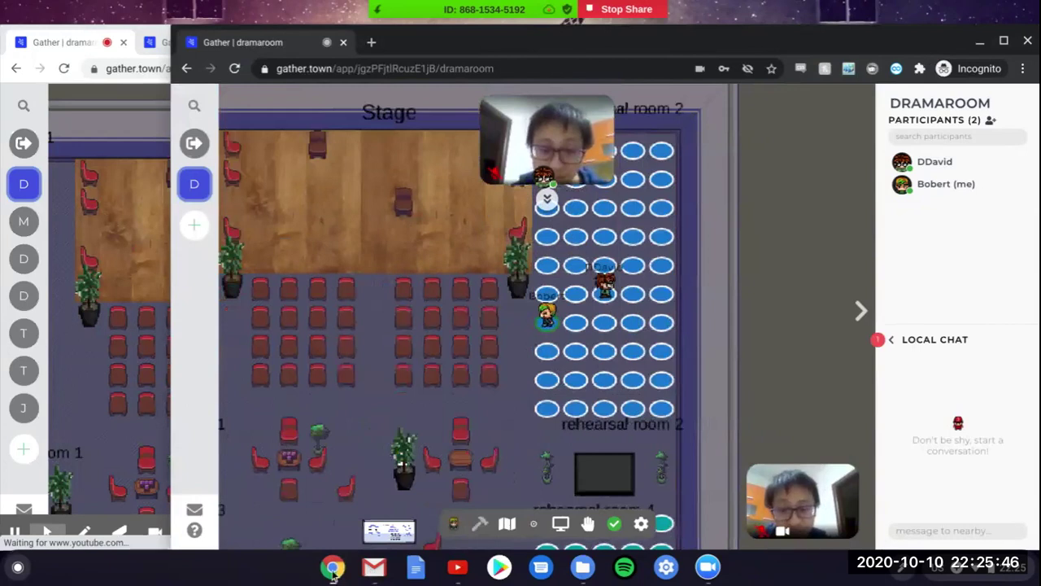
Step: Bring the other Gather dramaroom window forward from the browser window list and step down
left_click(332, 567)
left_click(402, 520)
left_click(325, 567)
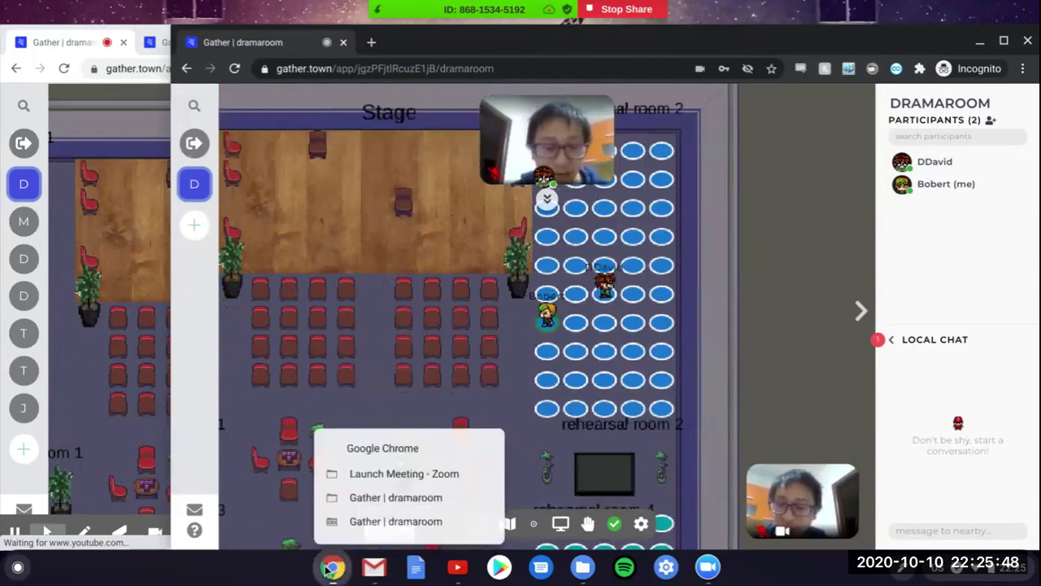
left_click(387, 497)
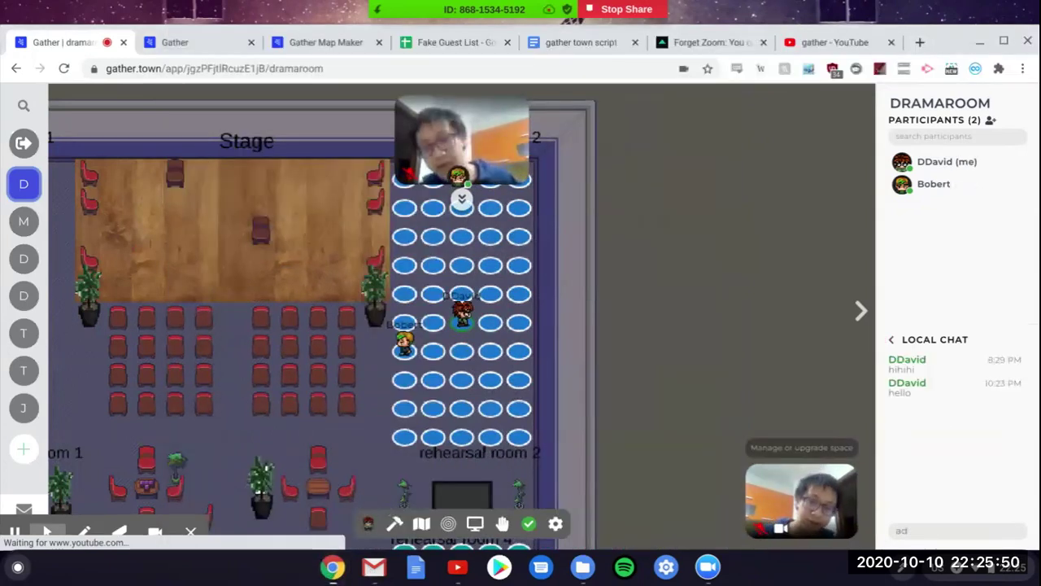
key("Down")
key("Down")
key("Down")
Step: Walk the avatar through the chair rows onto the stage spotlight square and around the stage
key("Left")
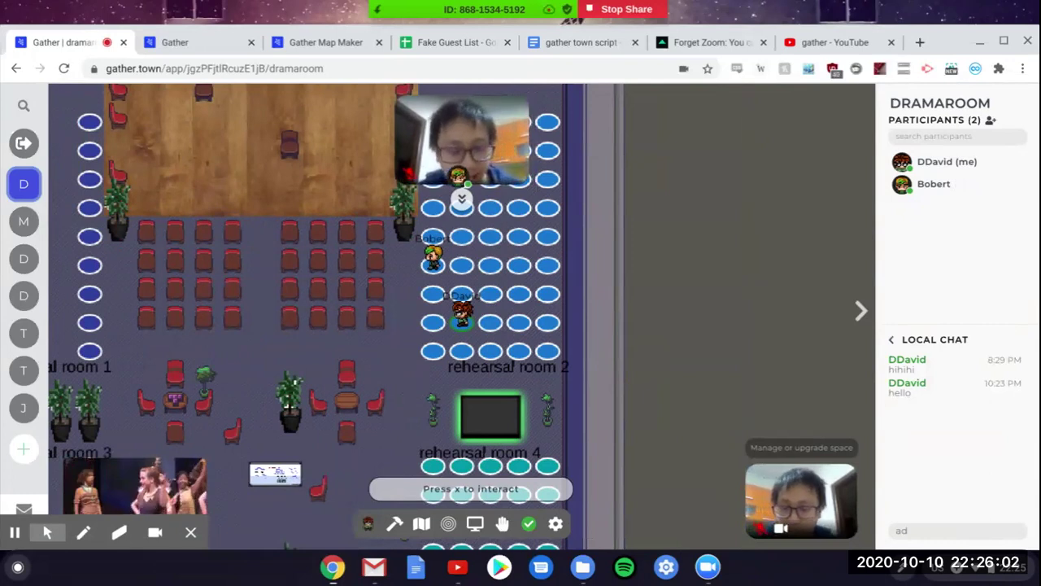
key("Left")
key("Left")
key("Left")
key("Left")
key("Left")
key("Left")
key("Up")
key("Up")
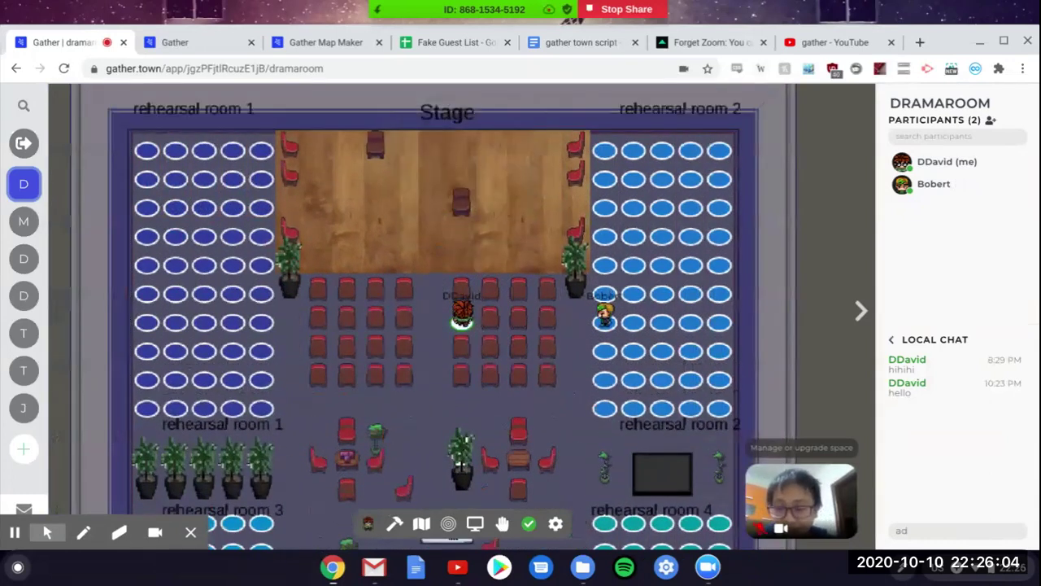
key("Left")
key("Up")
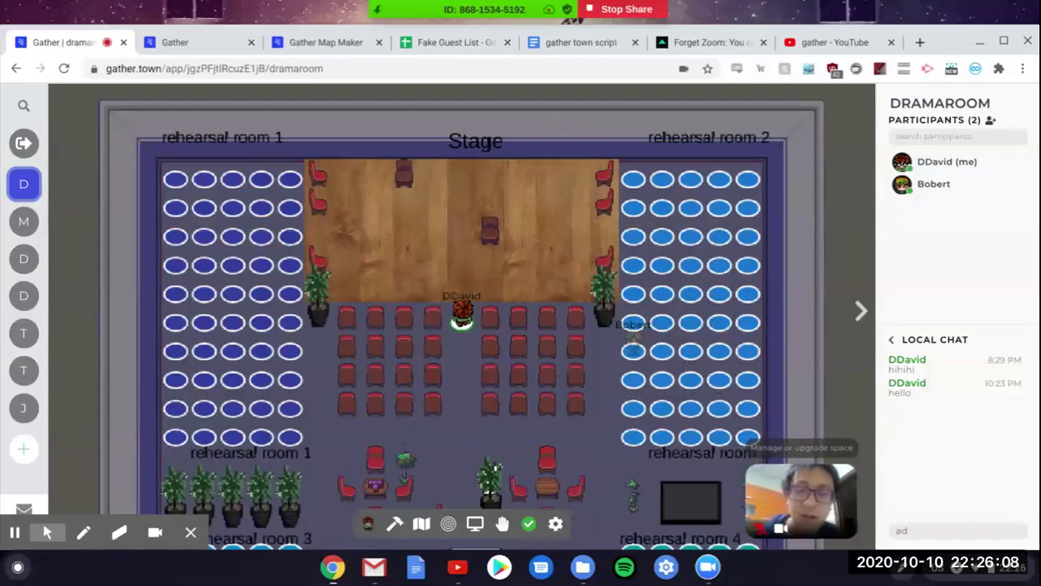
key("Up")
key("Up")
key("Up")
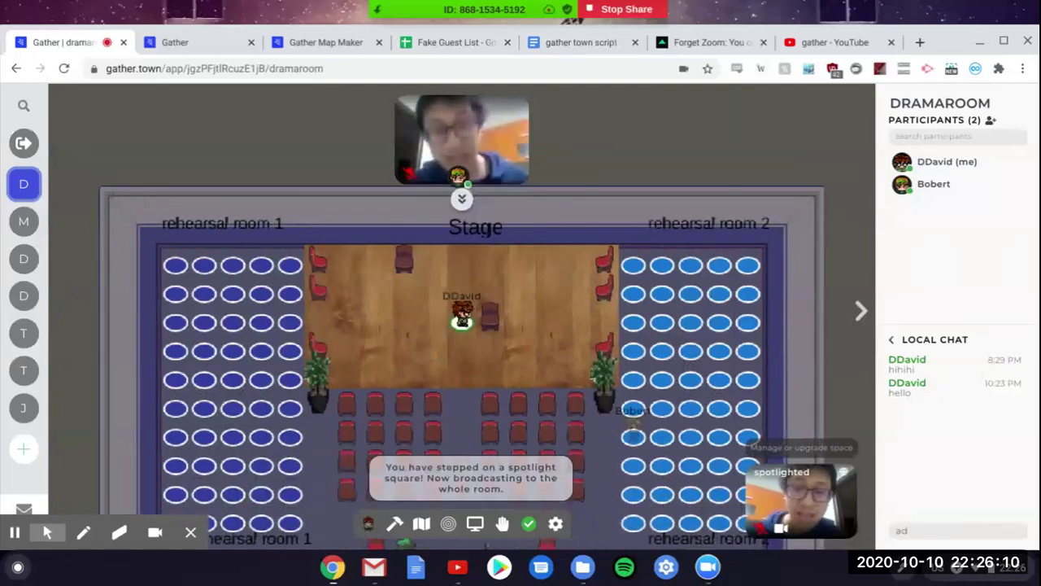
key("Up")
key("Left")
key("Down")
key("Right")
key("Up")
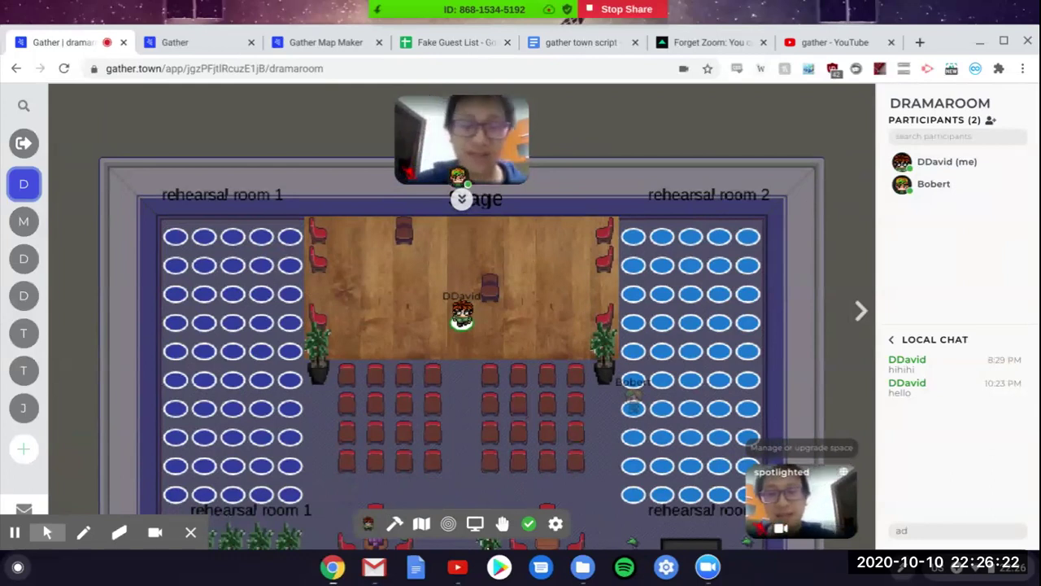
Step: Walk off the stage, through the right chair block, into the private circle seating area
key("Down")
key("Down")
key("Down")
key("Left")
key("Left")
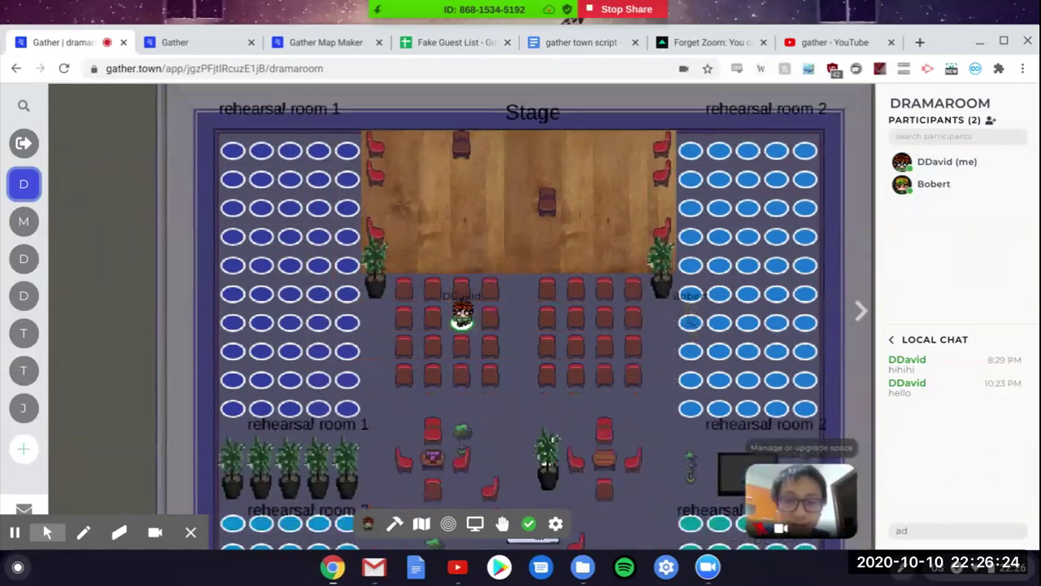
key("Right")
key("Right")
key("Right")
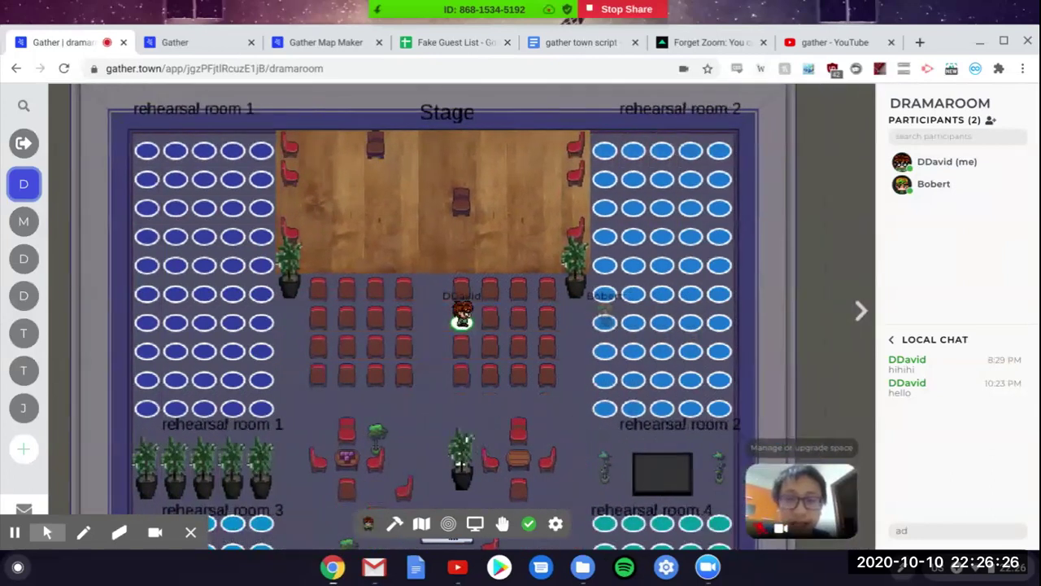
key("Right")
key("Right")
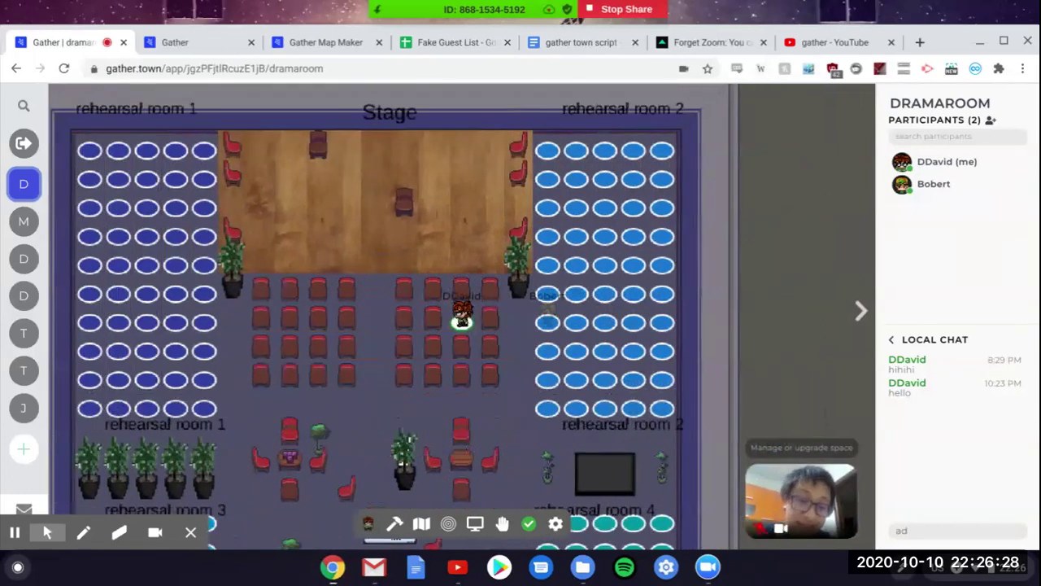
key("Right")
key("Down")
key("Right")
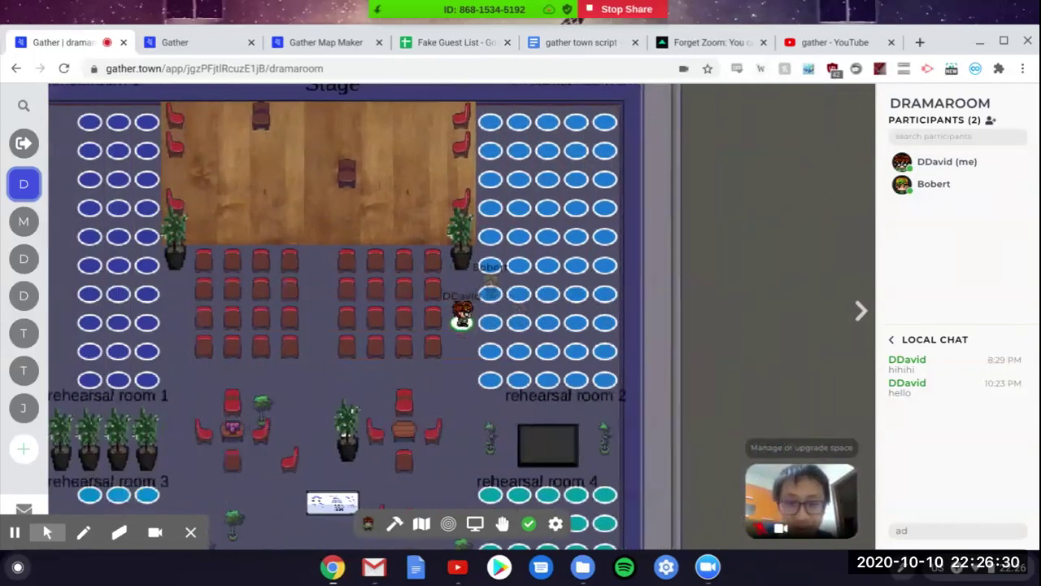
key("Right")
Step: Return the avatar to the stage spotlight square and turn on build mode
key("Left")
key("Left")
key("Left")
key("Left")
key("Up")
key("Up")
key("Up")
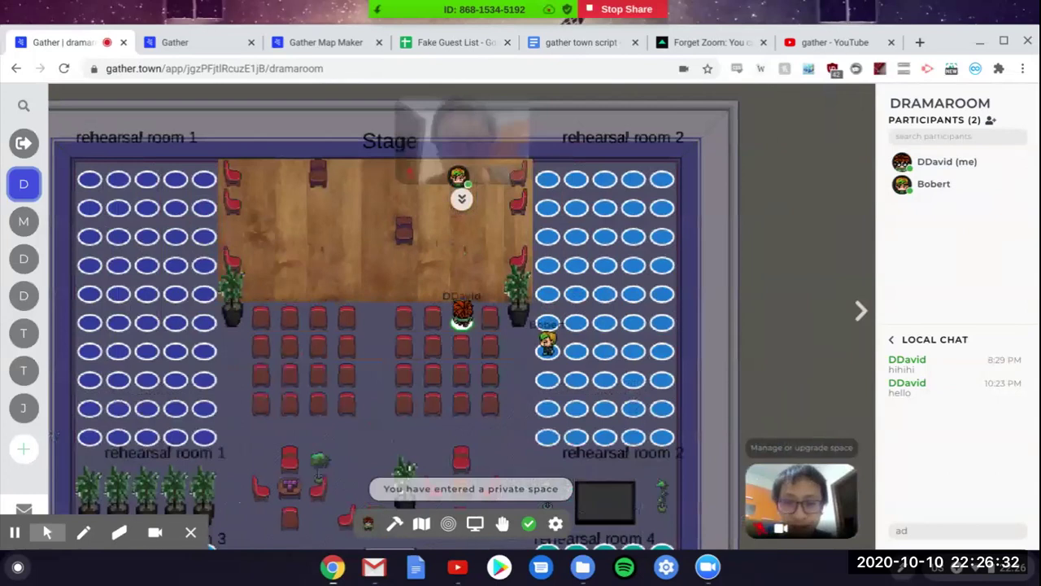
key("Left")
key("Up")
key("Up")
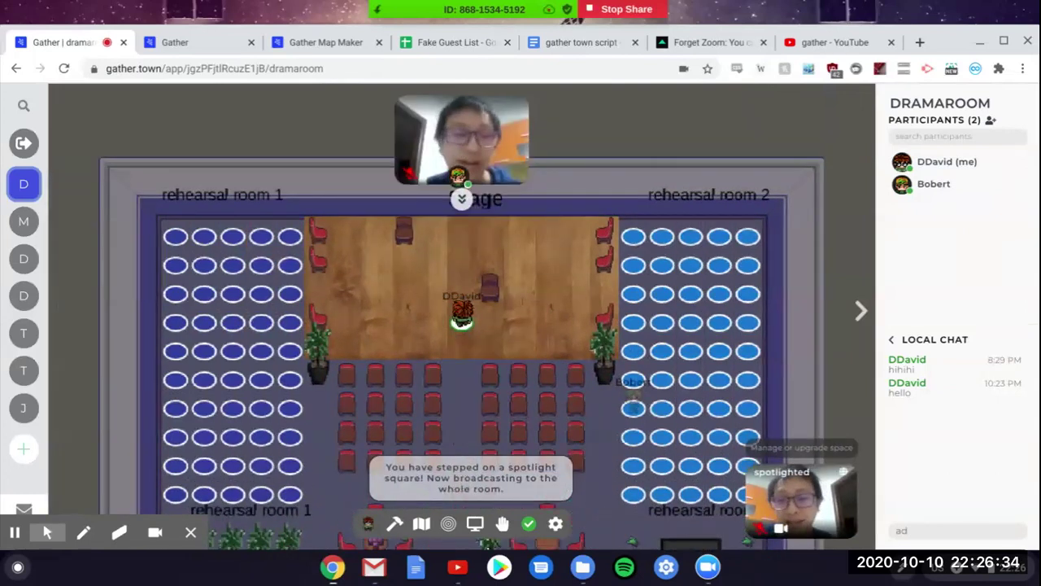
key("Down")
key("Down")
key("Left")
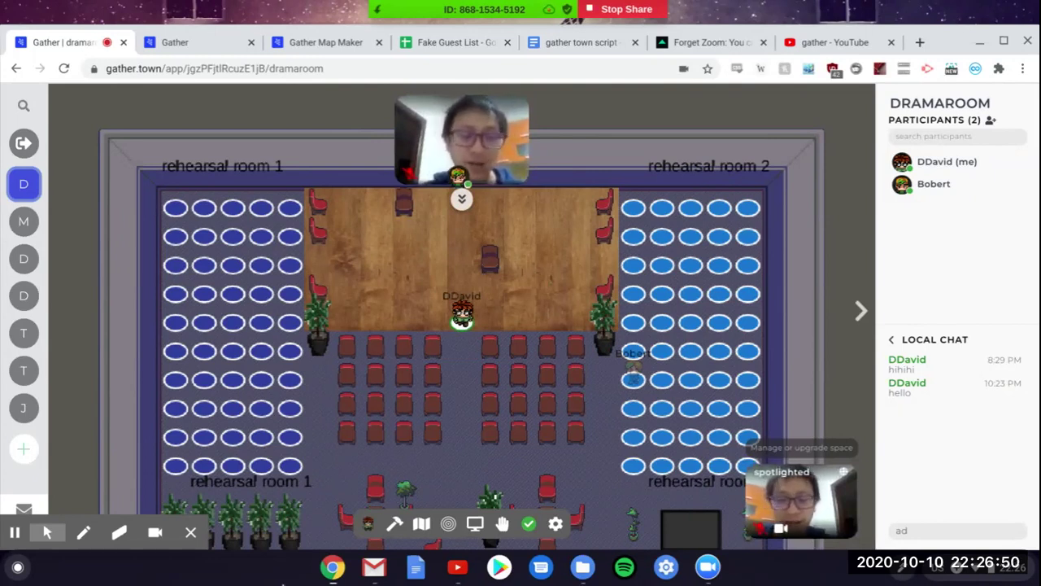
left_click(396, 525)
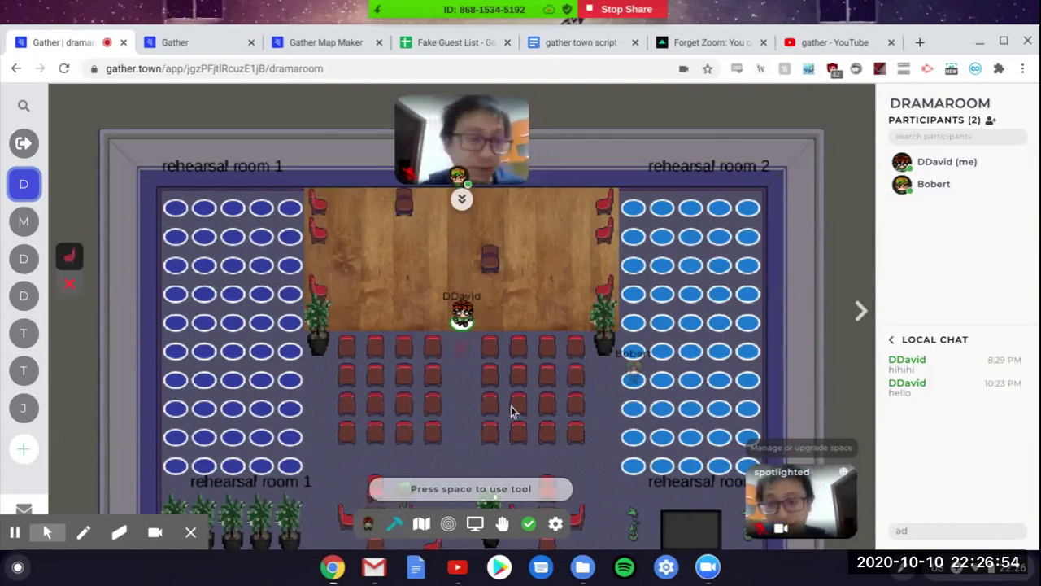
Step: Walk the avatar down from the stage and around the lower hall
key("Down")
key("Down")
key("Down")
key("Down")
key("Down")
key("Down")
key("Down")
key("Down")
key("Down")
key("Down")
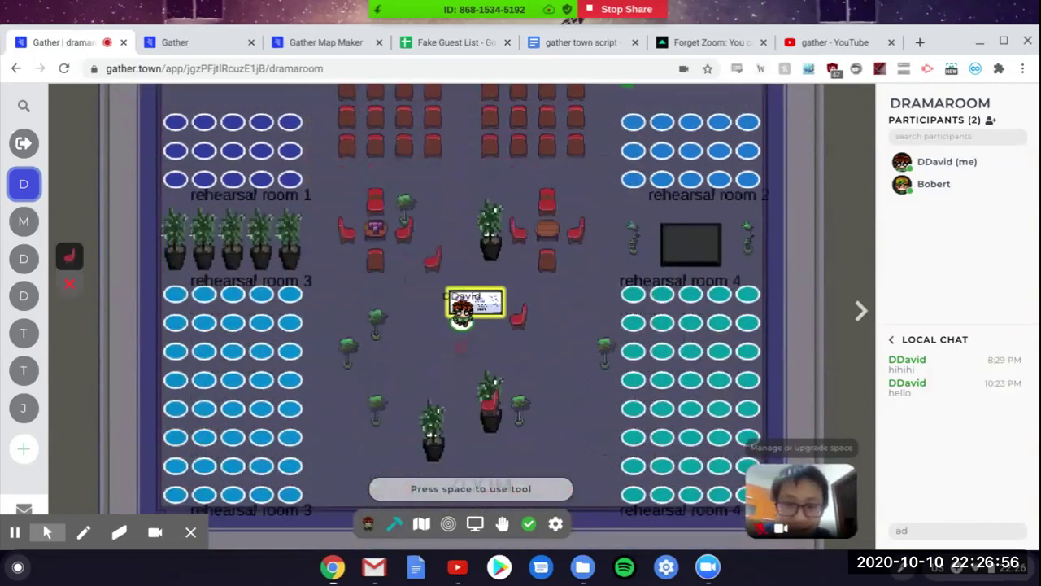
key("Right")
key("Right")
key("Right")
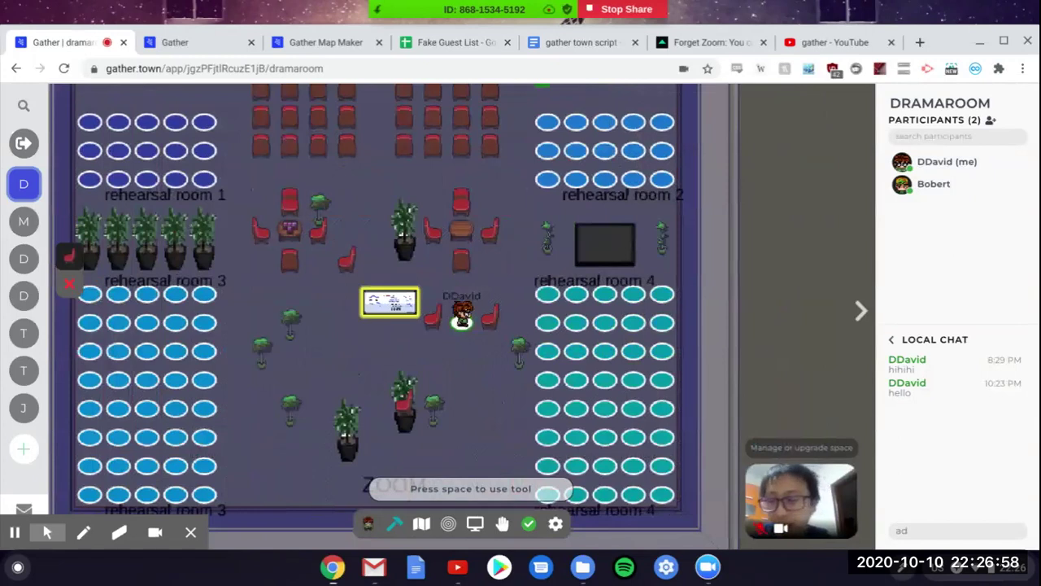
key("Left")
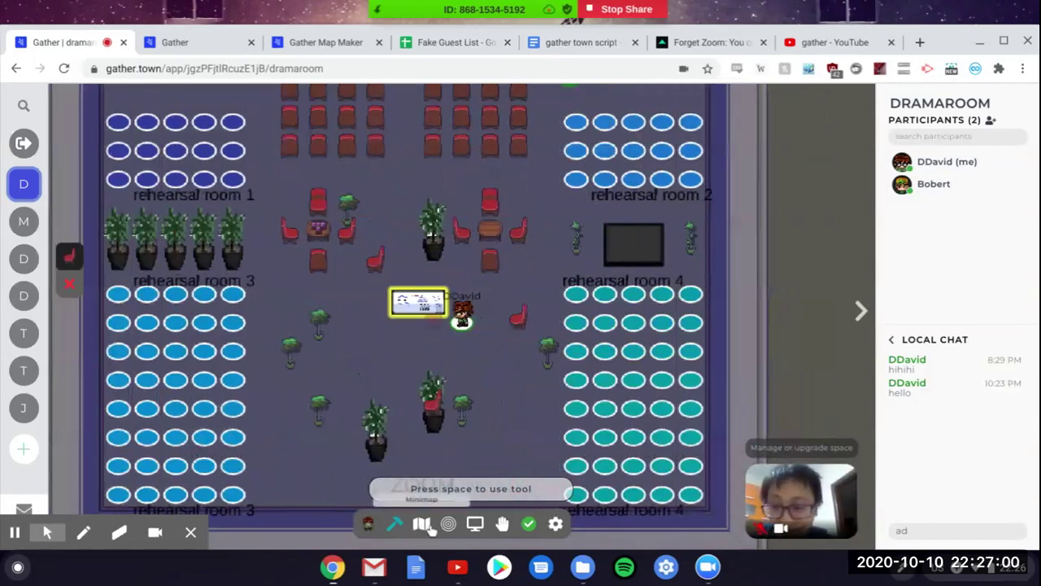
key("Left")
key("Left")
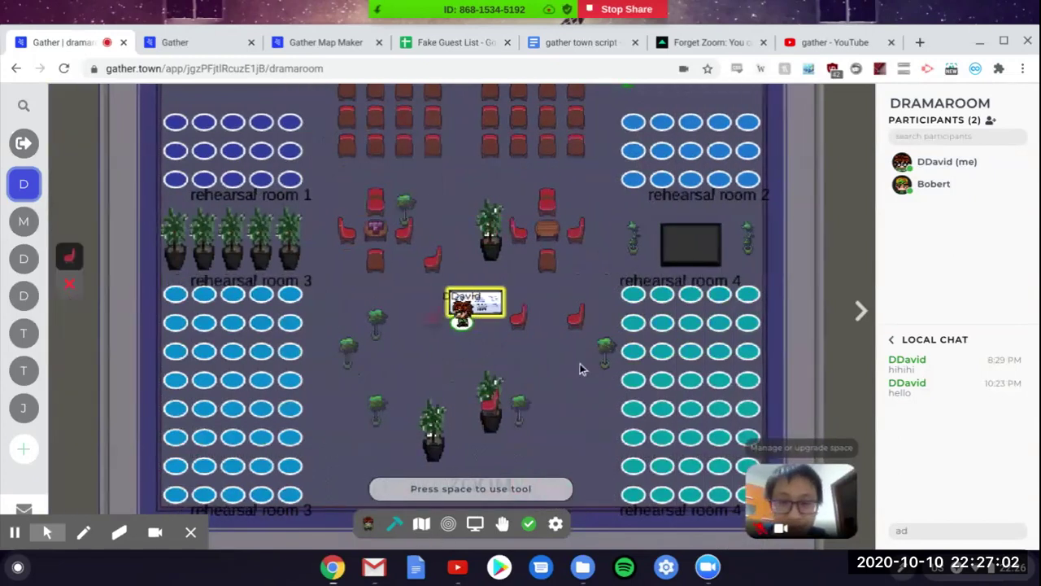
key("Left")
key("Left")
key("Up")
key("Right")
key("Right")
key("Right")
key("Up")
key("Left")
key("Left")
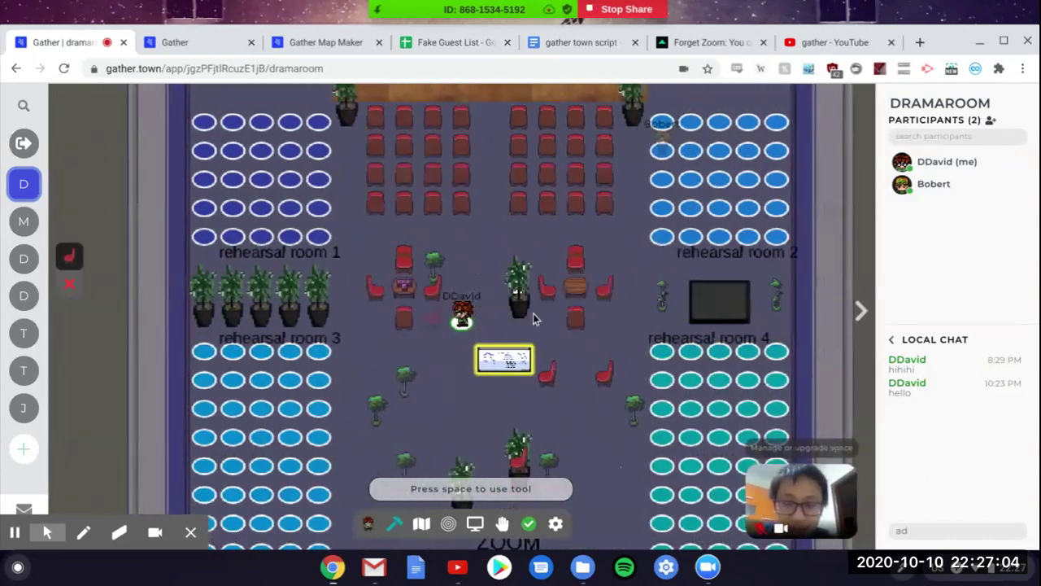
key("Up")
key("Up")
key("Up")
key("Right")
Step: Walk the avatar back up toward the stage
key("Up")
key("Up")
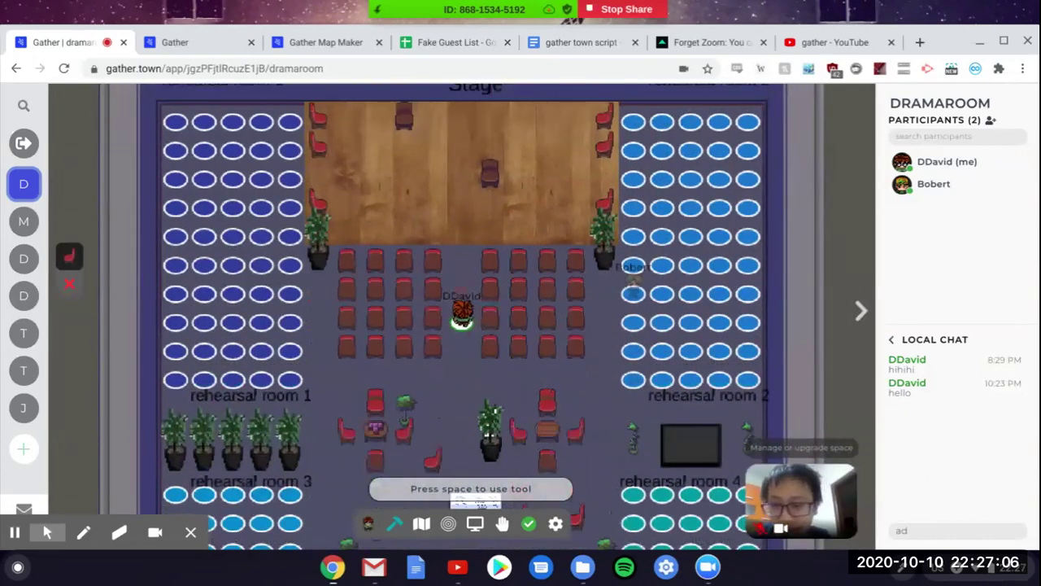
key("Down")
key("Down")
key("Down")
key("Down")
key("Up")
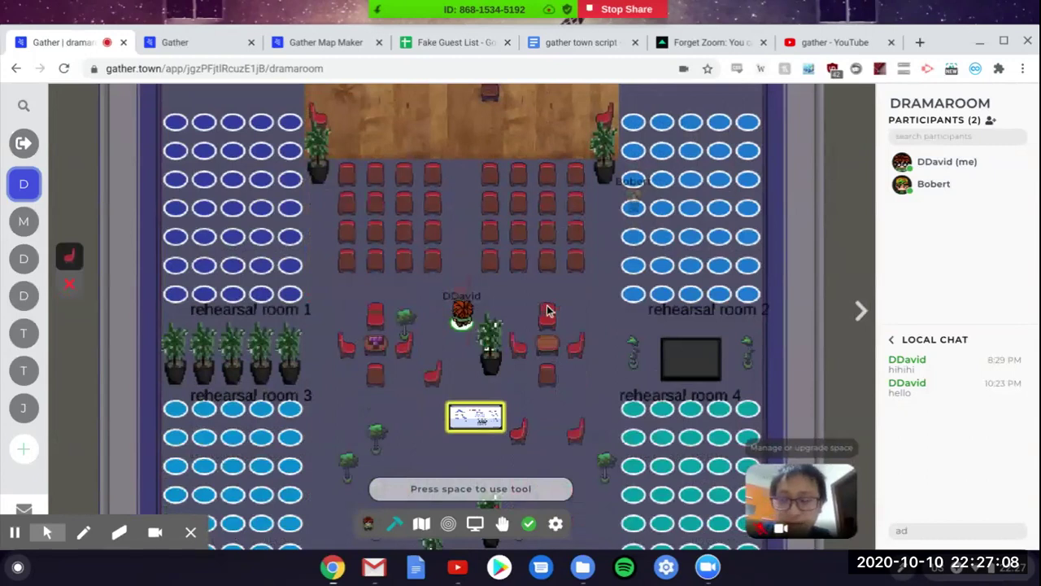
key("Up")
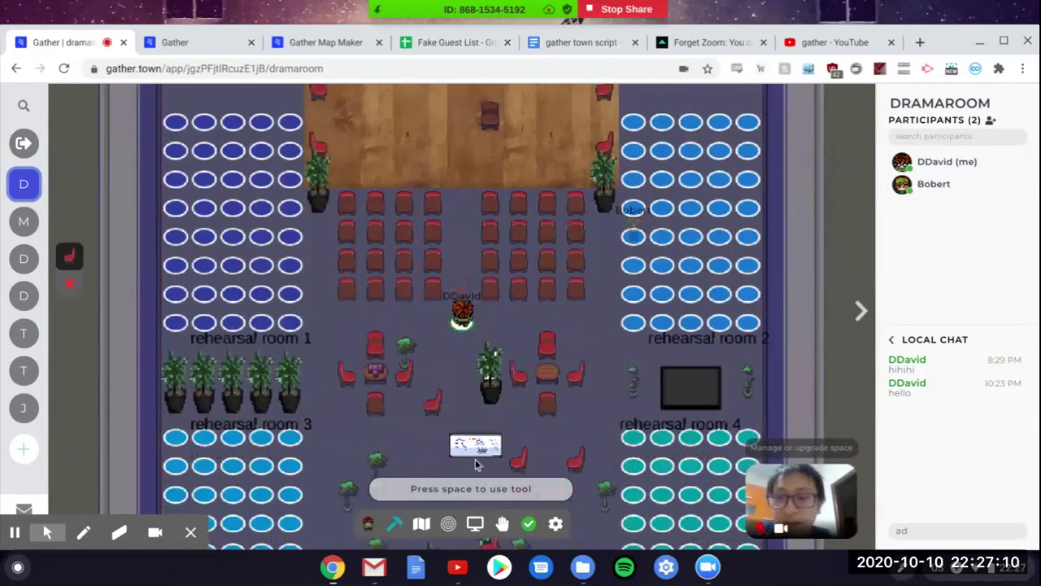
key("Down")
key("Down")
key("Left")
key("Up")
key("Left")
key("Left")
key("Up")
key("Up")
key("Up")
key("Up")
key("Up")
key("Up")
key("Up")
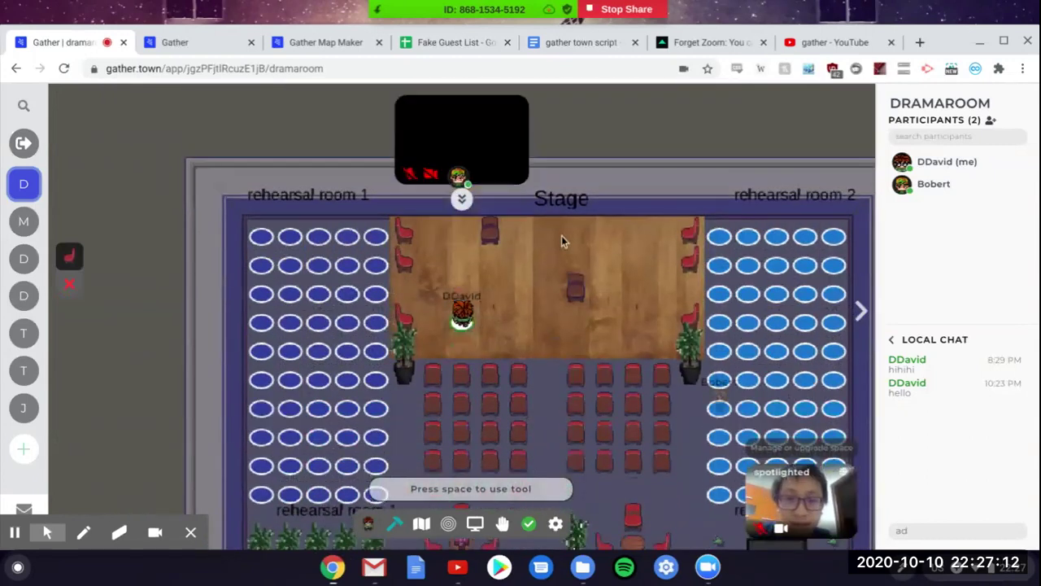
Step: Walk past the lounge tables and whiteboard to rehearsal room 4's screen and open its Firebringer video
key("Left")
key("Left")
key("Down")
key("Down")
key("Right")
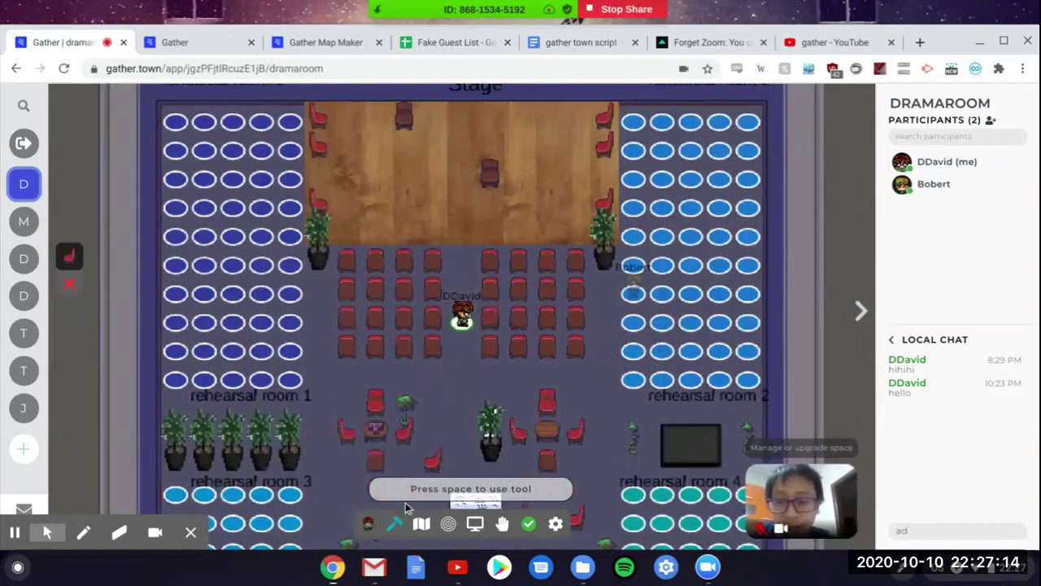
key("Down")
key("Down")
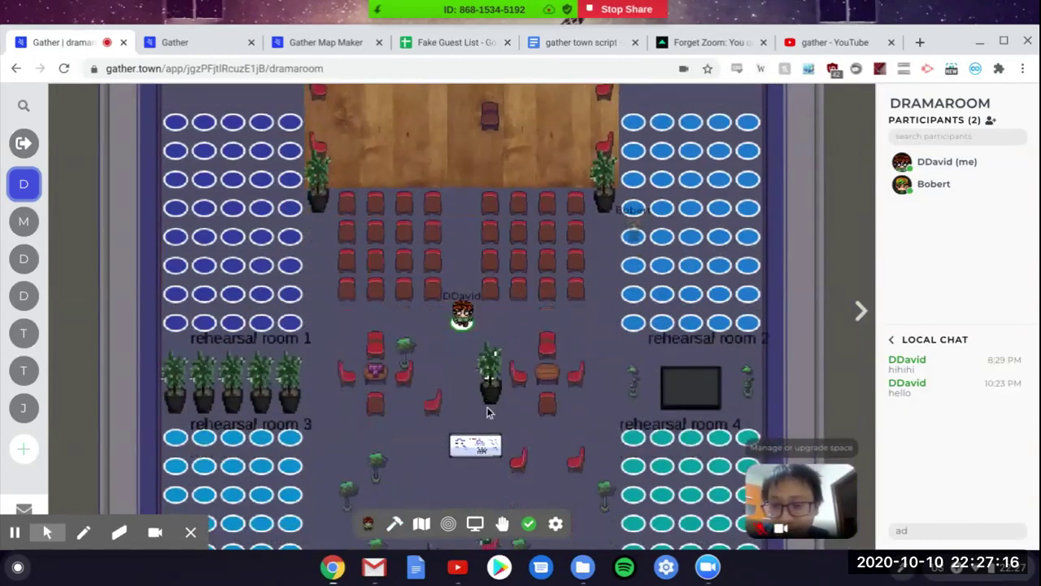
key("Left")
key("Down")
key("Down")
key("Down")
key("Right")
key("Right")
key("Right")
key("Right")
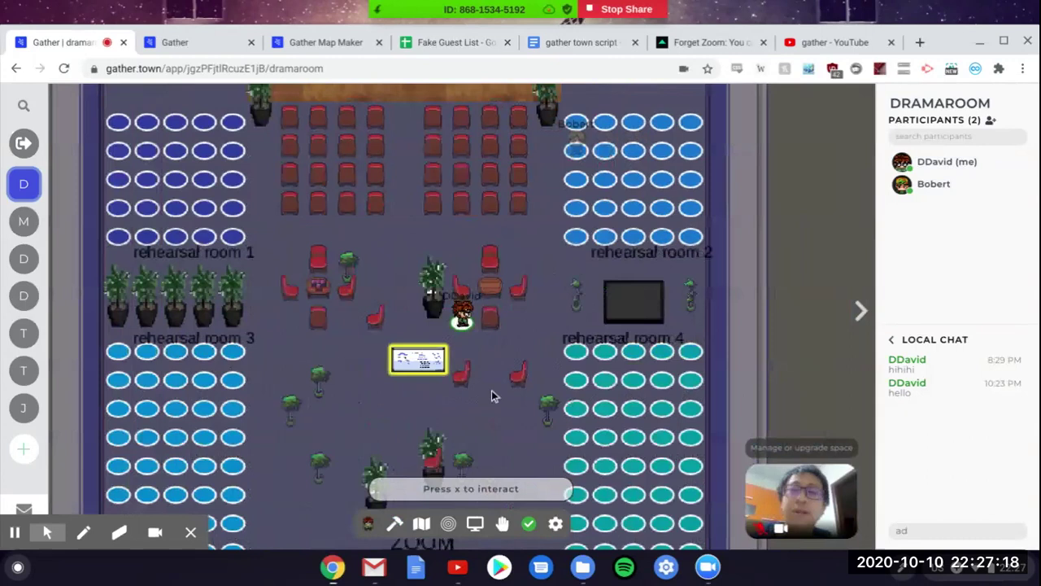
key("Left")
key("Left")
key("Left")
key("Down")
key("Down")
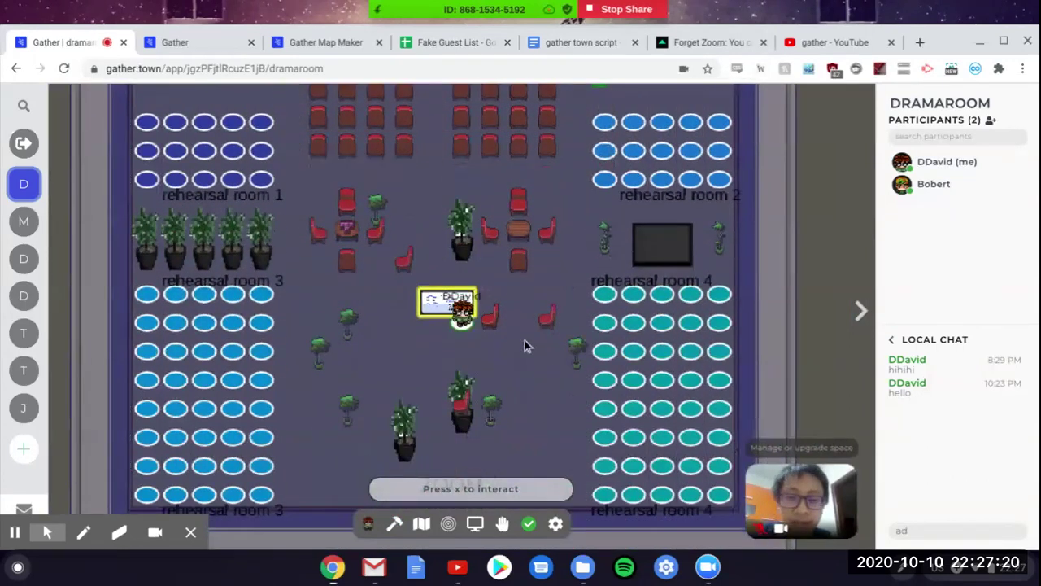
key("Up")
key("Up")
key("Up")
key("Right")
key("Right")
key("Right")
key("Right")
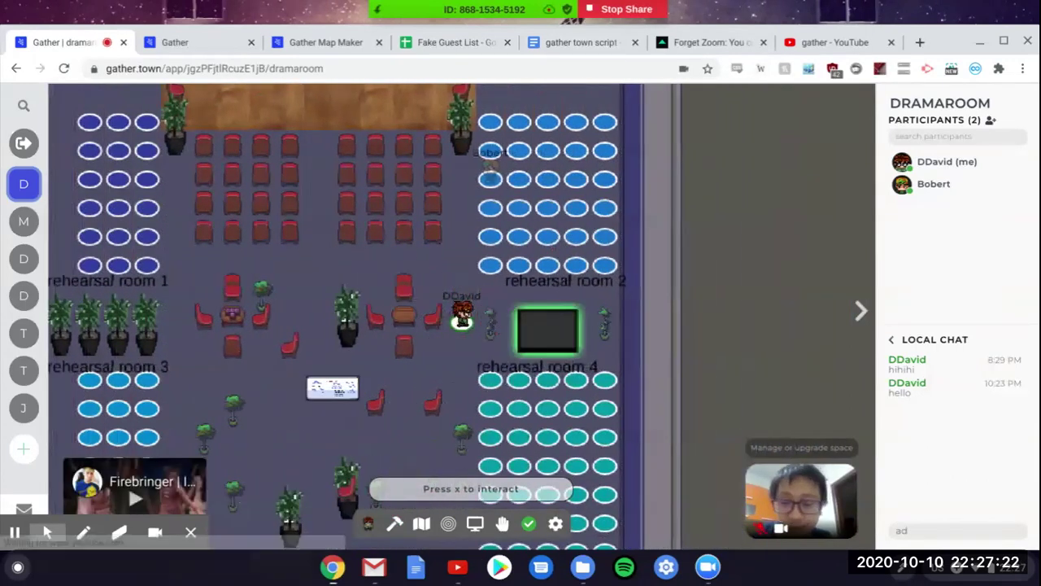
key("x")
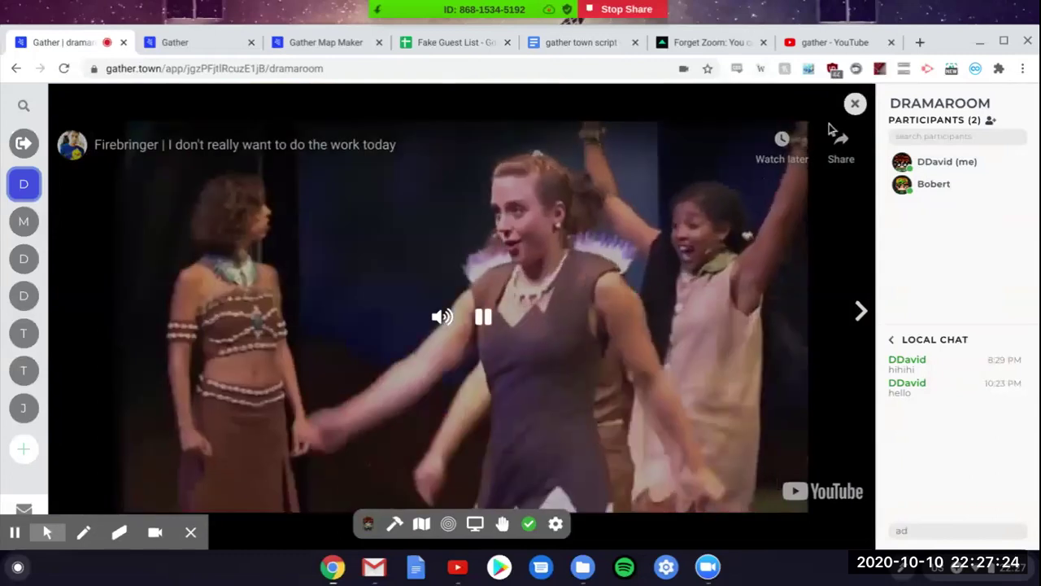
Step: Close the YouTube embed, then open and close the shared whiteboard
left_click(854, 104)
key("Left")
key("Left")
key("Left")
key("Left")
key("Left")
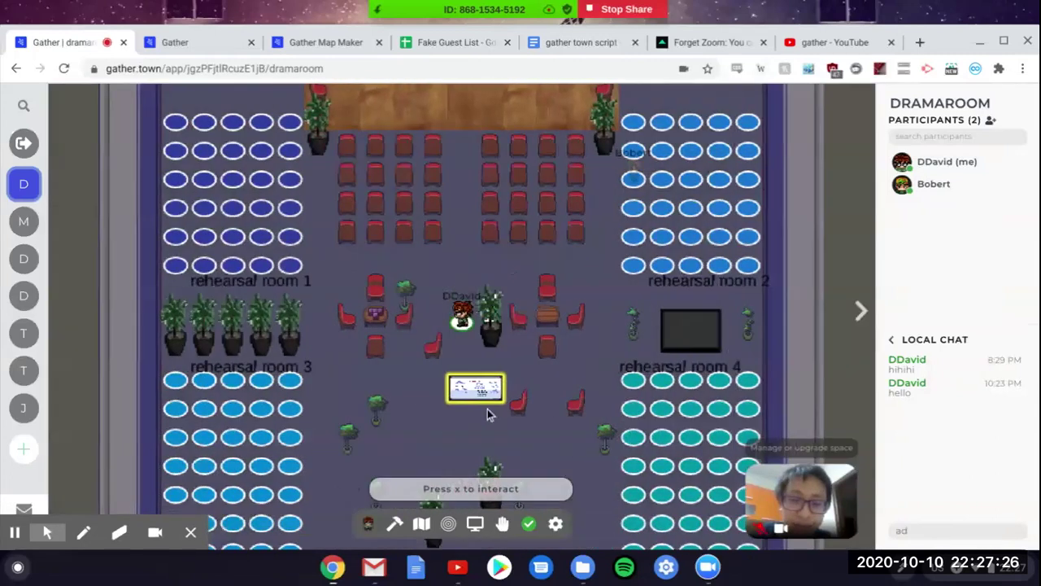
key("Down")
key("Left")
key("Right")
key("Right")
key("x")
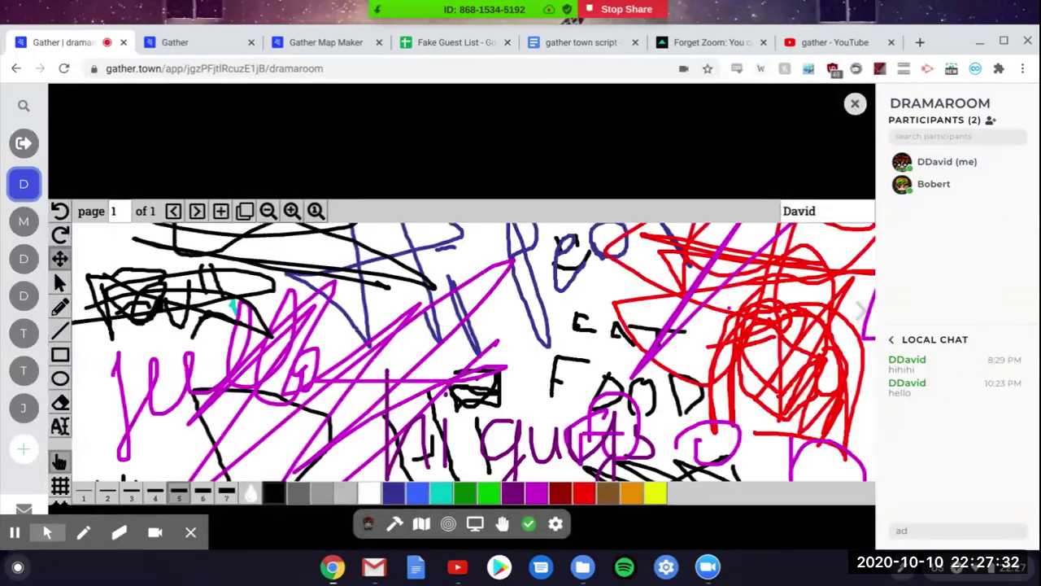
left_click(855, 103)
Step: Walk the avatar down past the whiteboard onto the ZOOM spot
key("Left")
key("Left")
key("Left")
key("Left")
key("Up")
key("Up")
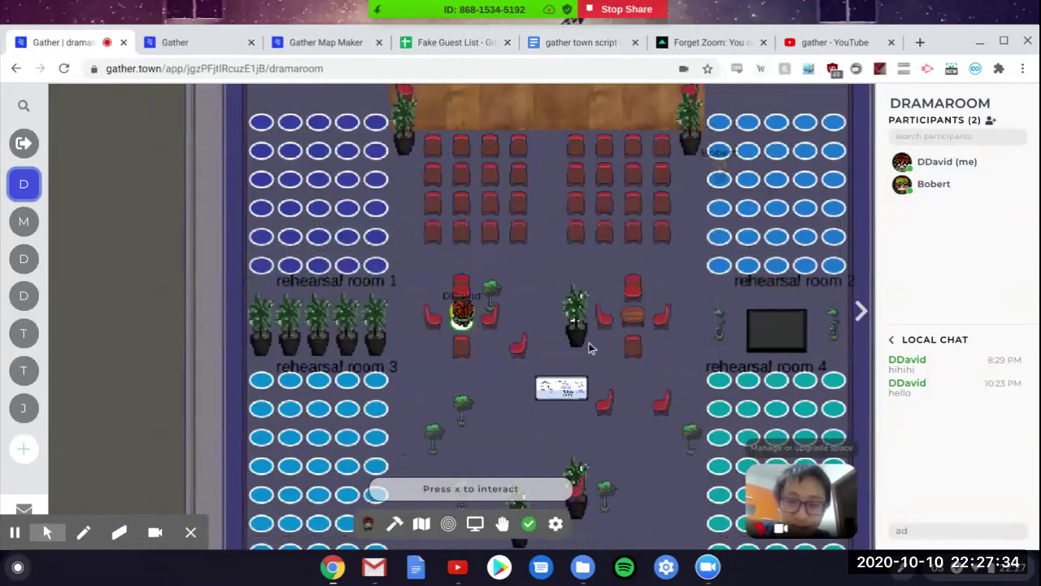
key("Down")
key("Down")
key("Down")
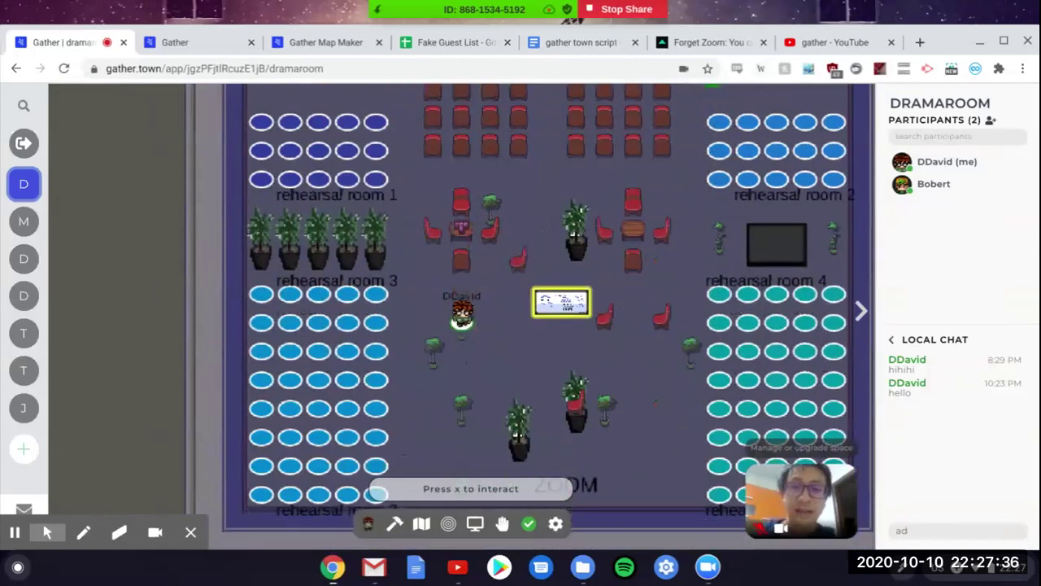
key("Down")
key("Down")
key("Down")
key("Up")
key("Up")
key("Right")
key("Right")
key("Right")
key("Down")
key("Down")
key("Down")
key("Down")
key("Down")
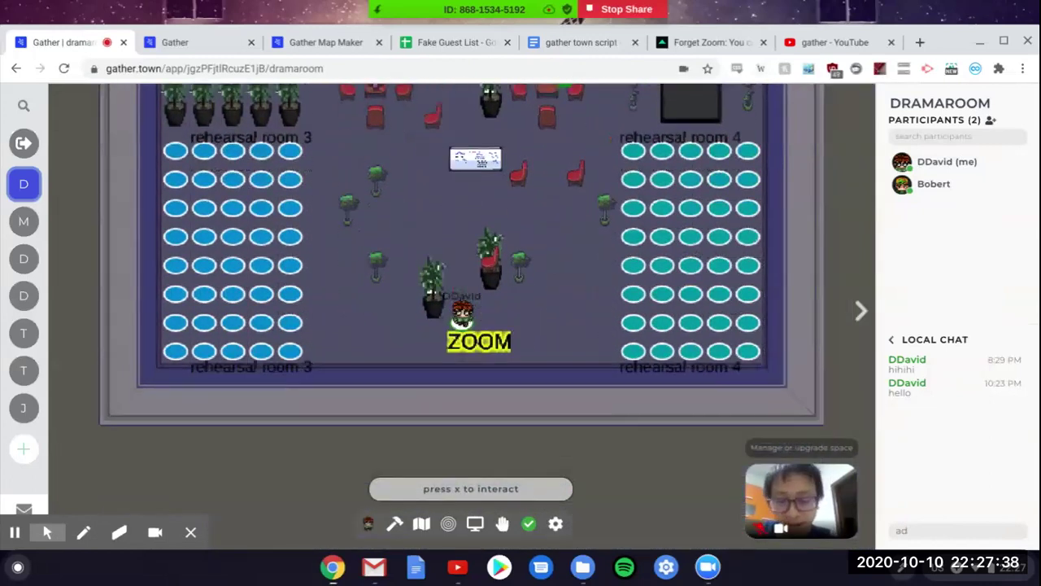
Step: Open and close the ZOOM spot's external meeting link, then move around the ZOOM area
key("x")
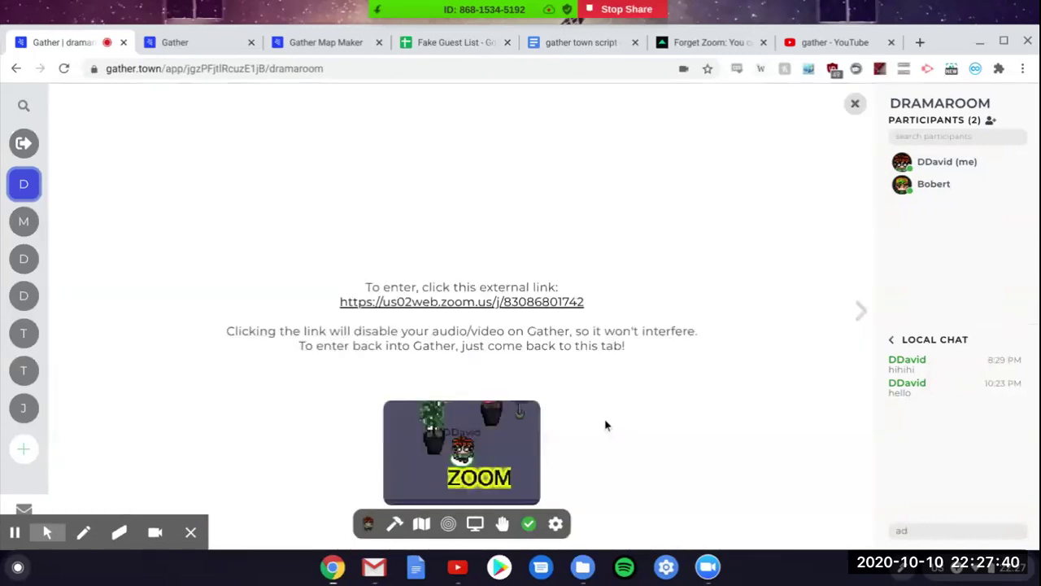
left_click(855, 107)
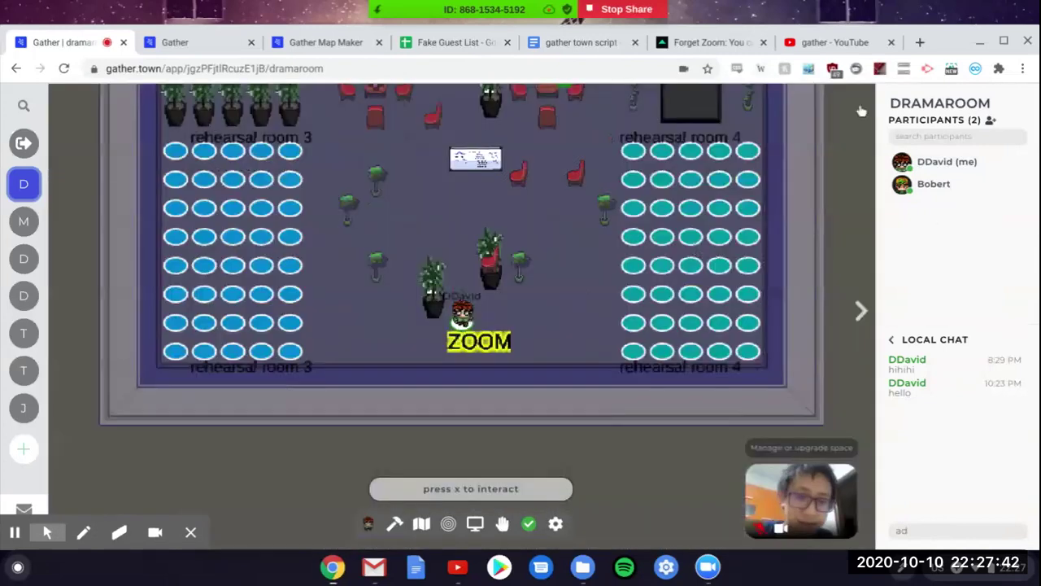
key("Right")
key("Right")
key("Right")
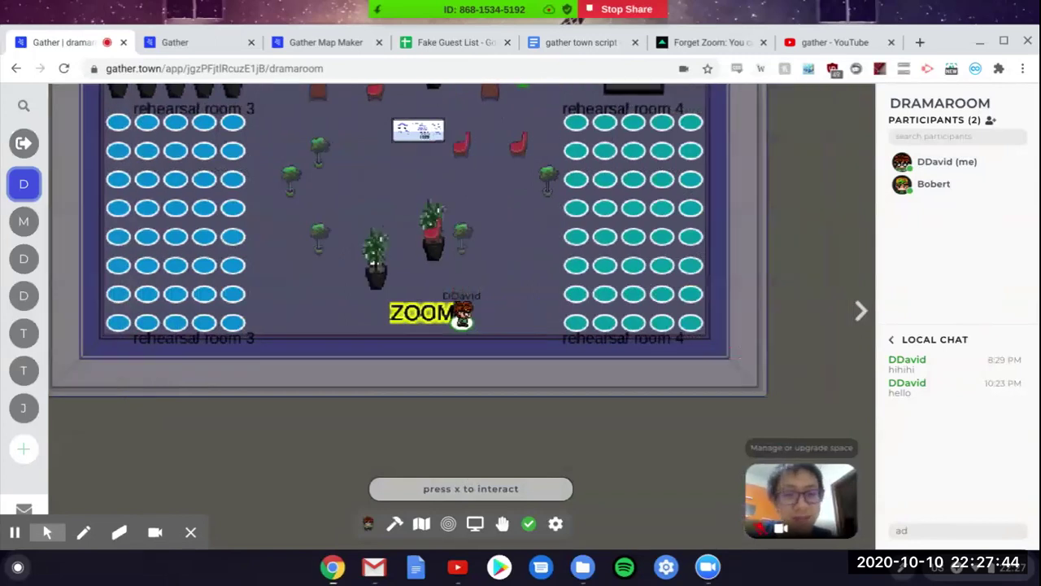
key("Up")
key("Left")
key("Left")
key("Up")
key("Down")
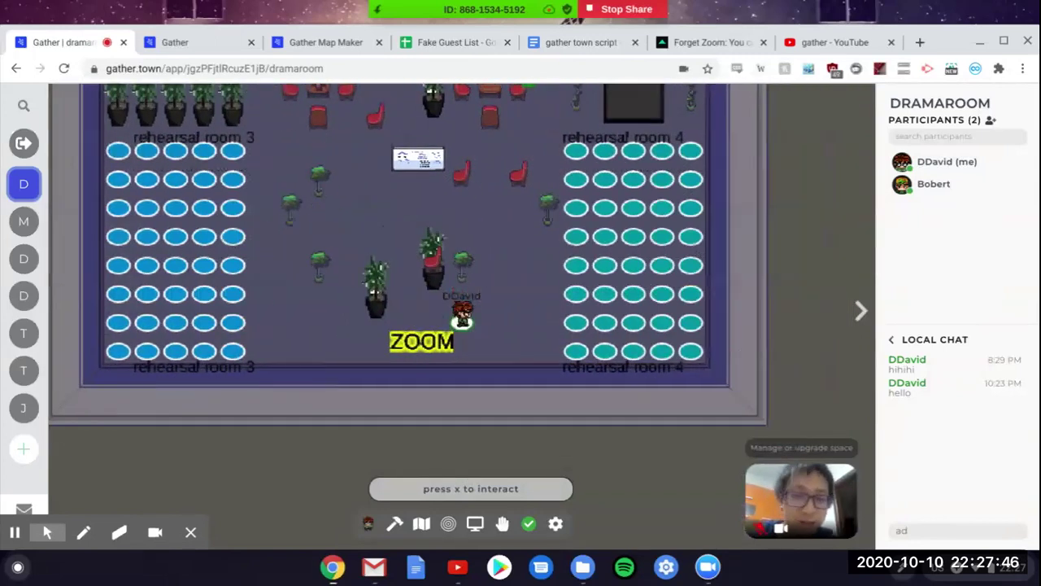
Step: Walk the avatar past the plants and red chairs up to just below the whiteboard
key("Up")
key("Up")
key("Up")
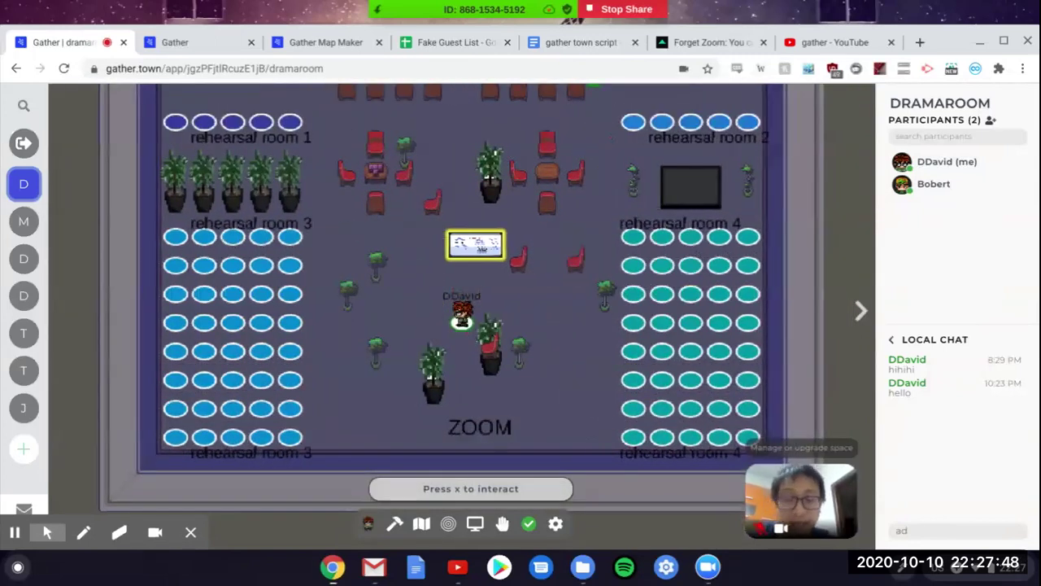
key("Right")
key("Right")
key("Right")
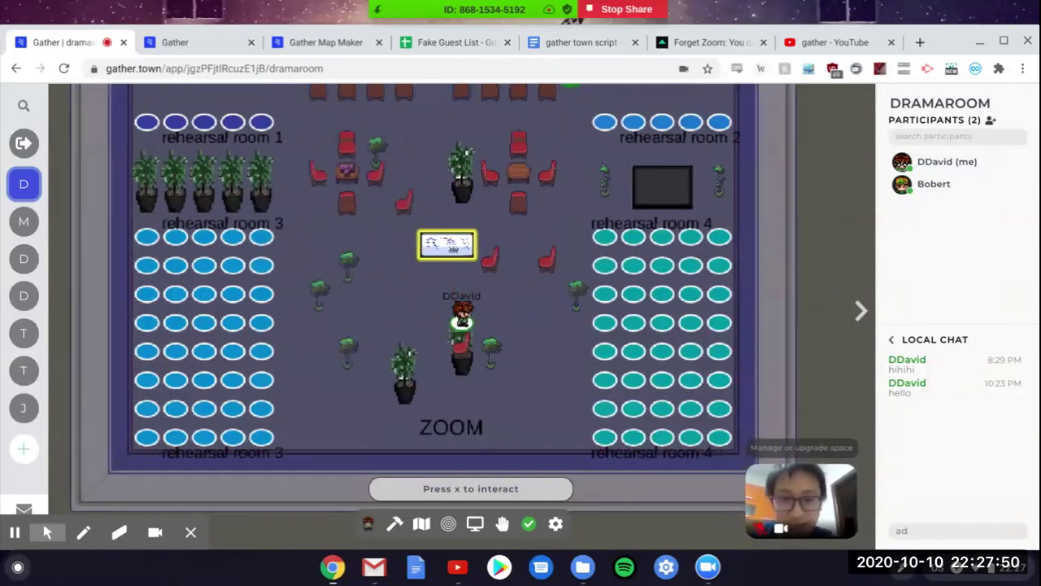
key("Up")
key("Right")
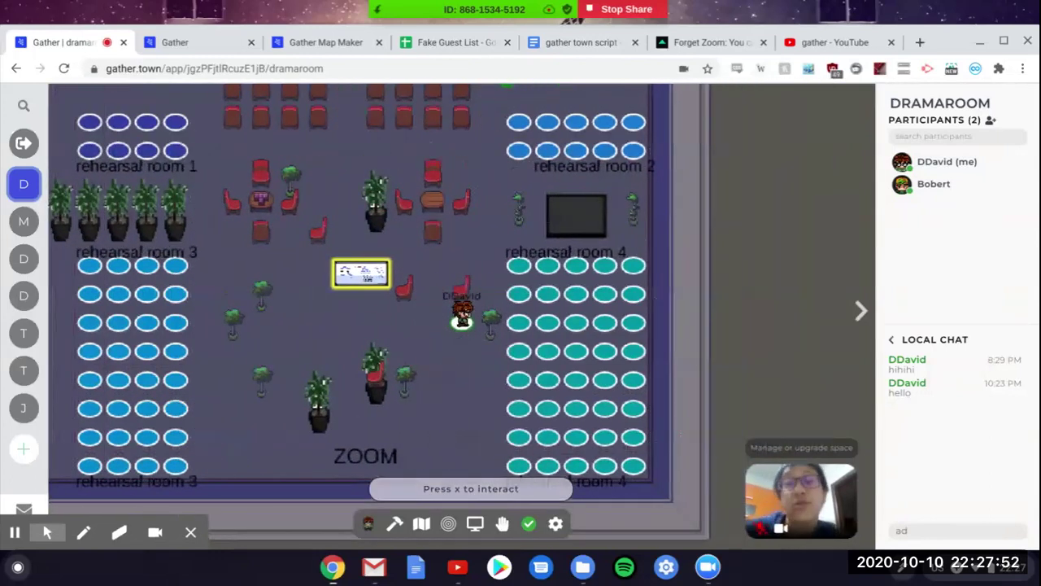
key("Right")
key("Down")
key("Left")
key("Left")
key("Left")
key("Left")
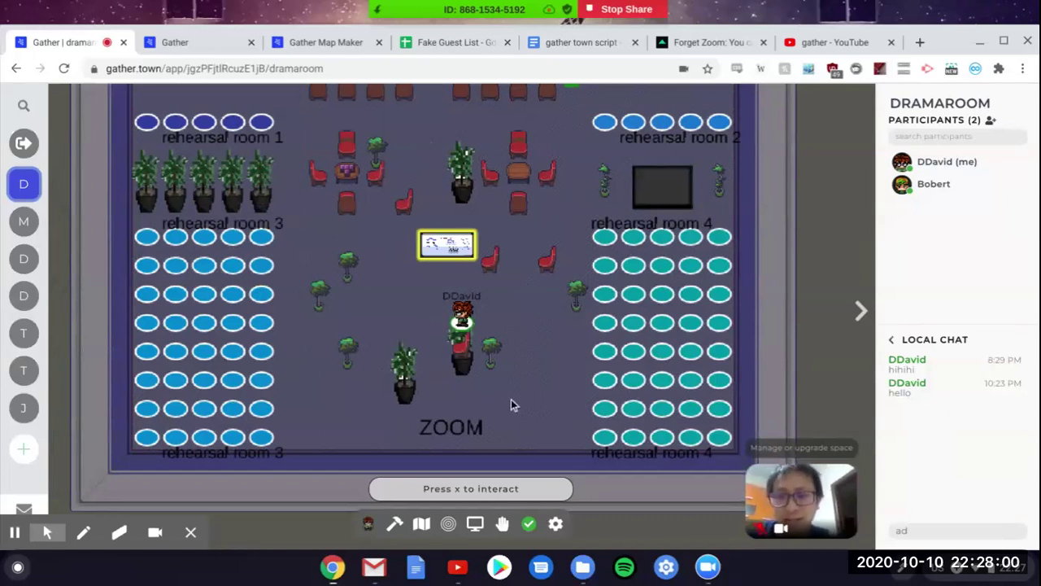
key("Up")
key("Up")
key("Up")
key("Left")
key("Left")
key("Left")
key("Left")
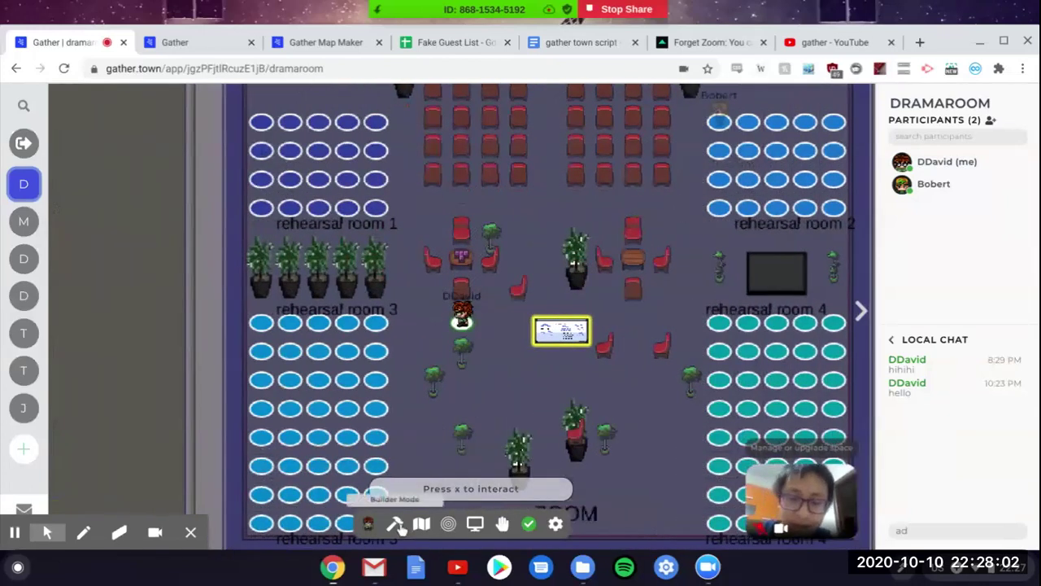
key("Down")
key("Down")
key("Down")
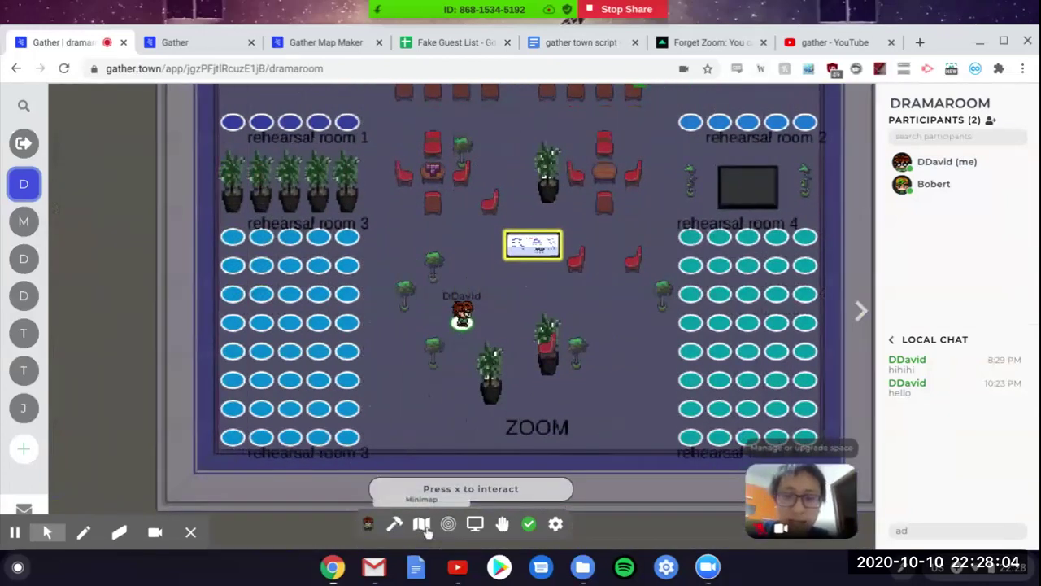
left_click(421, 524)
key("Up")
key("Up")
key("Up")
key("Right")
key("Right")
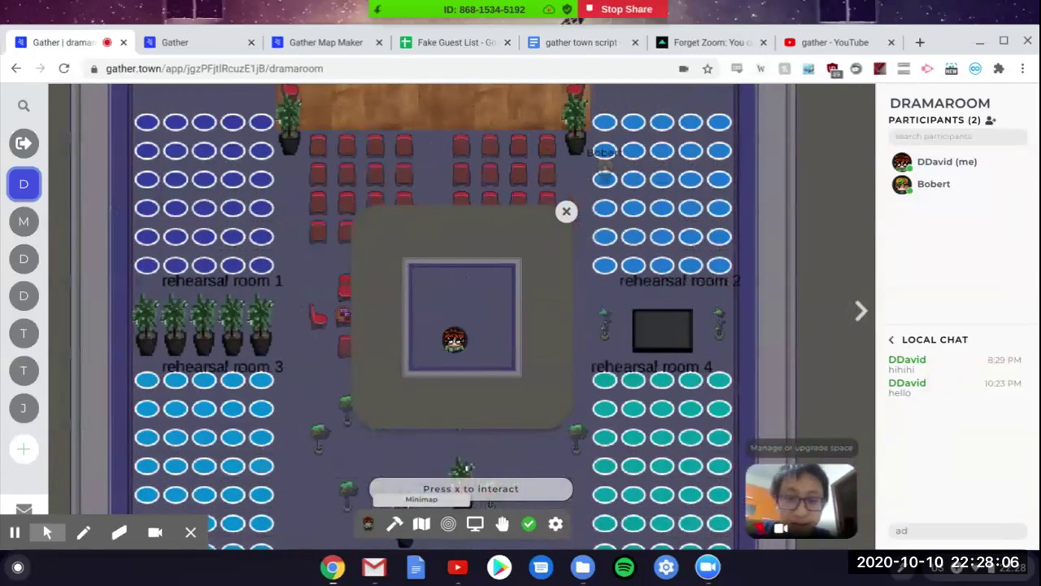
key("Up")
key("Up")
key("Up")
key("Down")
key("Down")
key("Down")
key("Down")
key("Down")
key("Down")
key("Down")
key("Down")
key("Down")
key("Left")
key("Left")
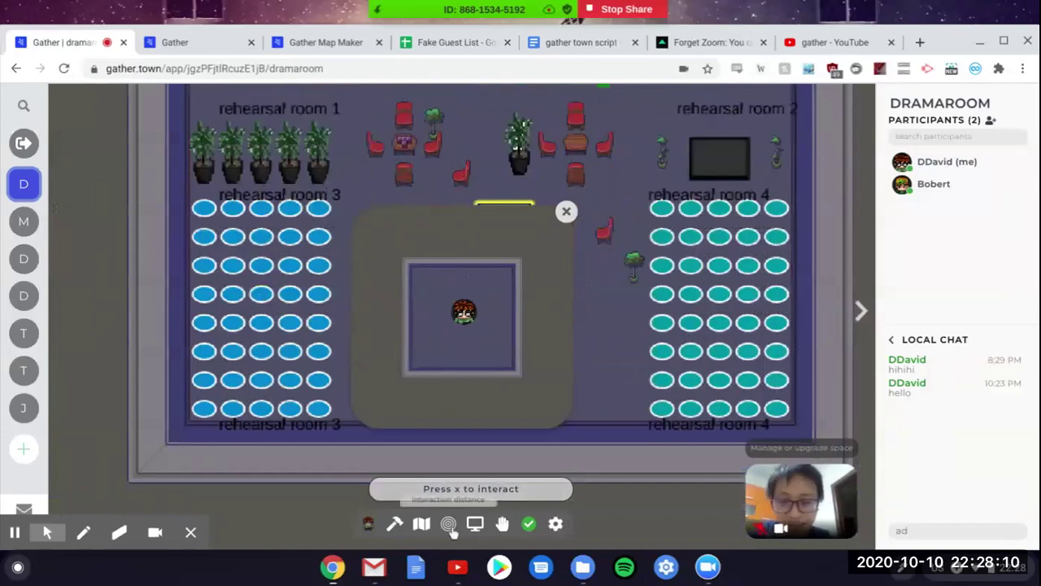
key("Down")
key("Down")
key("Left")
left_click(565, 213)
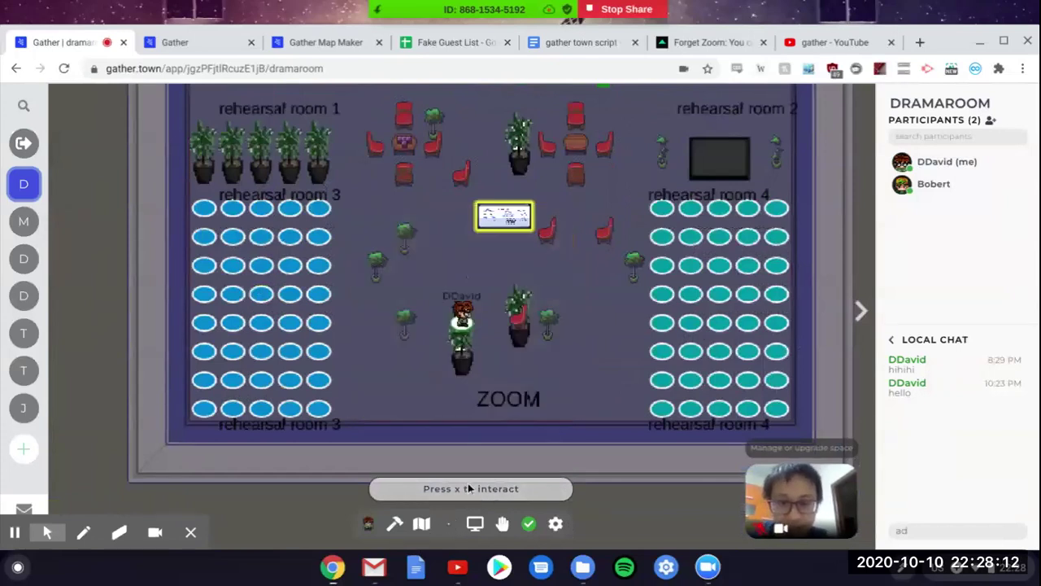
key("Left")
key("Left")
key("Up")
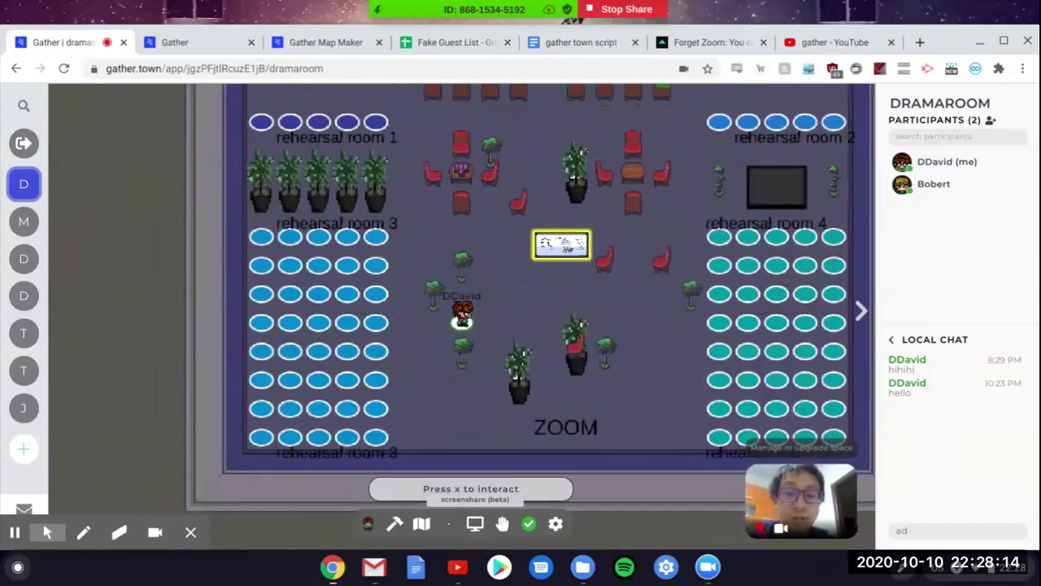
left_click(475, 527)
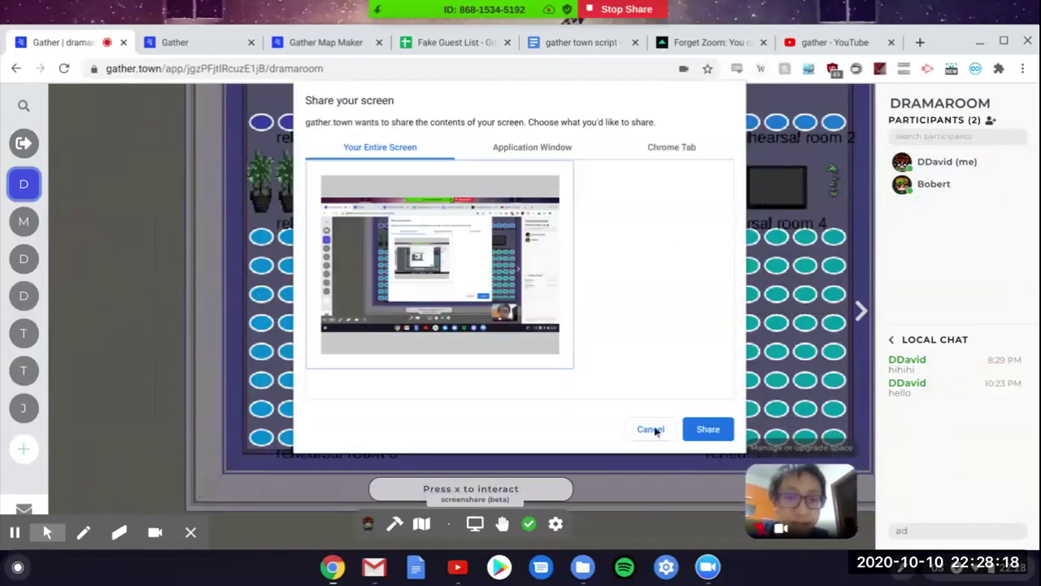
left_click(651, 428)
key("Up")
key("Up")
key("Up")
key("Up")
key("Up")
key("Up")
key("Up")
key("Up")
key("Up")
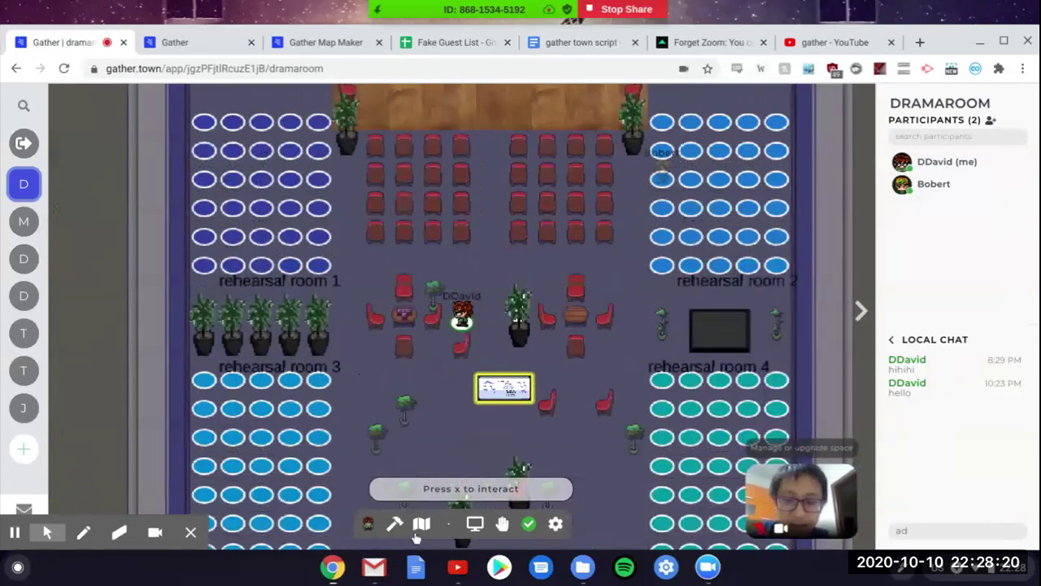
key("Left")
key("Left")
key("Left")
key("Right")
key("Right")
key("Right")
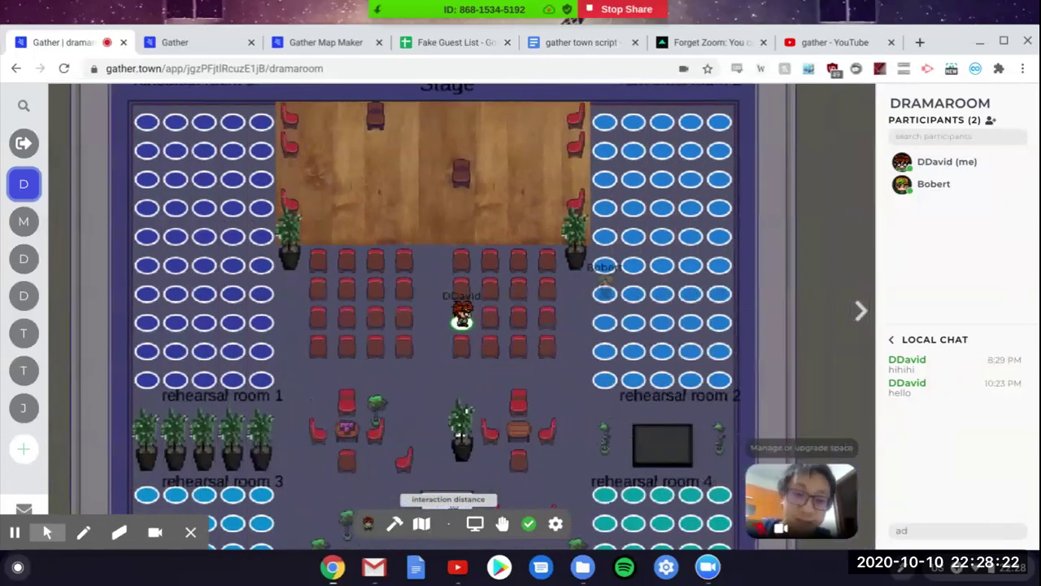
key("Down")
key("Down")
key("Down")
key("Down")
key("Down")
key("Down")
key("Down")
key("Down")
key("Down")
key("Down")
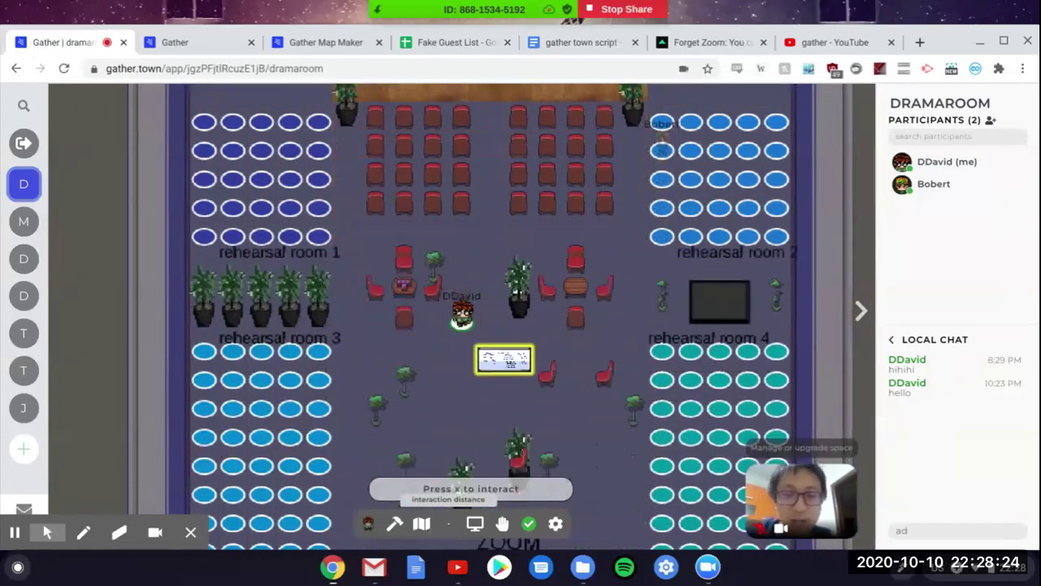
Step: Raise your hand while walking the avatar down past the whiteboard
key("Left")
key("Left")
left_click(502, 527)
key("Up")
key("Up")
key("Up")
key("Up")
key("Up")
key("Up")
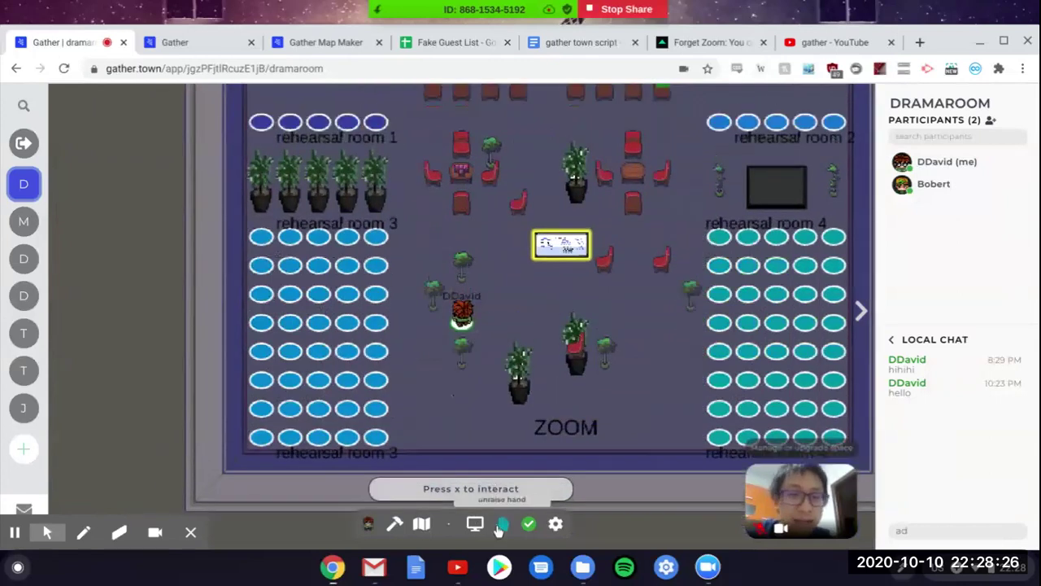
key("Right")
key("Right")
key("Down")
key("Down")
key("Down")
key("Down")
key("Down")
key("Down")
key("Down")
key("Left")
Step: Switch your availability status to the red Busy option
left_click(525, 527)
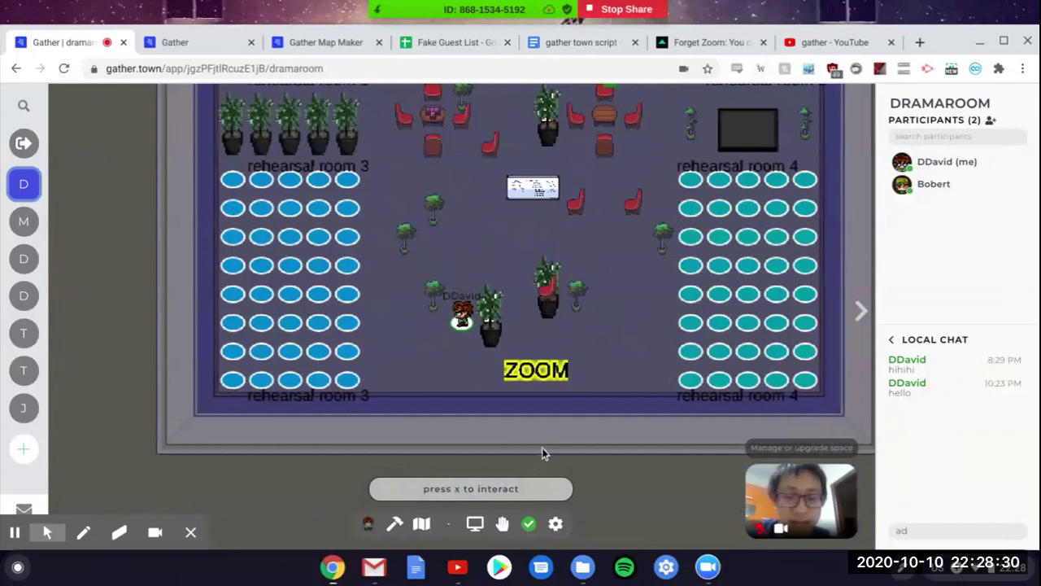
key("Up")
key("Up")
key("Up")
key("Up")
key("Up")
key("Up")
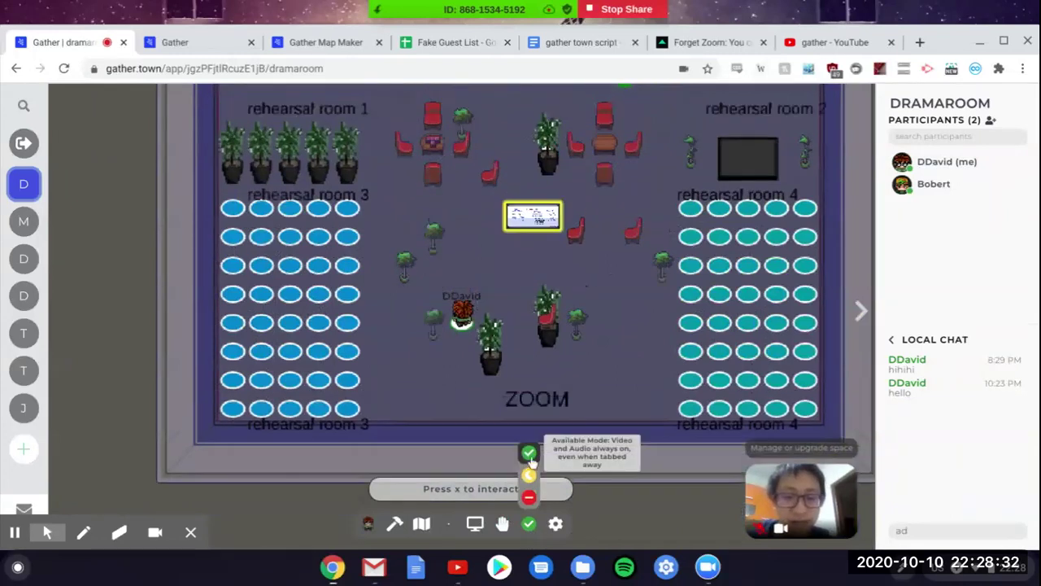
key("Right")
key("Up")
key("Up")
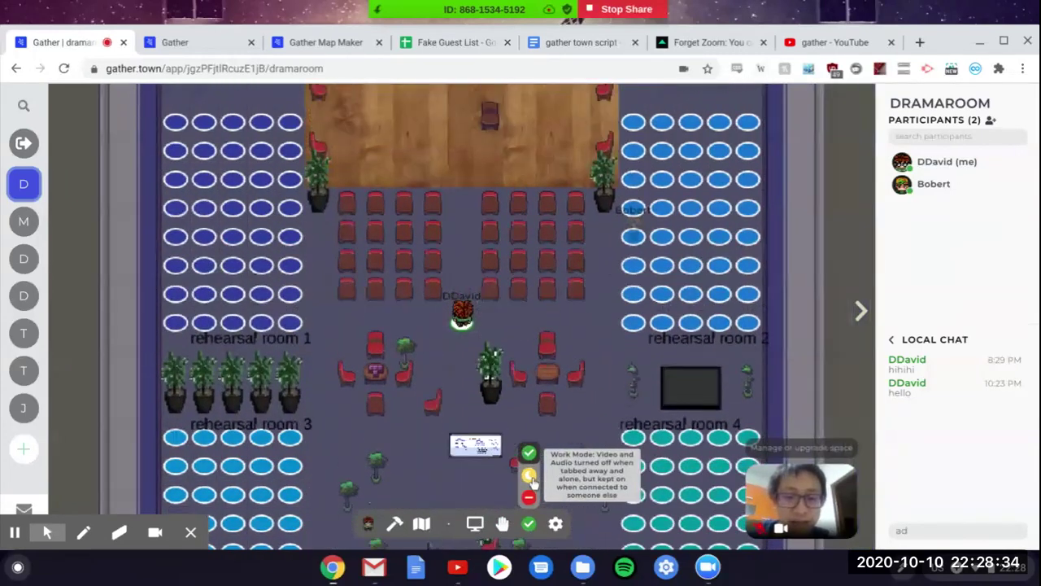
key("Right")
key("Right")
key("Right")
key("Left")
key("Left")
left_click(529, 498)
Step: Walk the avatar up into the audience seating below the stage
key("Down")
key("Down")
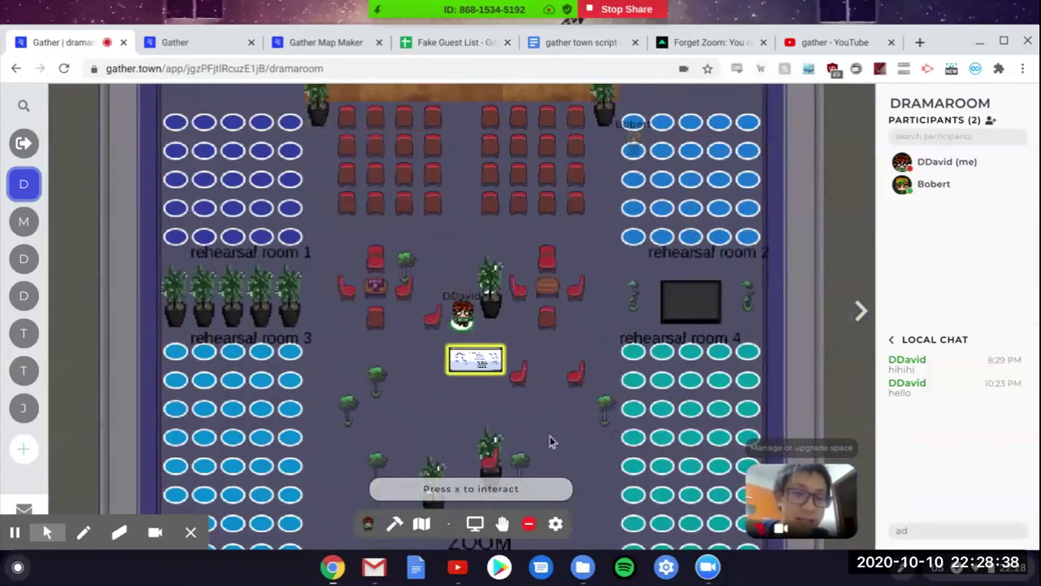
key("Down")
key("Down")
key("Left")
key("Left")
key("Left")
key("Up")
key("Up")
key("Up")
key("Up")
key("Up")
key("Up")
key("Up")
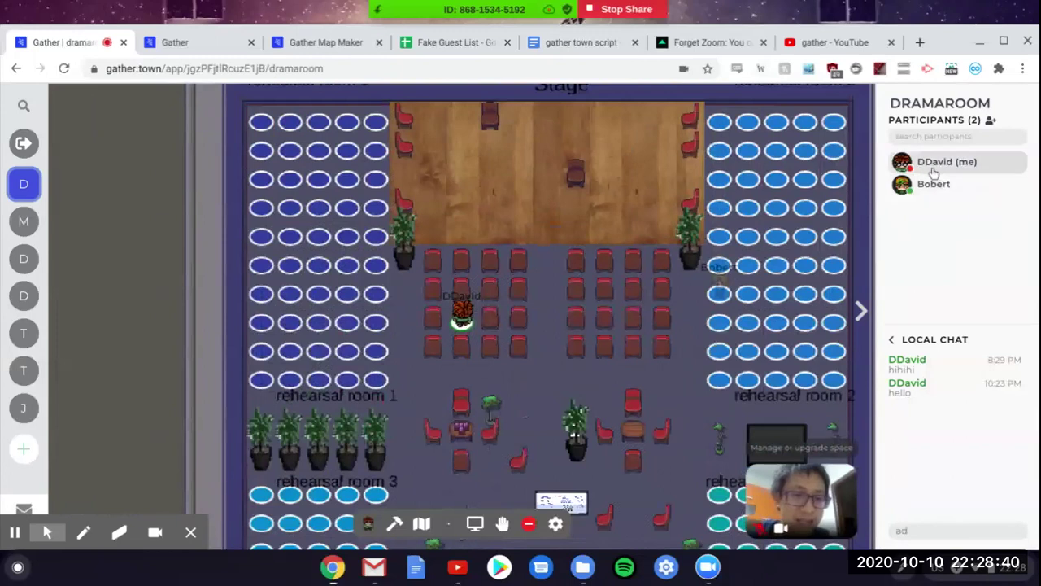
key("Right")
key("Right")
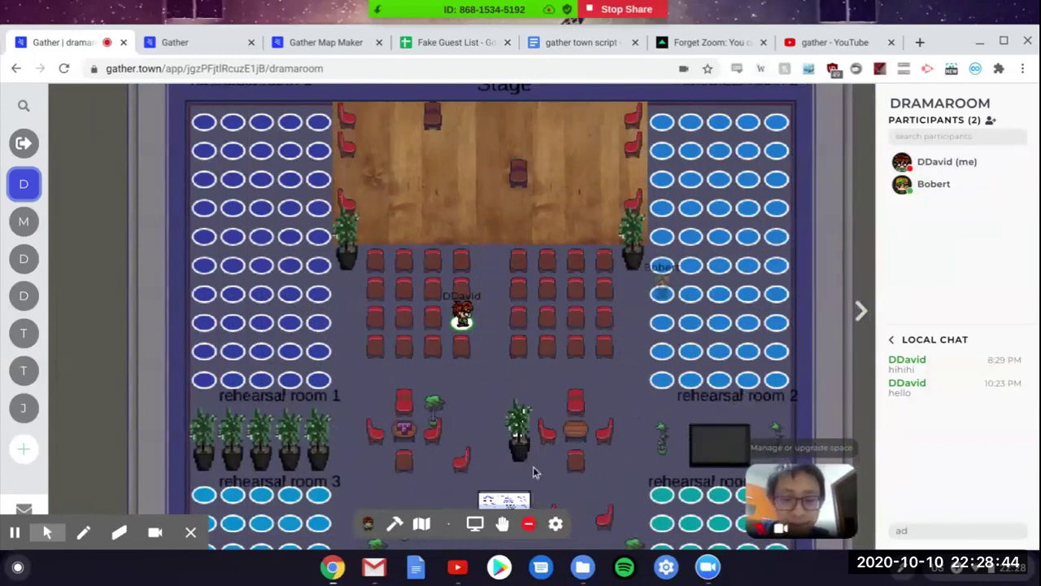
mouse_move(526, 525)
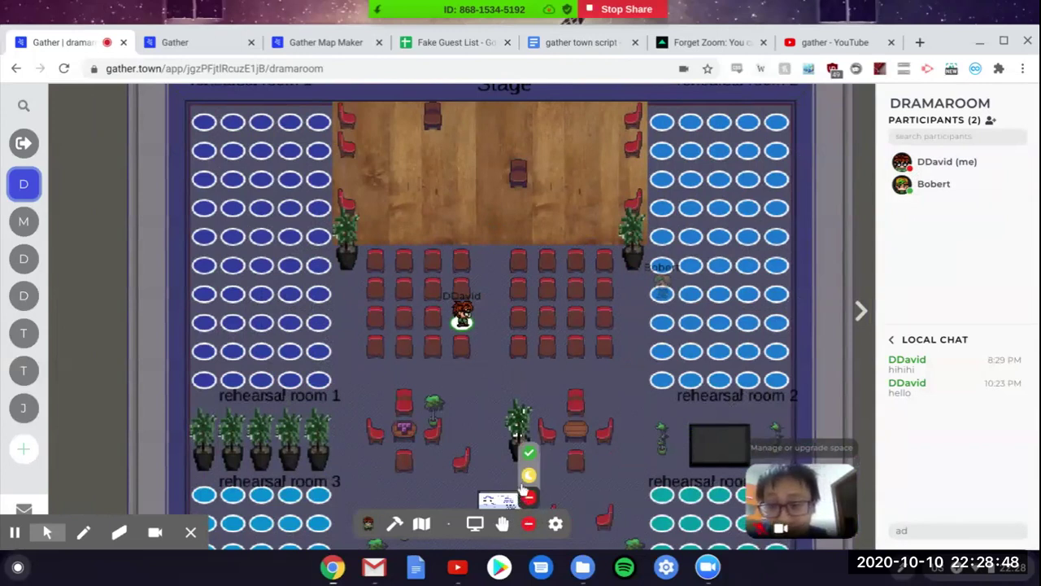
Step: Set your status back to available and walk the avatar into the aisle
left_click(529, 452)
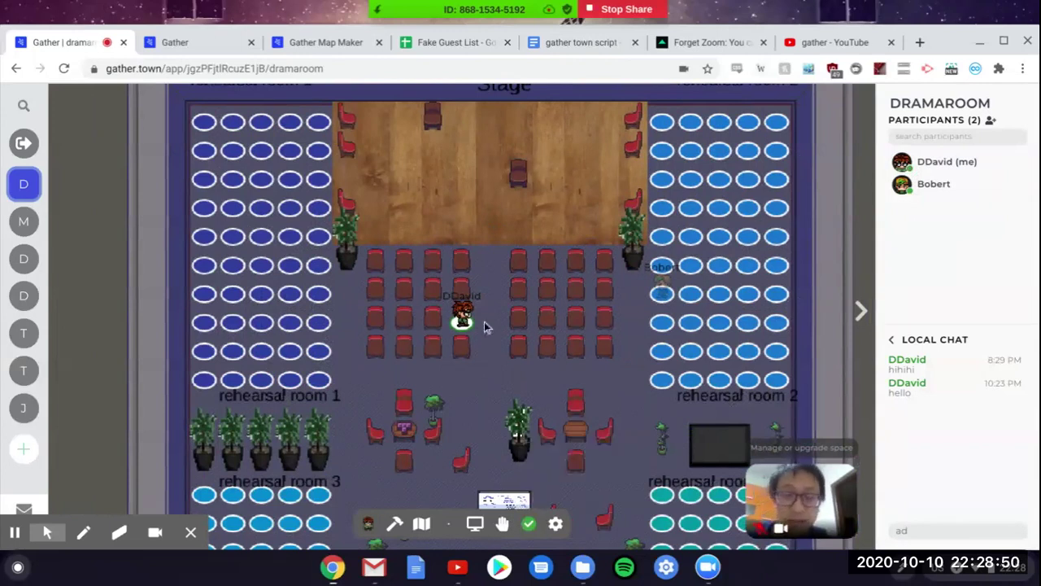
key("Up")
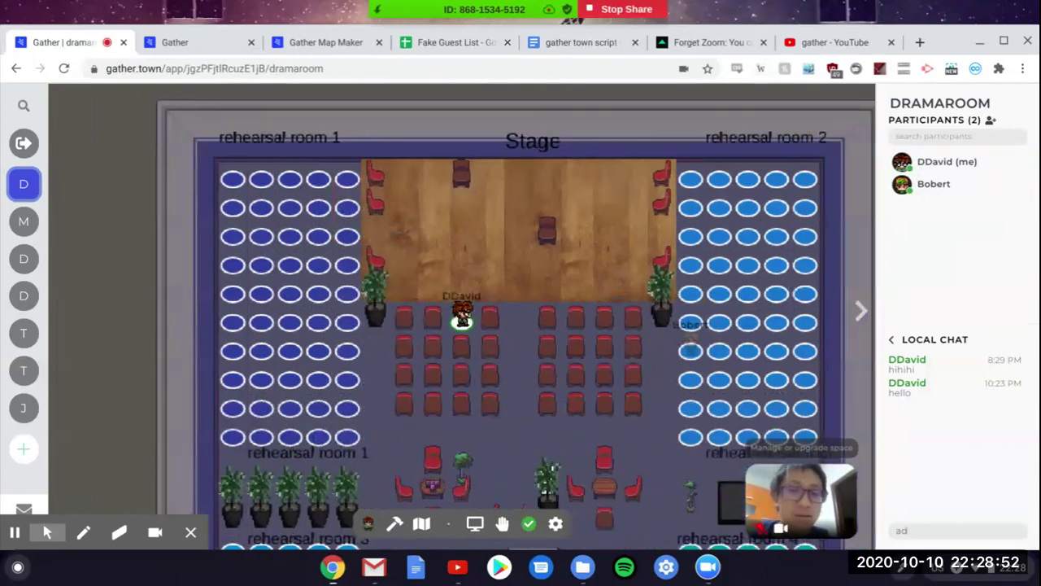
key("Right")
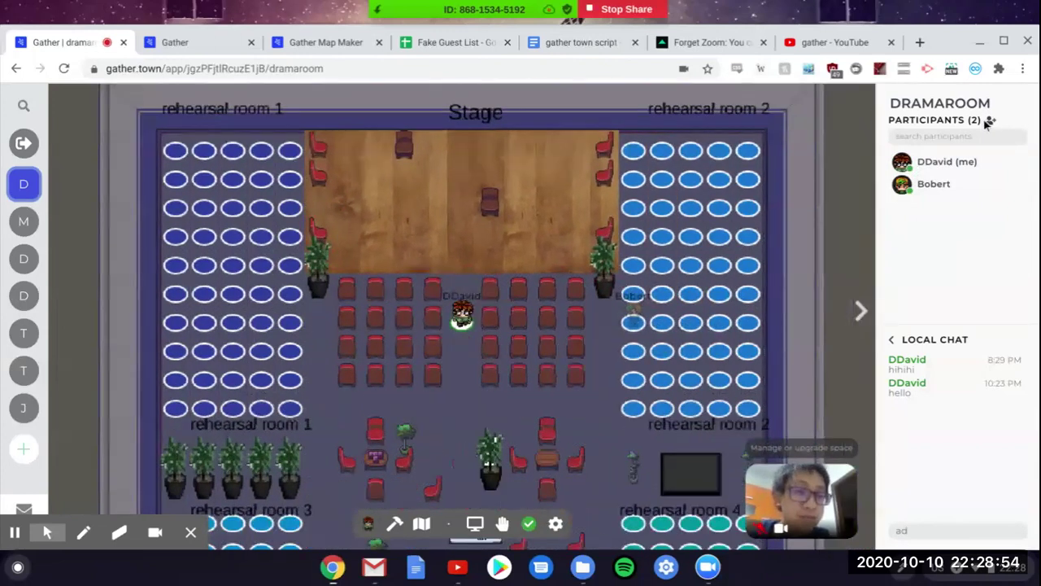
Step: Copy the space's invite link, then step the avatar back into the aisle
left_click(988, 122)
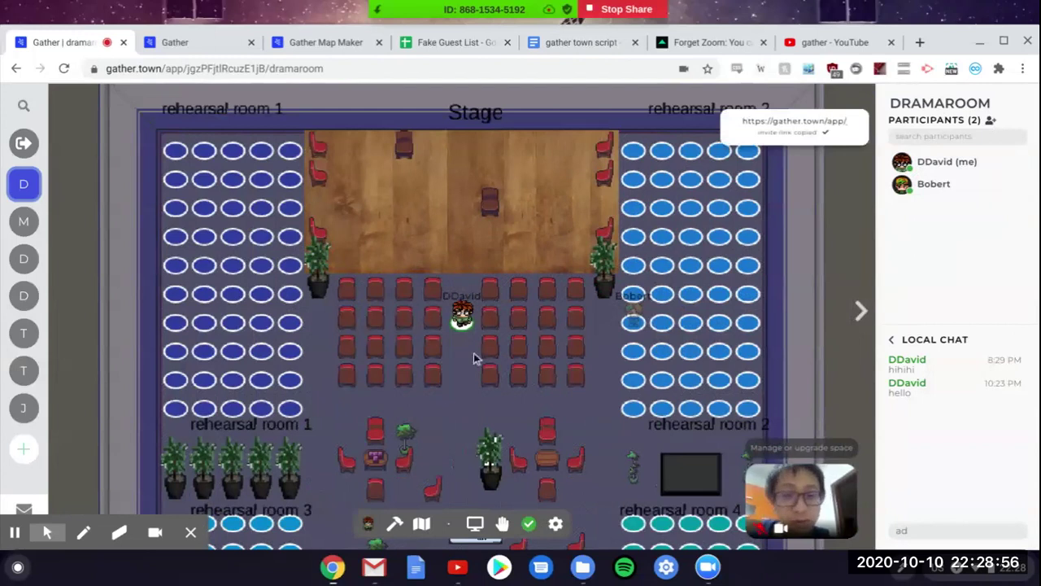
key("Left")
key("Left")
key("Down")
key("Up")
key("Right")
key("Right")
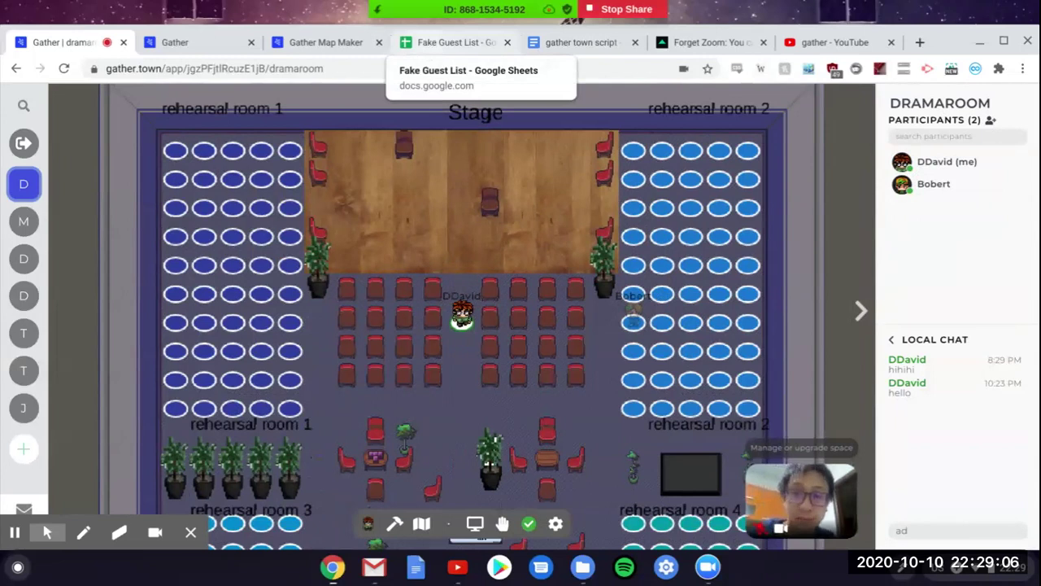
Step: In the Fake Guest List sheet, review the Email, Name and Title headers and the three guest rows
left_click(456, 43)
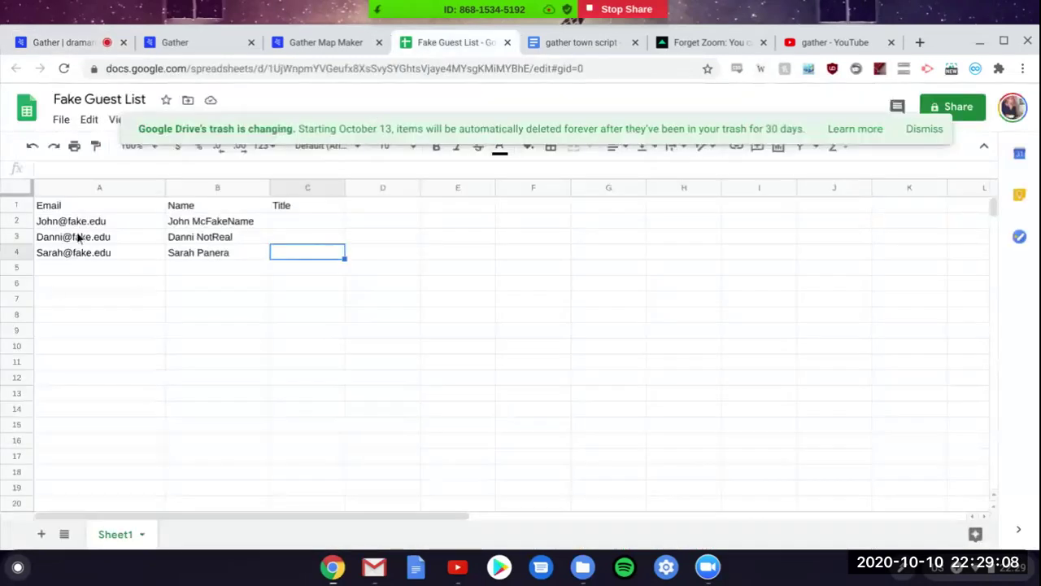
left_click(60, 210)
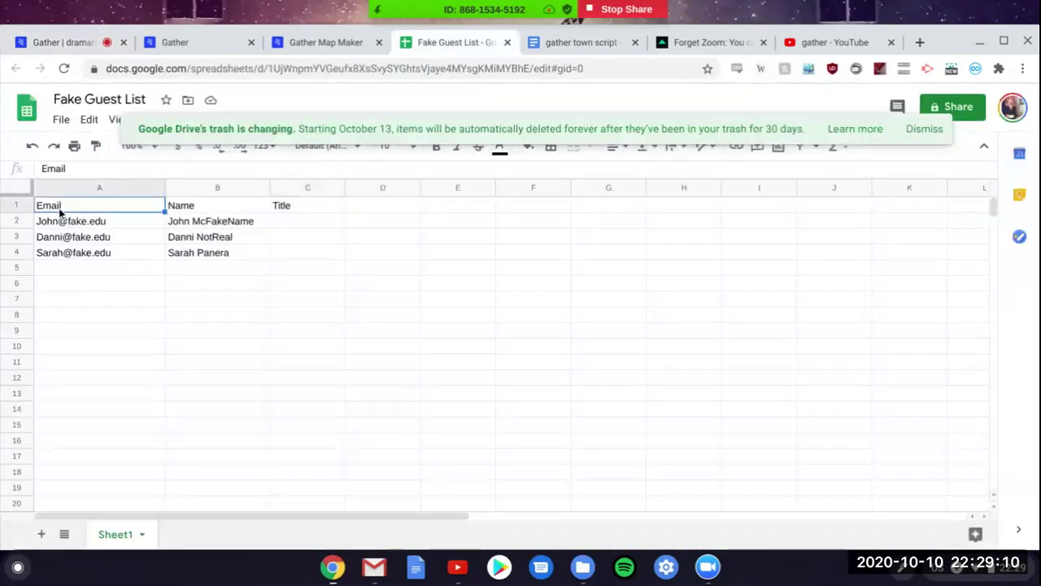
key("Right")
key("Right")
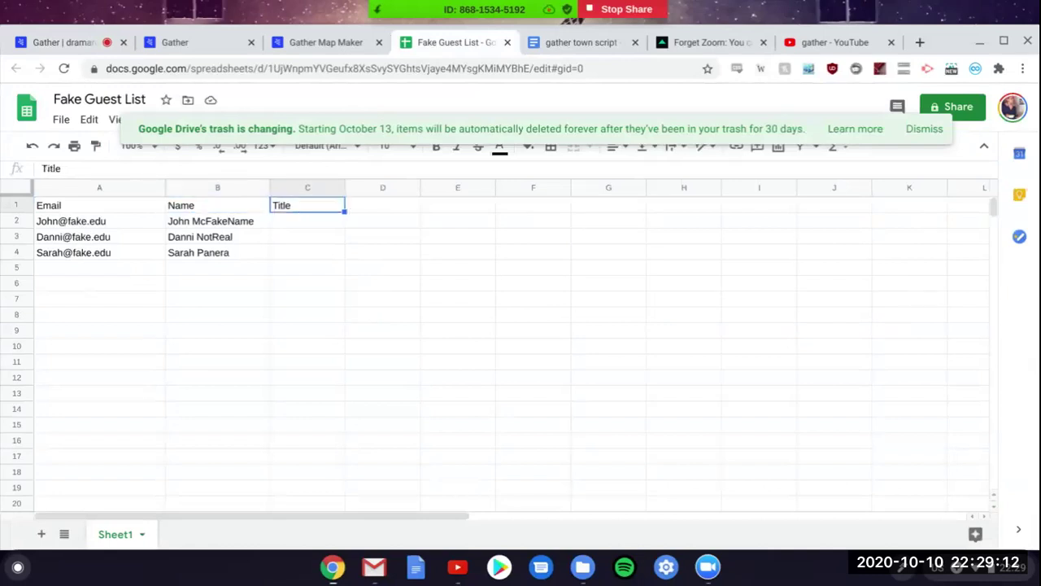
left_click(65, 224)
key("Down")
key("Down")
key("Down")
key("Down")
key("Up")
key("Up")
key("Up")
key("Up")
key("Down")
key("Down")
key("Down")
key("Down")
key("Up")
key("Up")
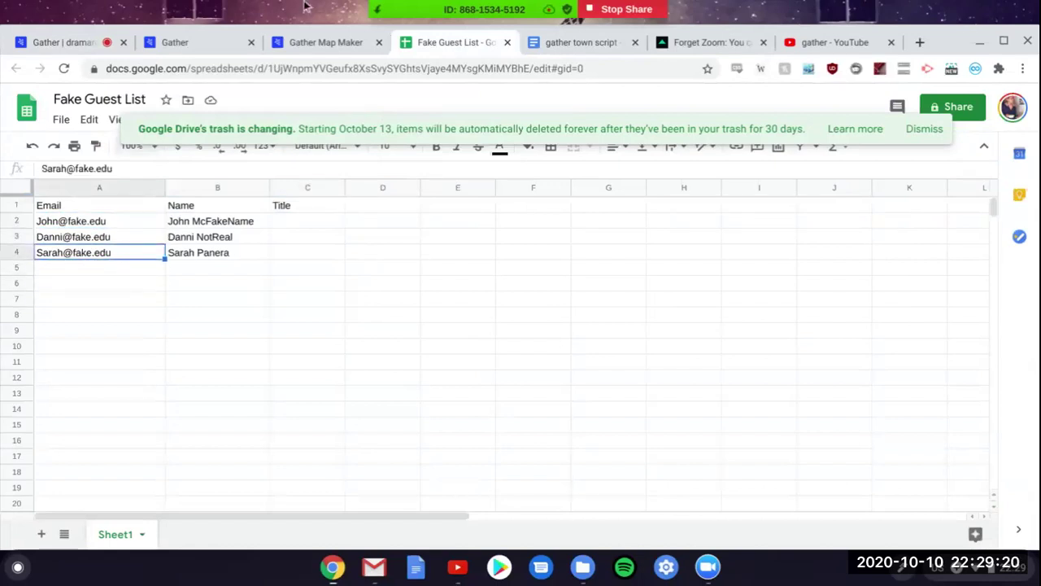
Step: Check the File > Download formats, then return to the dramaroom dashboard
left_click(62, 120)
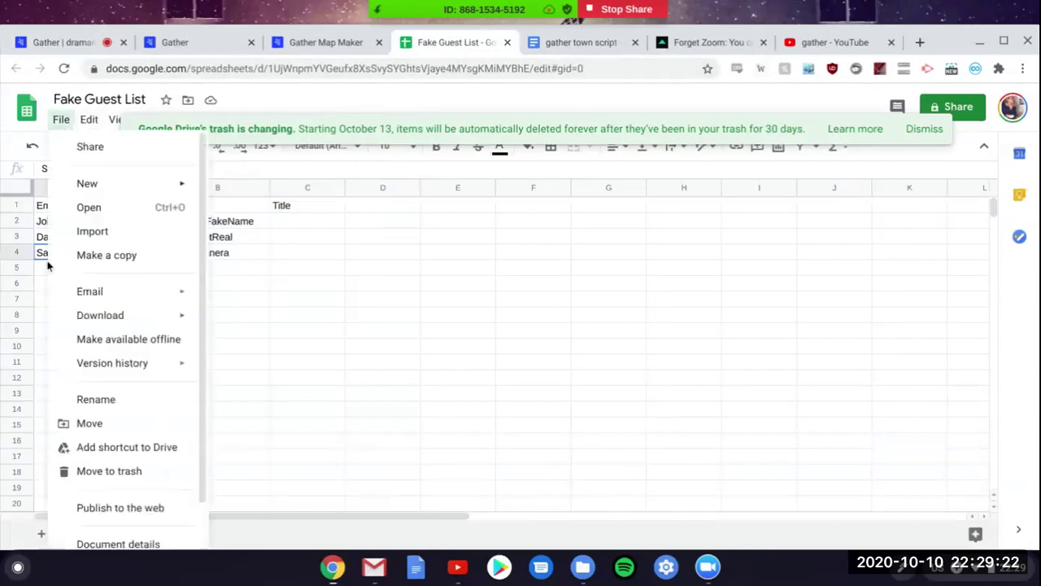
mouse_move(67, 316)
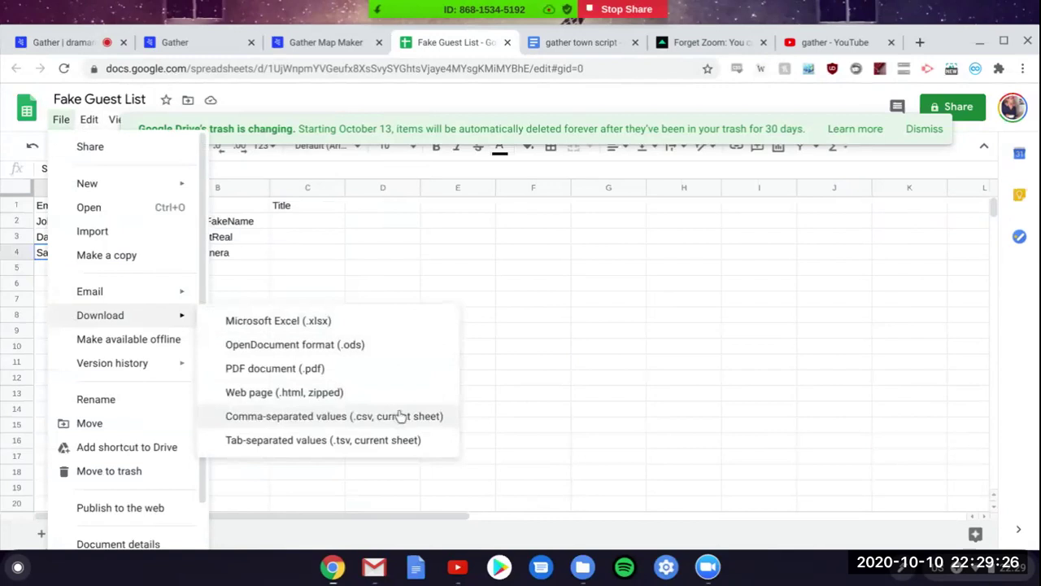
left_click(209, 43)
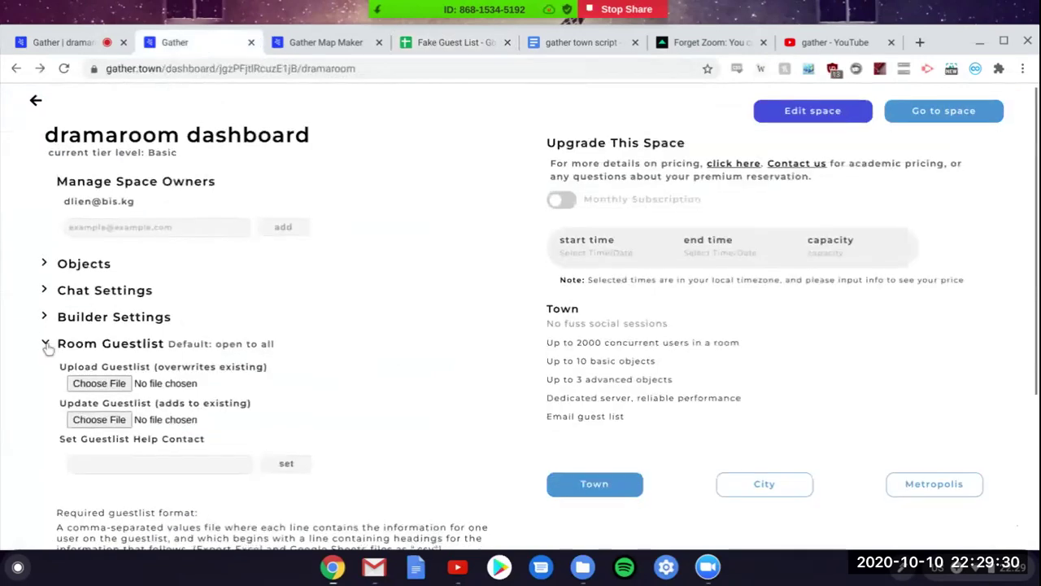
Step: Open the Upload Guestlist file picker and cancel without choosing a file
scroll(43, 345, "down", 1)
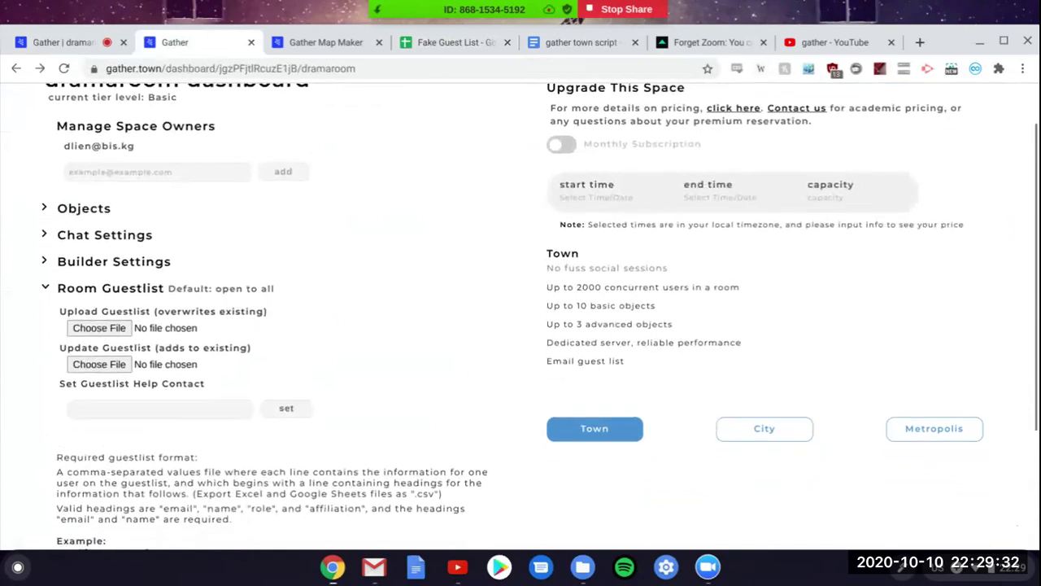
scroll(70, 343, "up", 1)
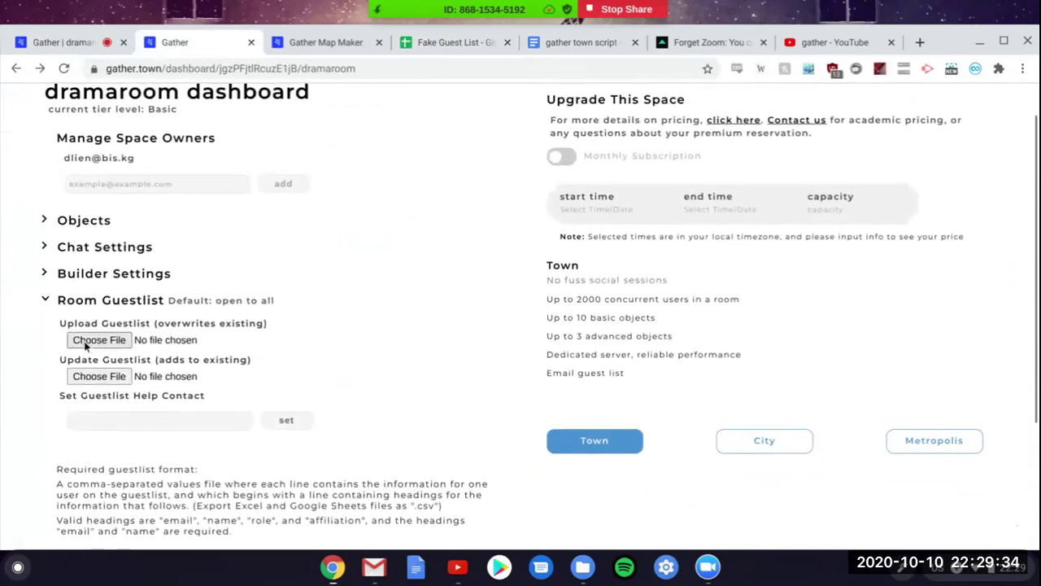
left_click(85, 346)
left_click(867, 92)
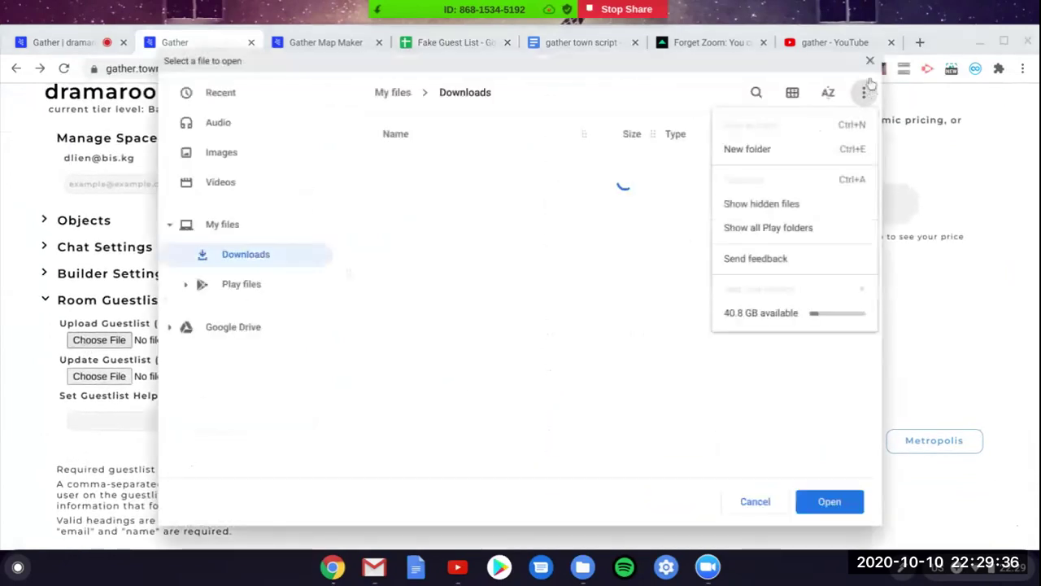
key("Escape")
key("Escape")
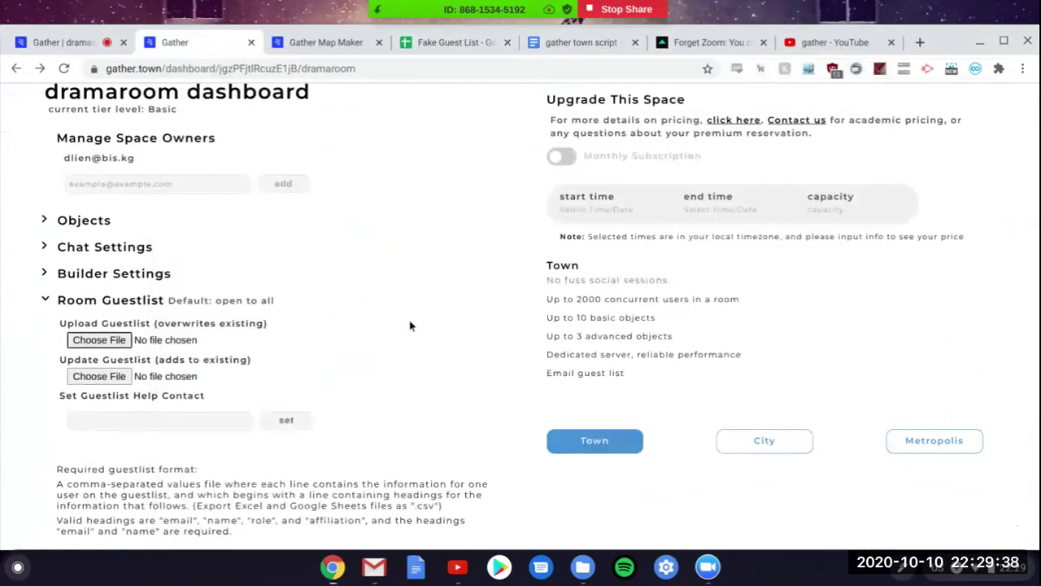
Step: Read through the guestlist format requirements on the dashboard
scroll(416, 325, "down", 3)
scroll(416, 325, "up", 3)
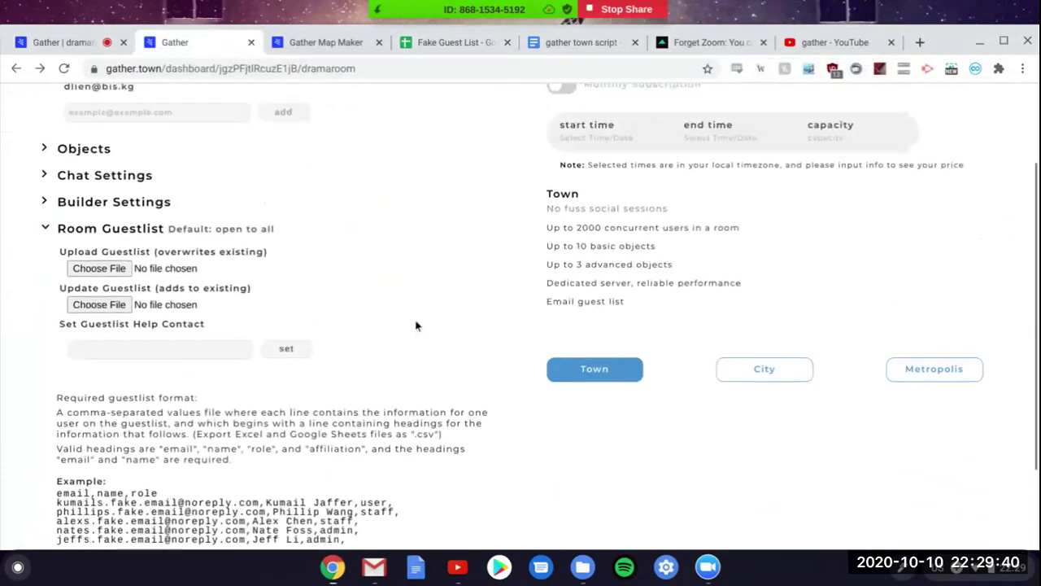
scroll(415, 325, "down", 3)
scroll(416, 326, "up", 3)
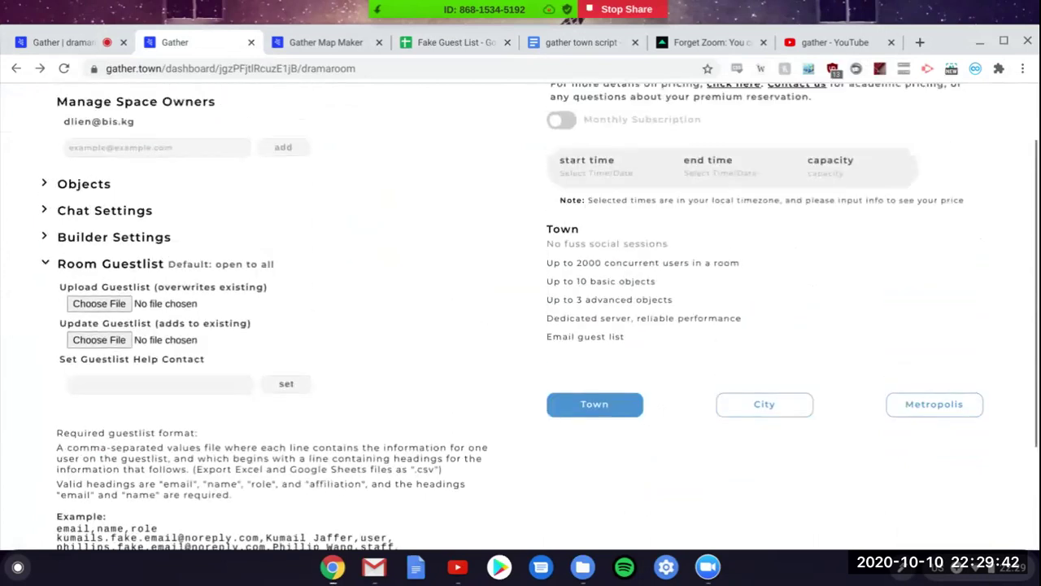
scroll(432, 269, "down", 1)
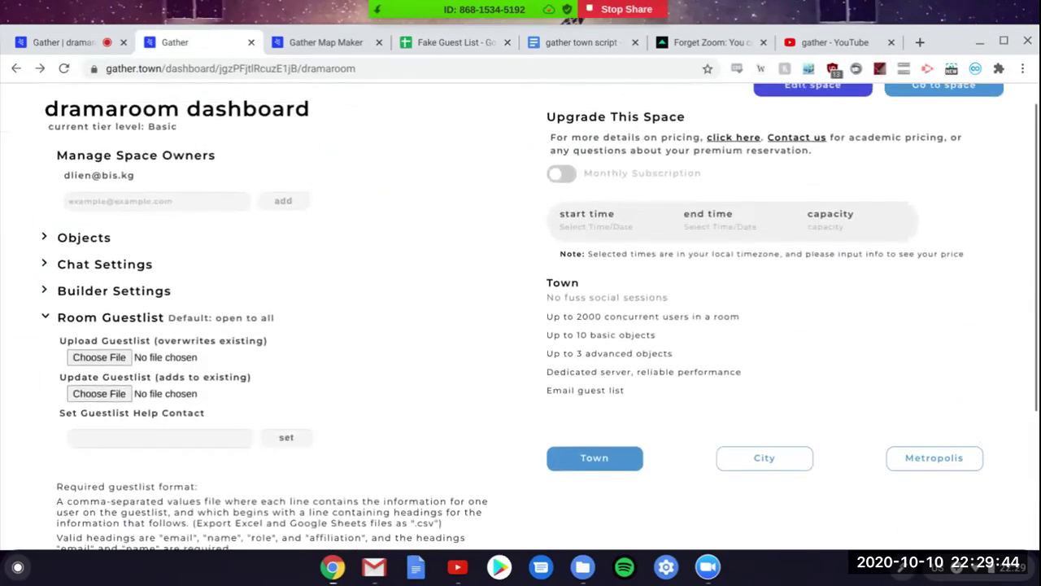
scroll(431, 269, "down", 3)
scroll(431, 268, "up", 4)
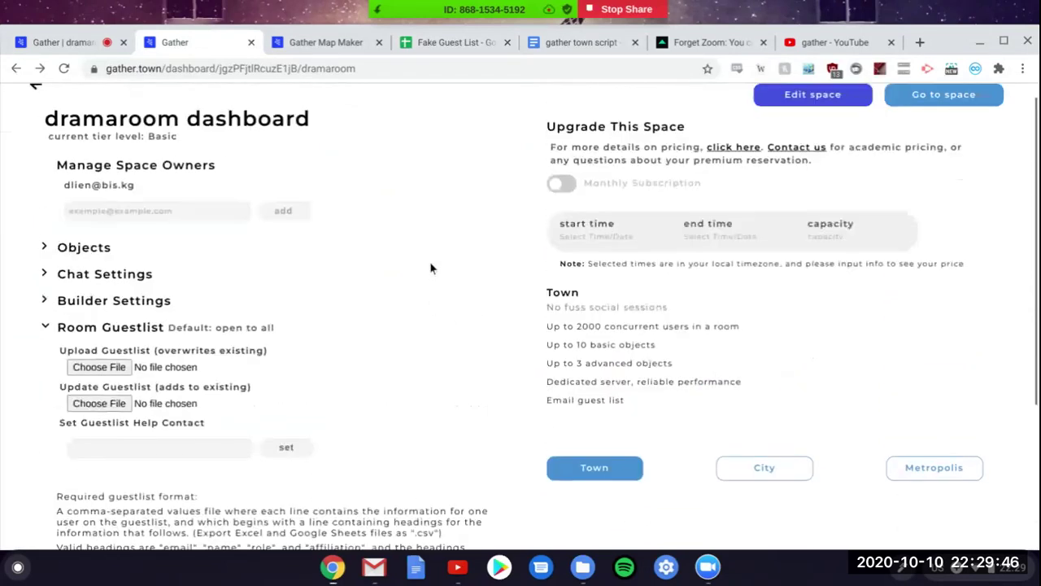
Step: Recheck the Fake Guest List sheet, then return to the dramaroom map and bring up Zoom's windows
left_click(446, 41)
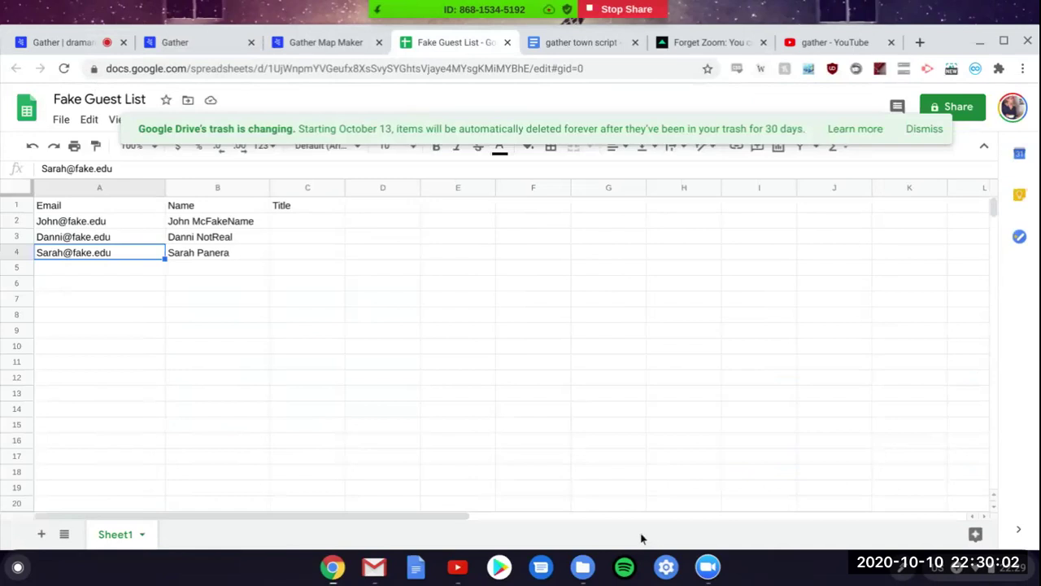
left_click(87, 48)
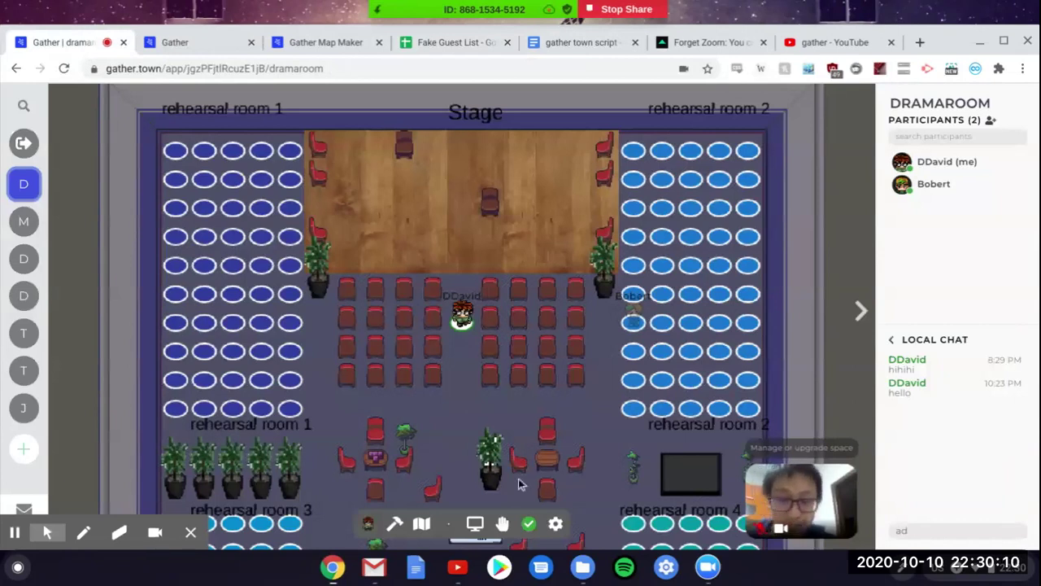
left_click(720, 577)
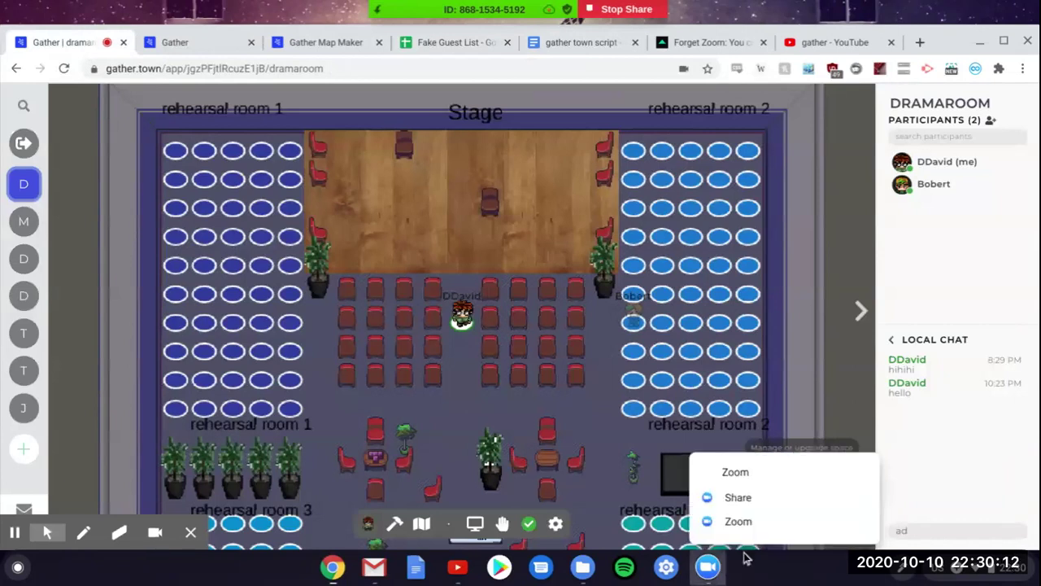
left_click(738, 521)
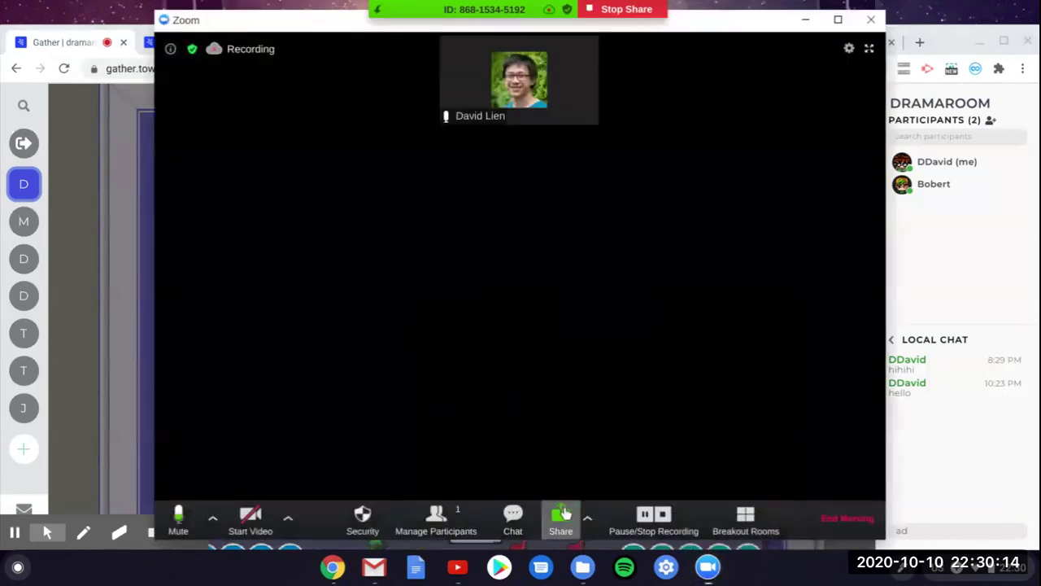
left_click(69, 51)
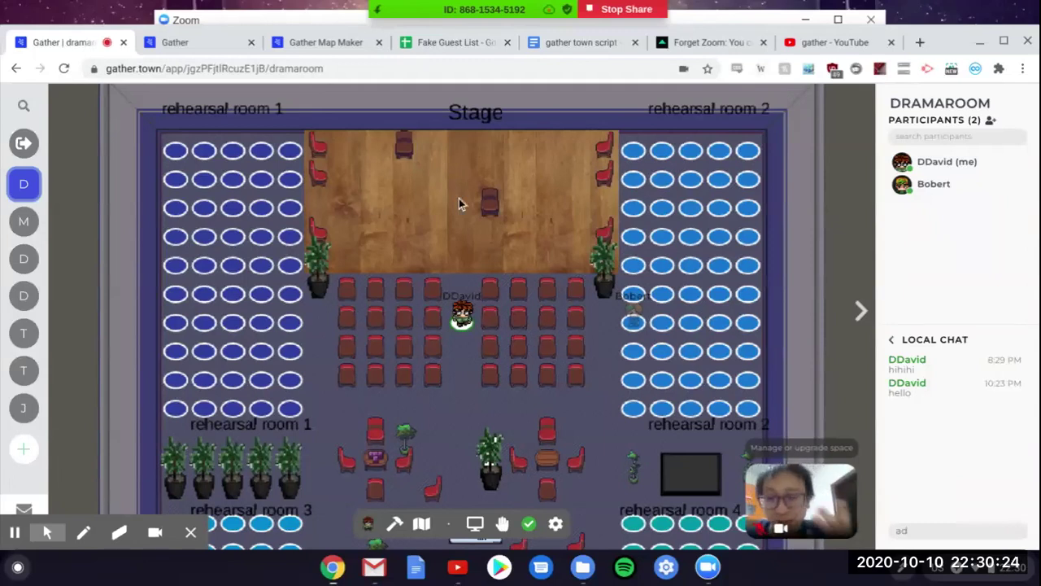
Step: Walk the avatar among the audience chairs, two rows toward the stage and onto a chair
key("Down")
key("Down")
key("Left")
key("Up")
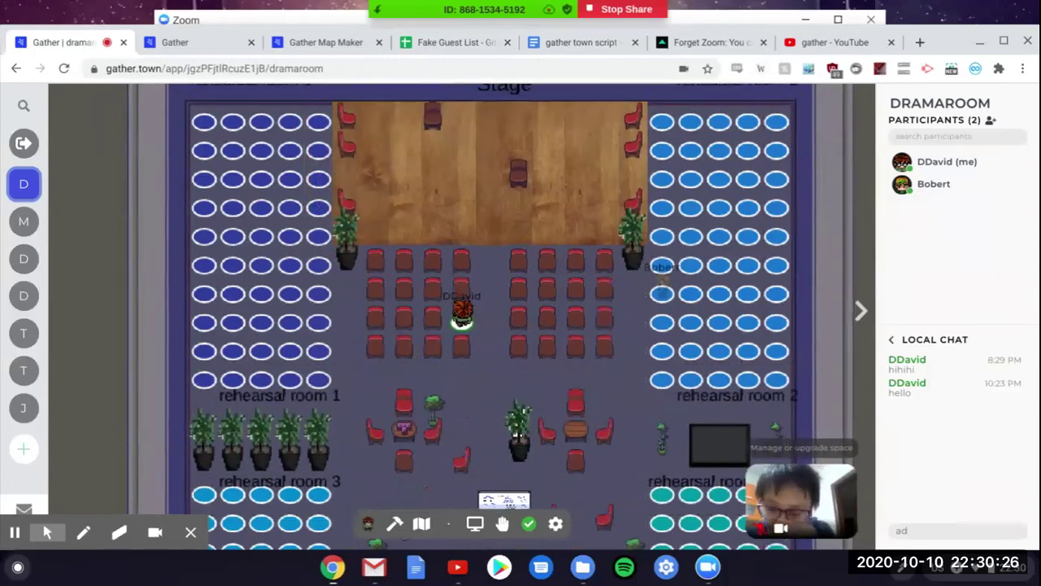
key("Right")
key("Down")
key("Up")
key("Up")
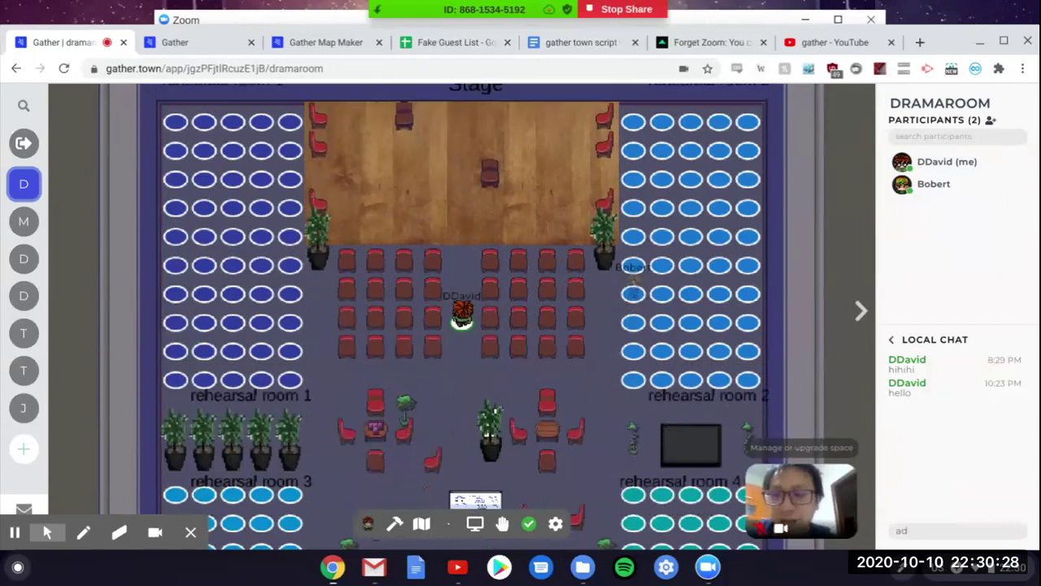
key("Down")
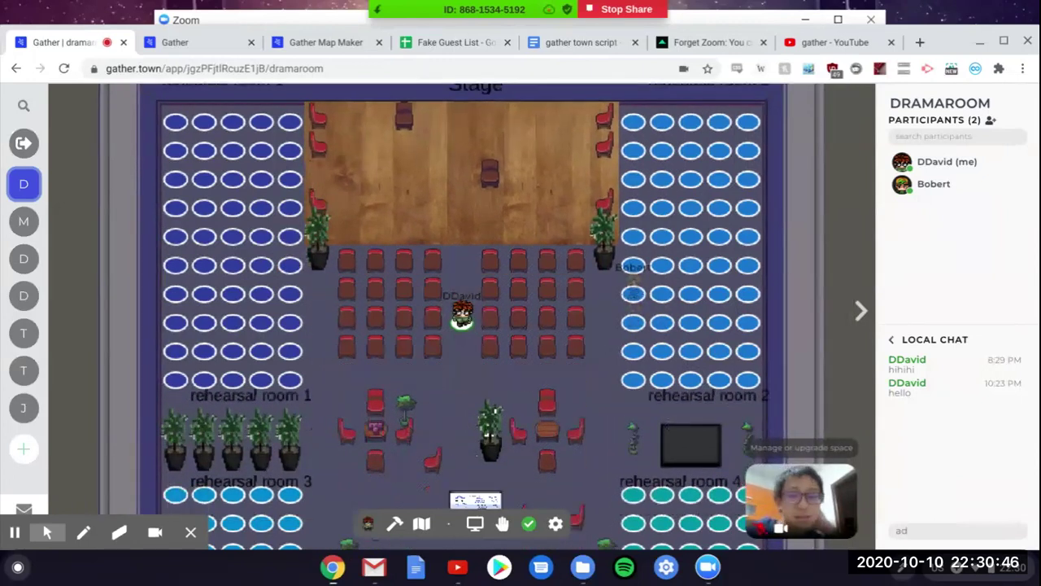
key("Down")
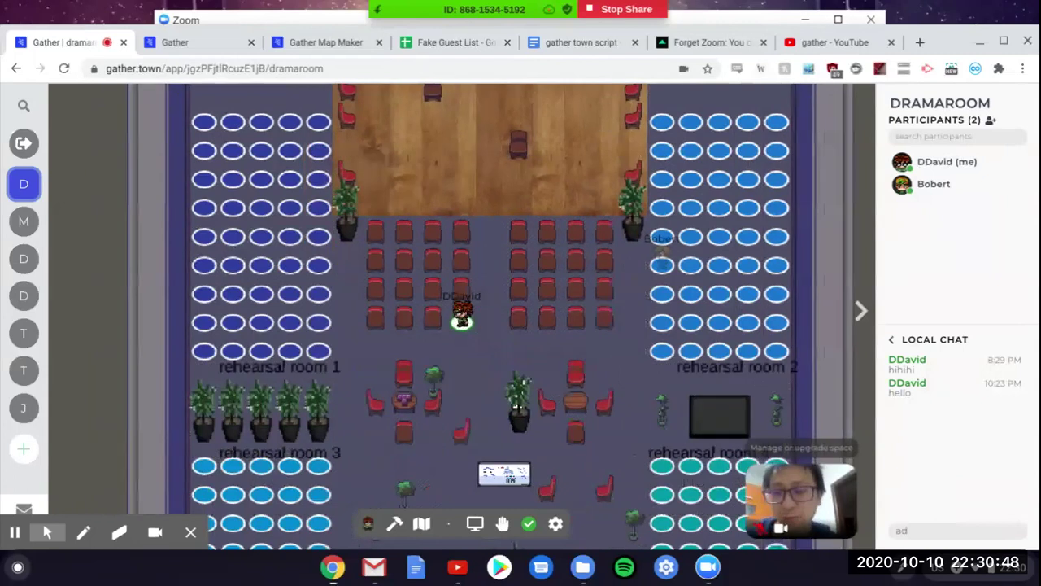
key("Up")
key("Up")
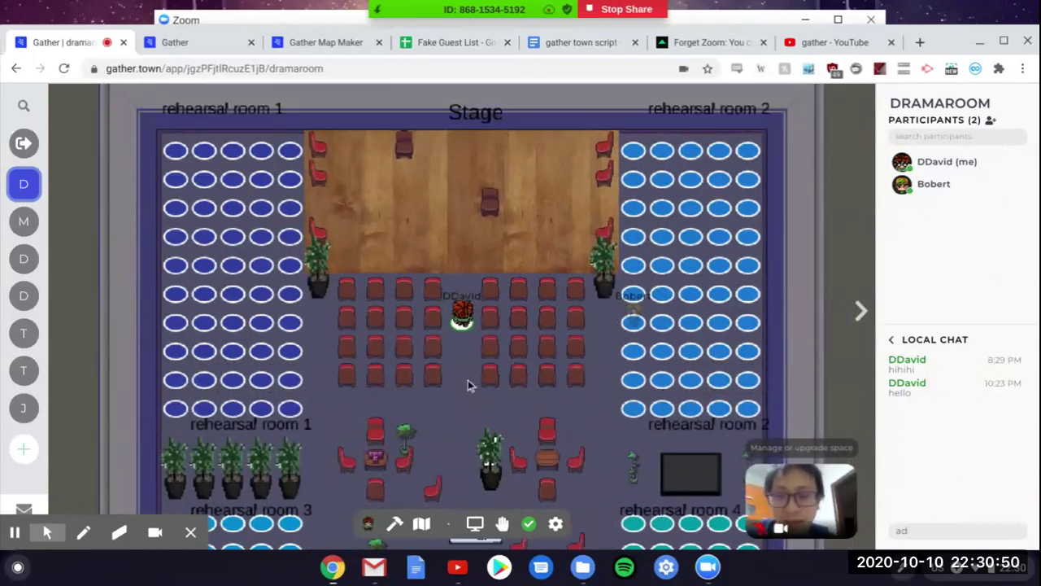
key("Right")
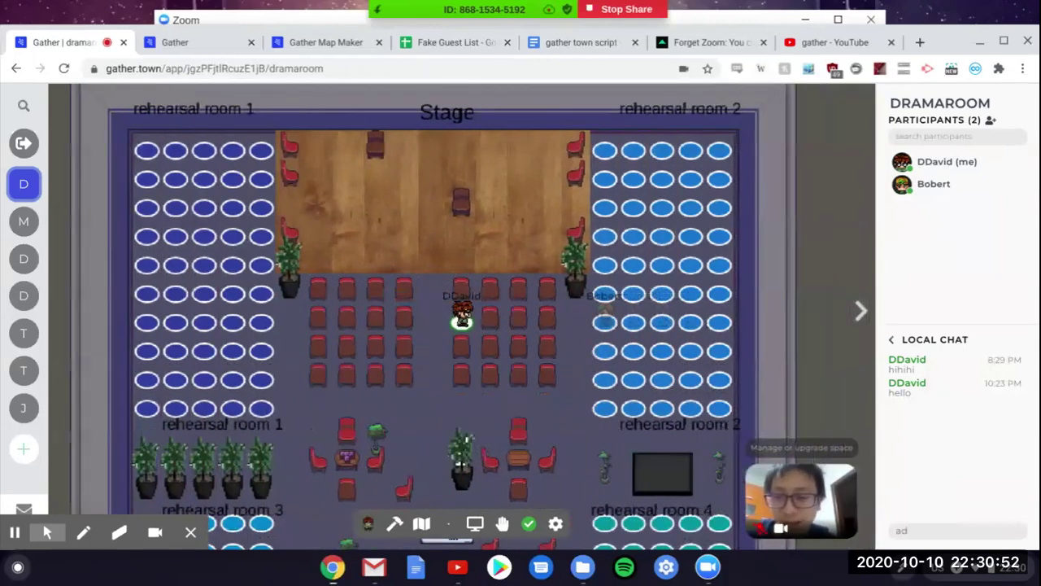
key("Down")
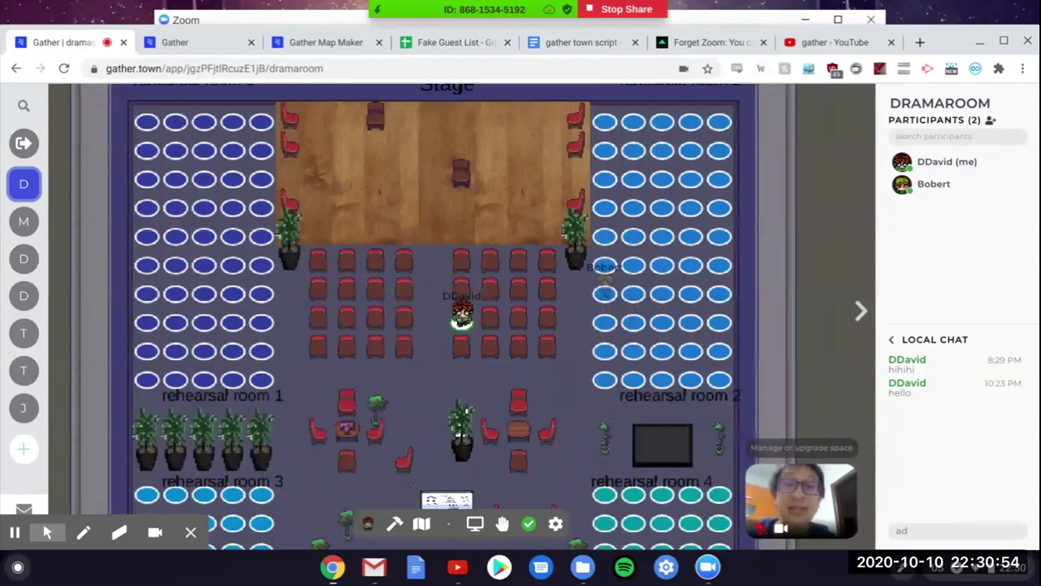
Step: Weave through the seats toward the rehearsal rooms, then open the dramaroom map in Map Maker
key("Right")
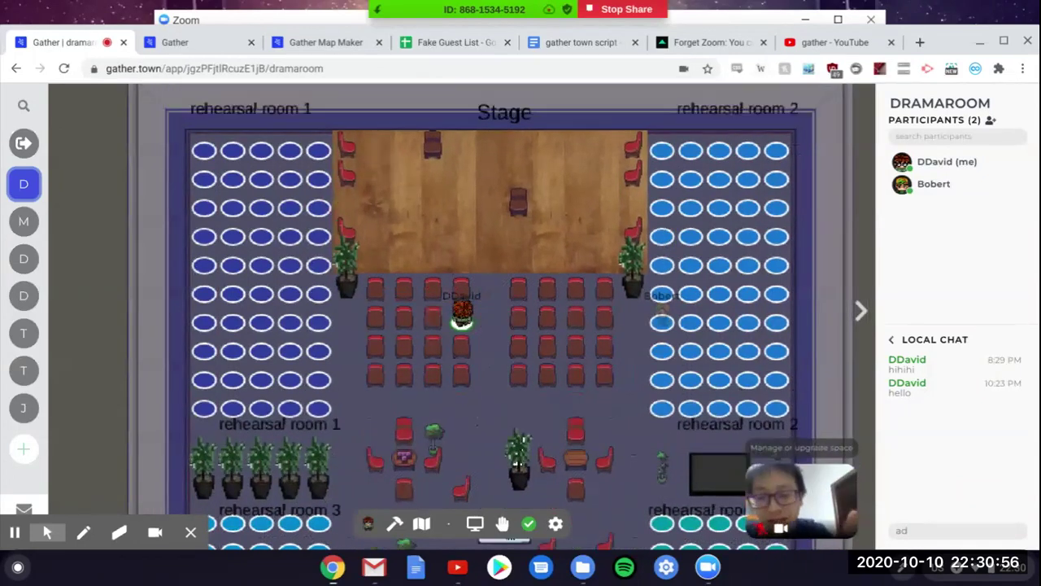
key("Up")
key("Left")
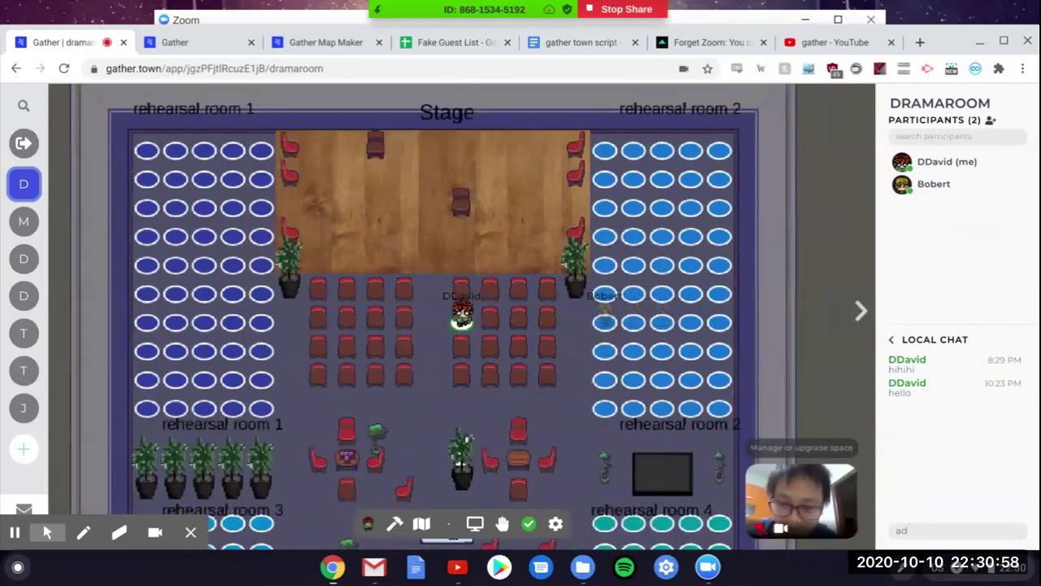
key("Left")
key("Down")
key("Left")
key("Right")
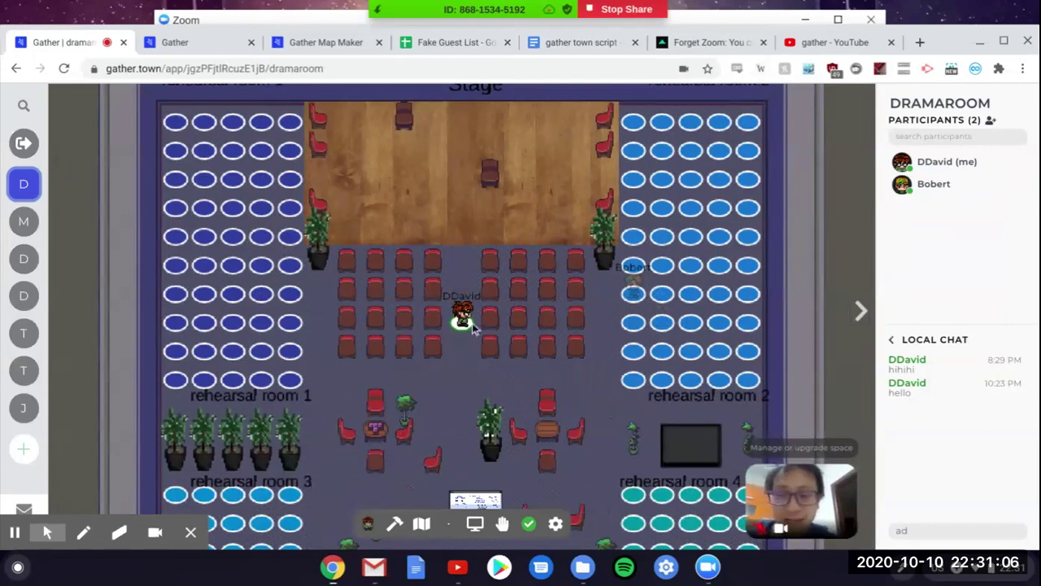
key("Down")
key("Left")
key("Right")
key("Down")
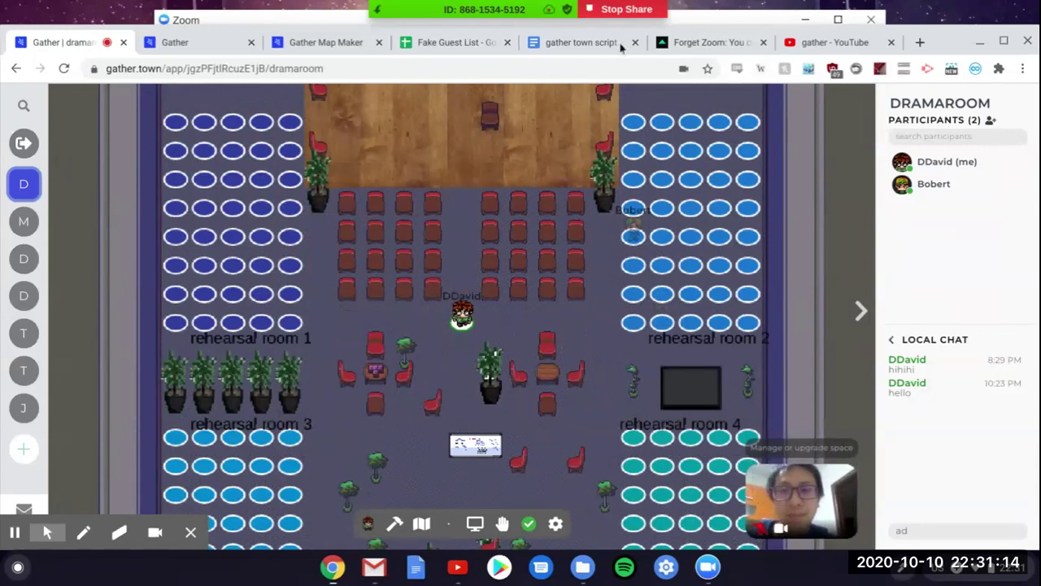
left_click(313, 40)
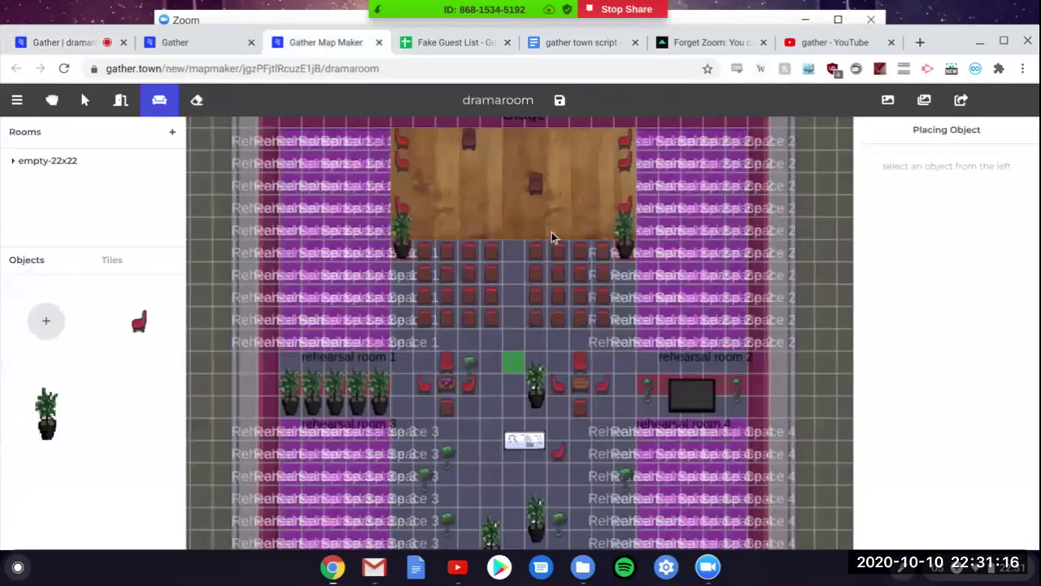
Step: Switch to Tile Mode and mark a spawn point on the map
scroll(514, 275, "down", 5)
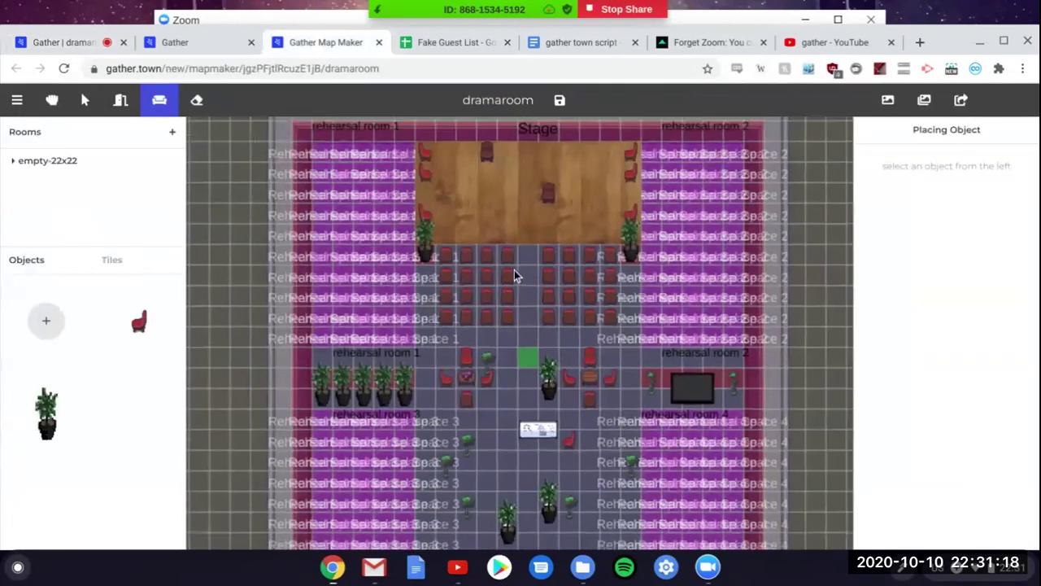
scroll(520, 333, "up", 3)
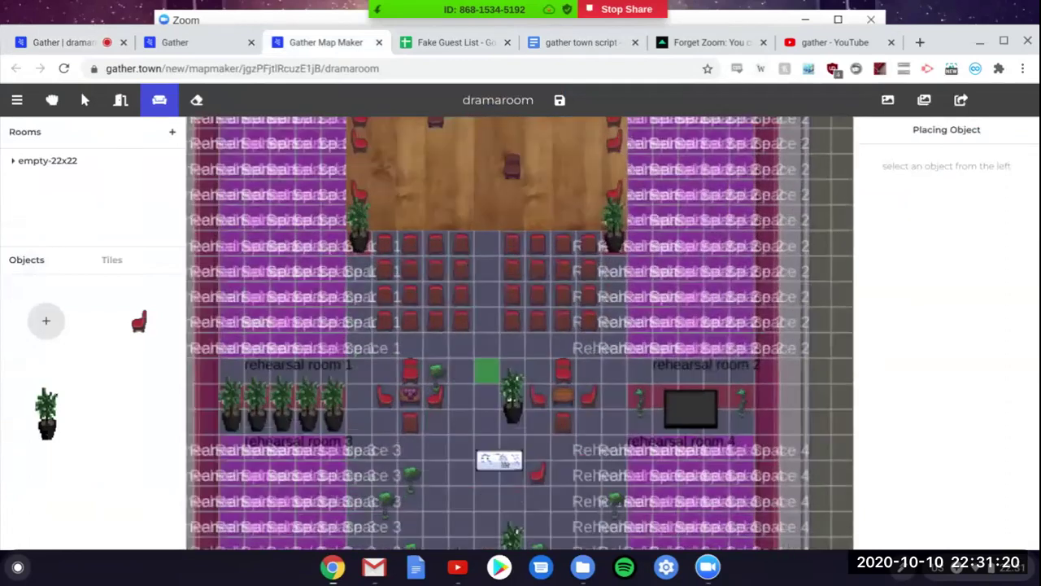
scroll(520, 333, "down", 3)
scroll(502, 269, "down", 2)
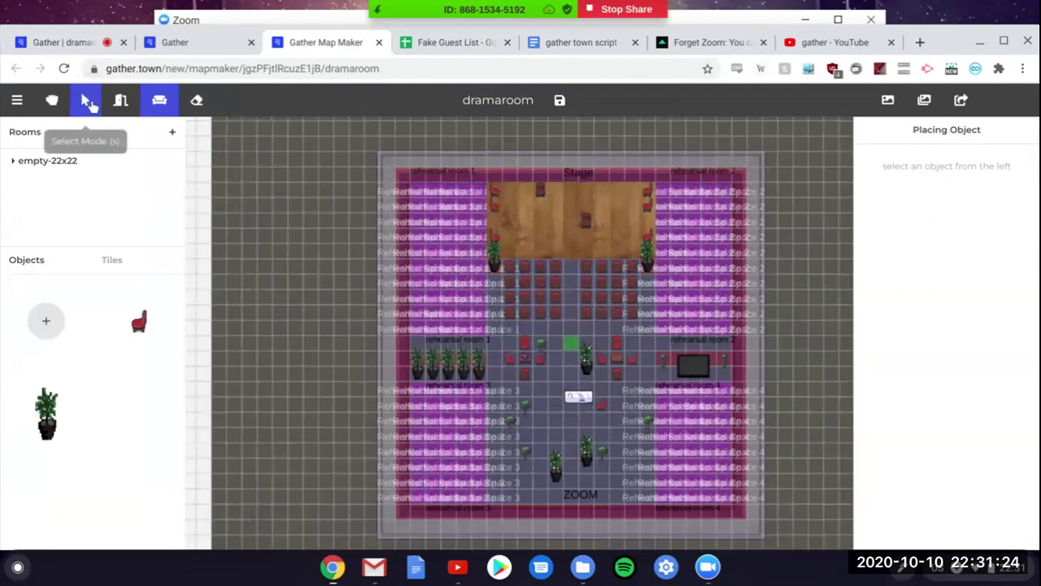
left_click(114, 109)
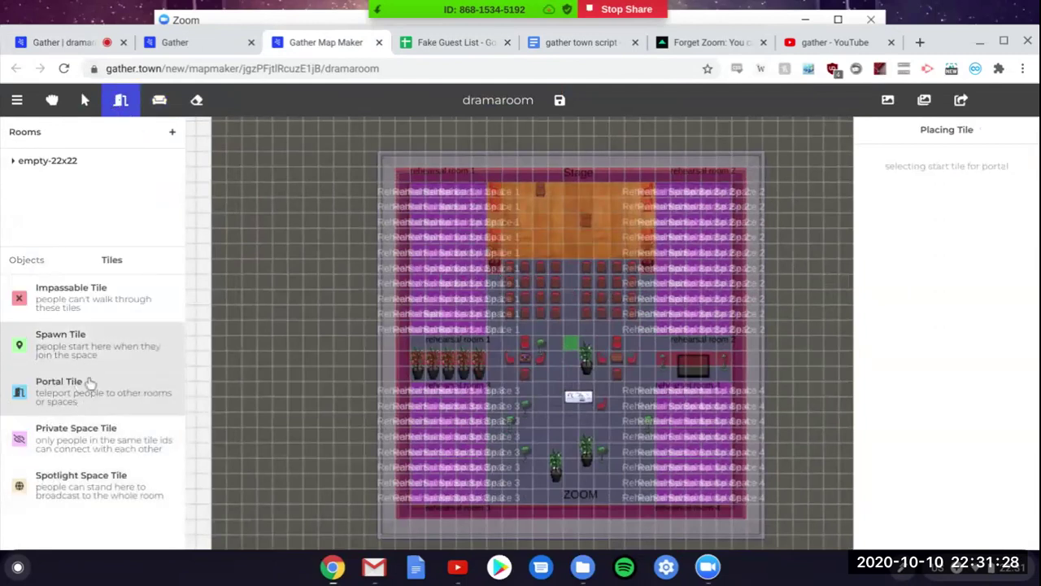
left_click(79, 368)
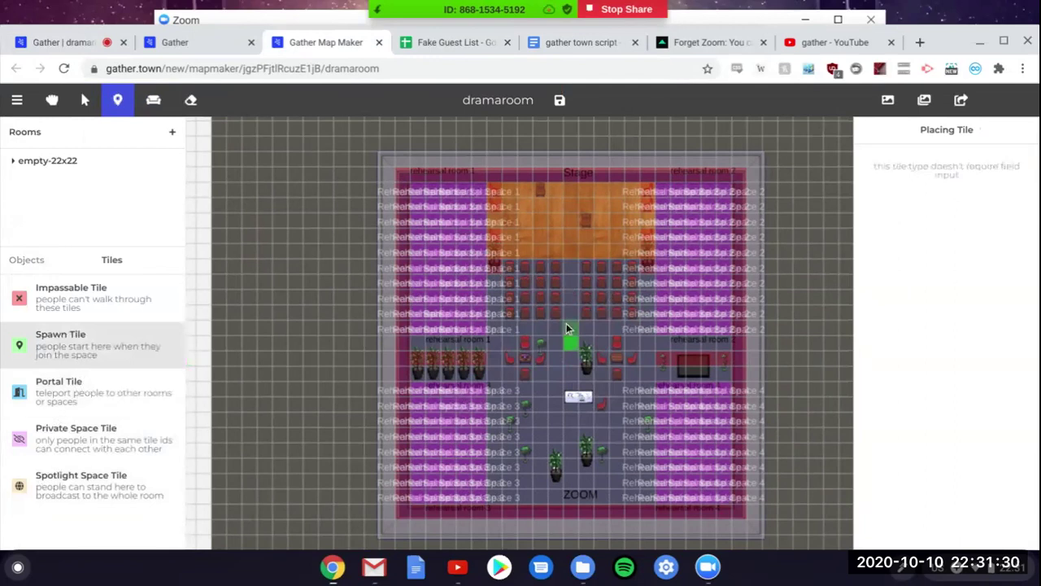
scroll(570, 334, "up", 3)
scroll(525, 351, "left", 3)
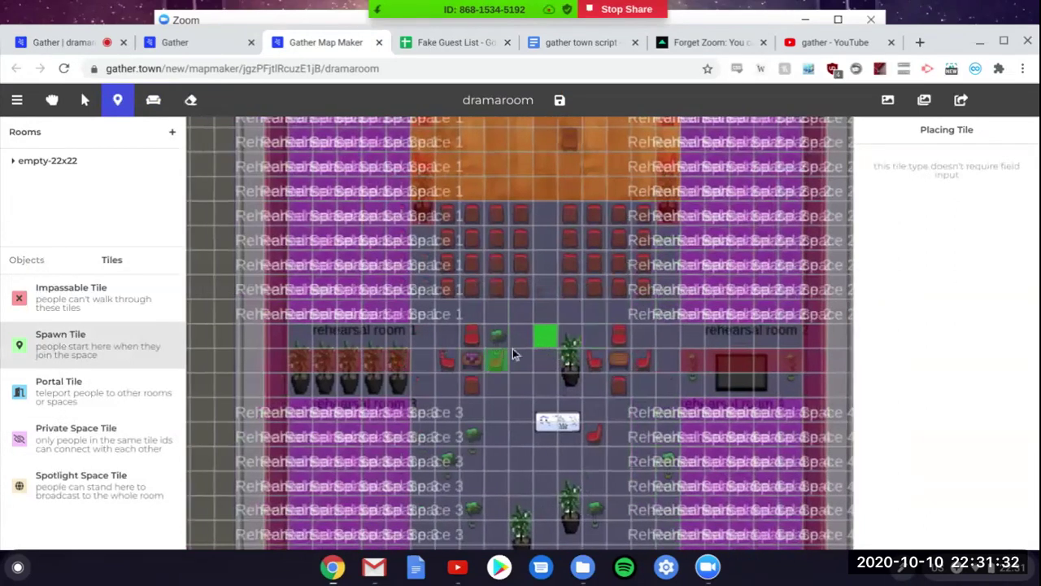
left_click(545, 338)
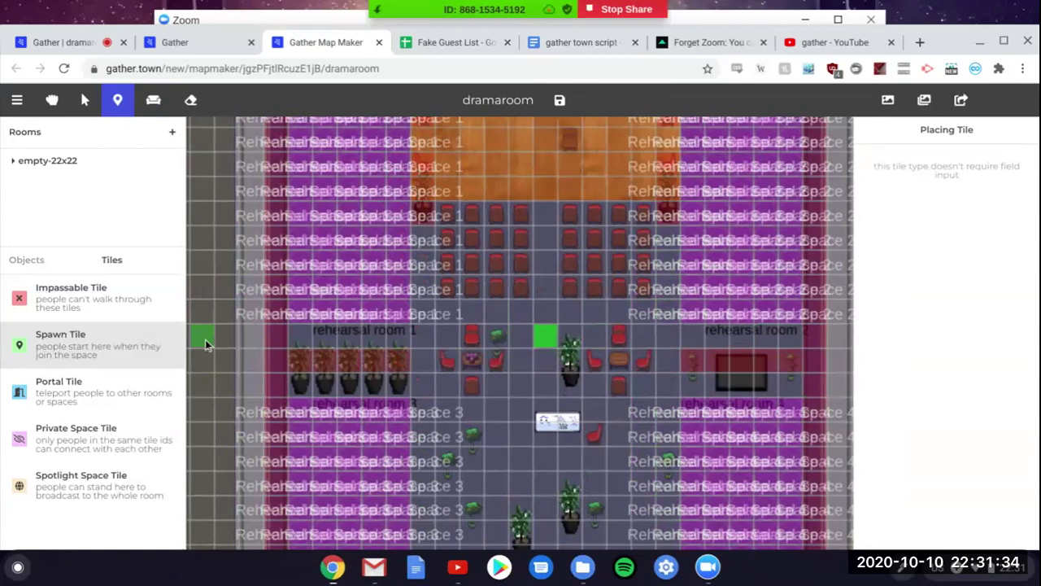
Step: Try the Private Space and Spotlight Space tile types
left_click(53, 449)
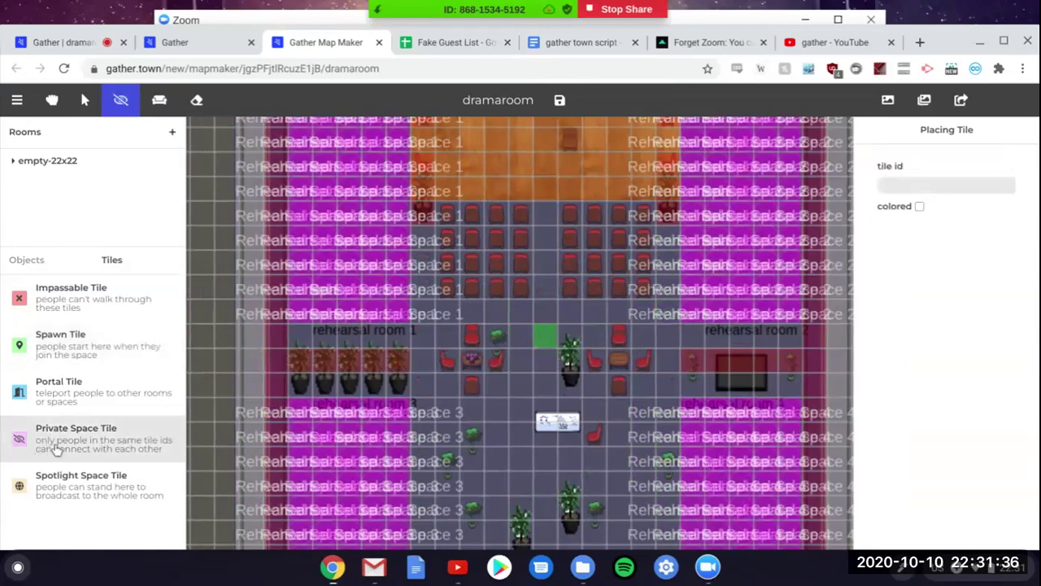
scroll(502, 354, "left", 4)
scroll(502, 354, "up", 3)
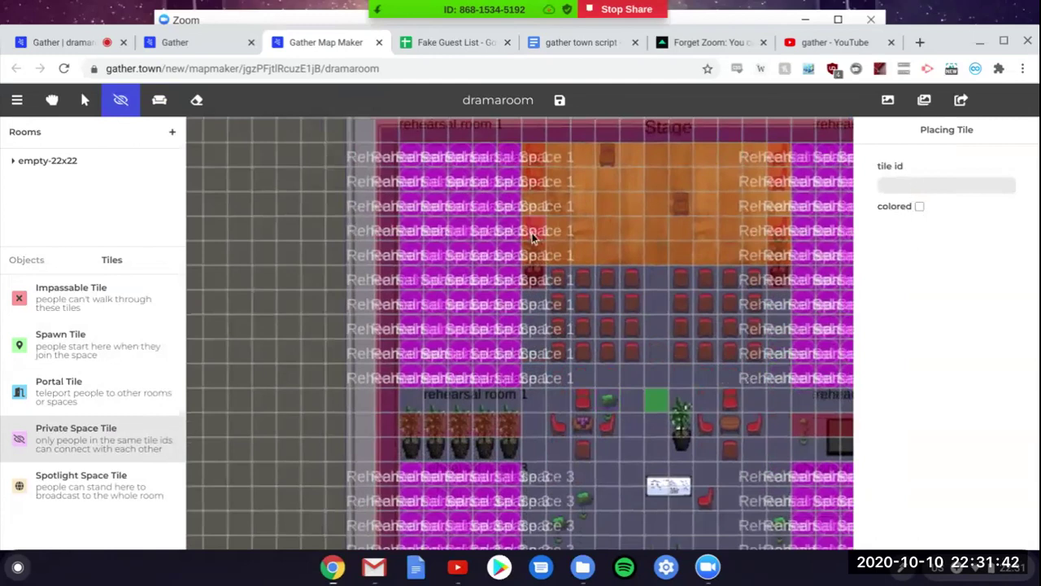
scroll(532, 238, "right", 3)
scroll(532, 237, "down", 3)
scroll(532, 238, "up", 2)
scroll(533, 238, "down", 3)
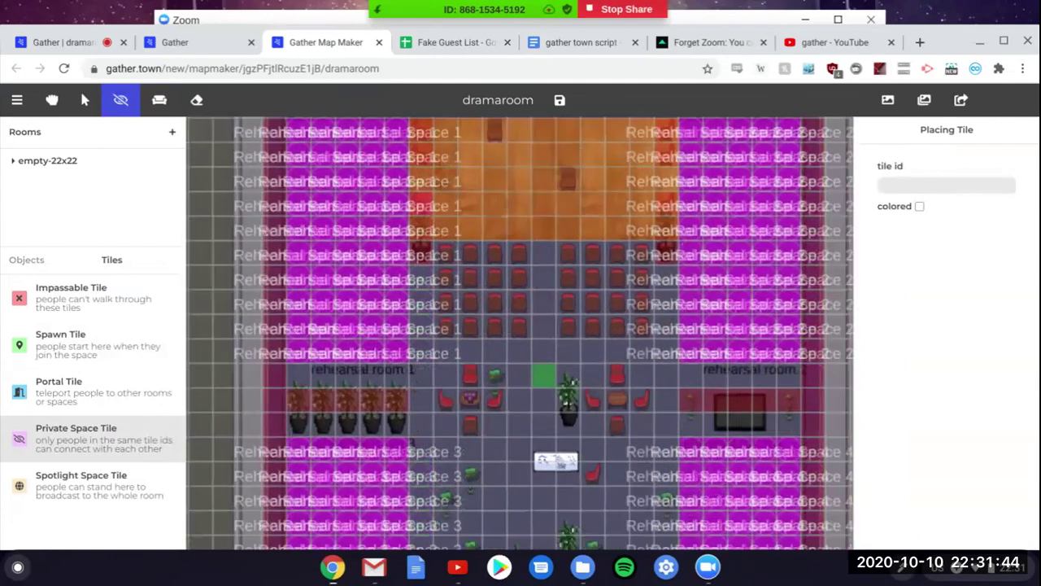
scroll(474, 375, "right", 1)
scroll(474, 375, "up", 2)
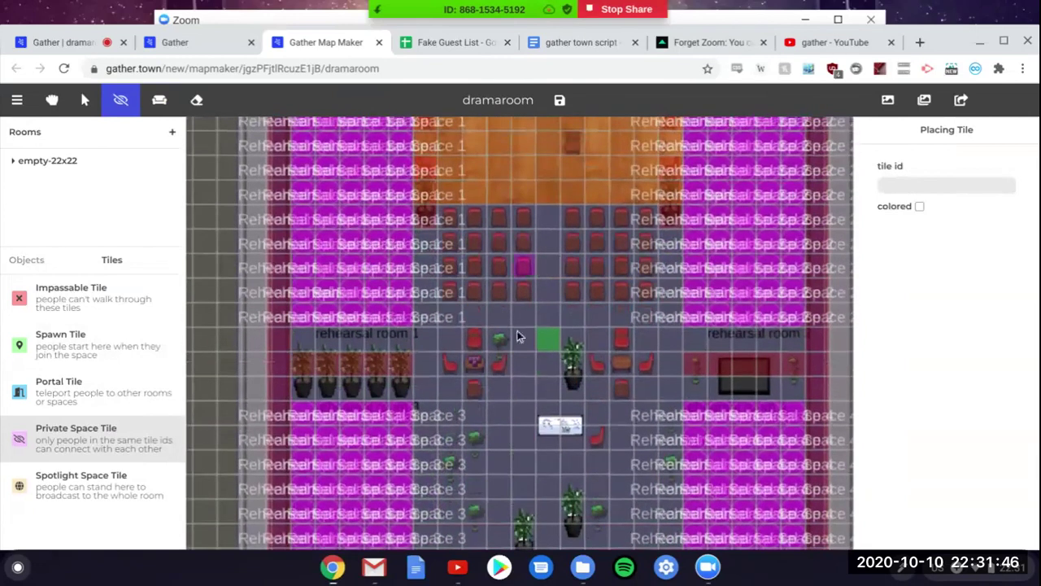
scroll(450, 345, "up", 3)
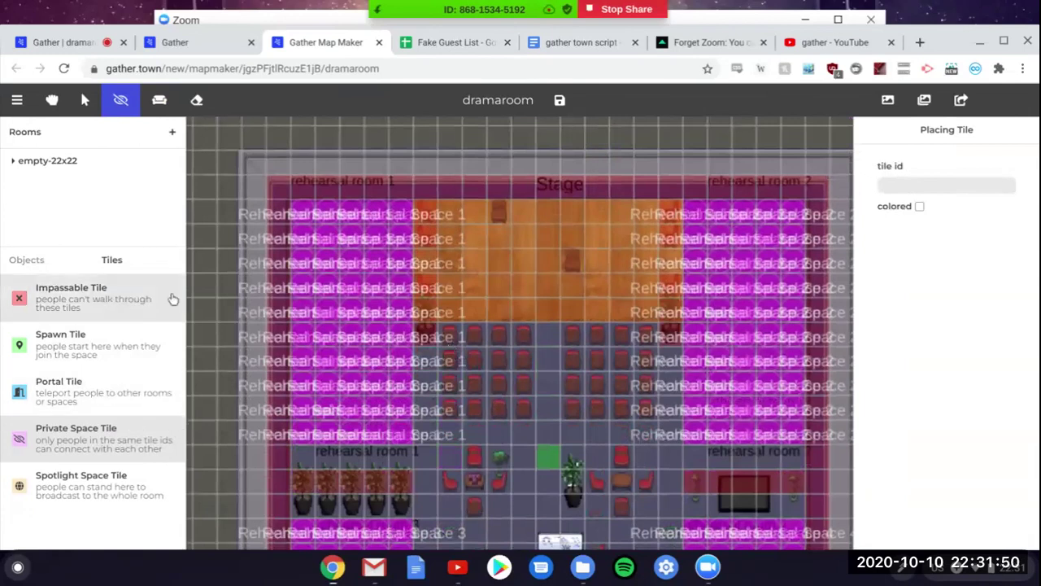
left_click(114, 480)
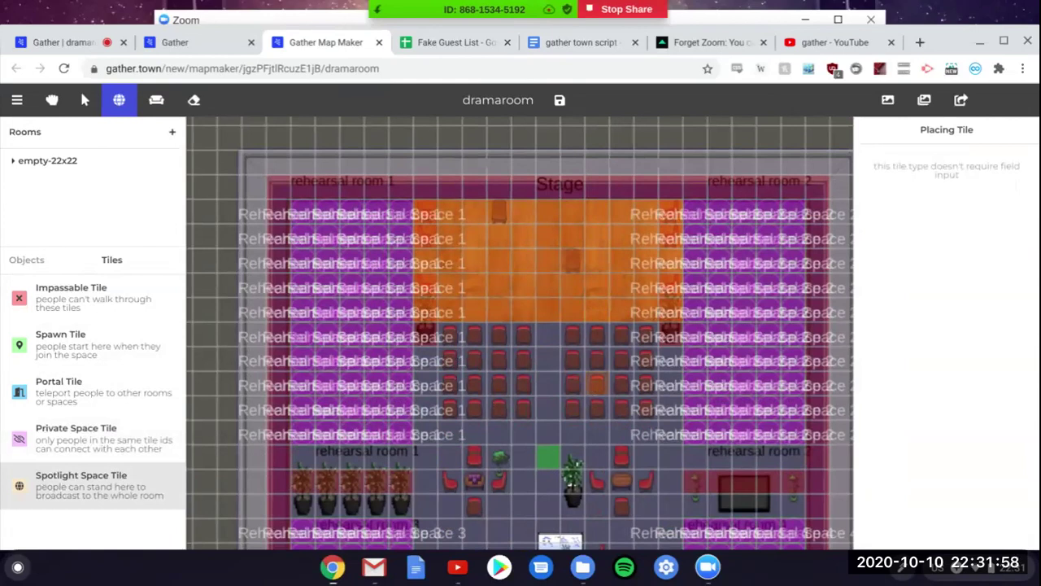
scroll(520, 333, "down", 3)
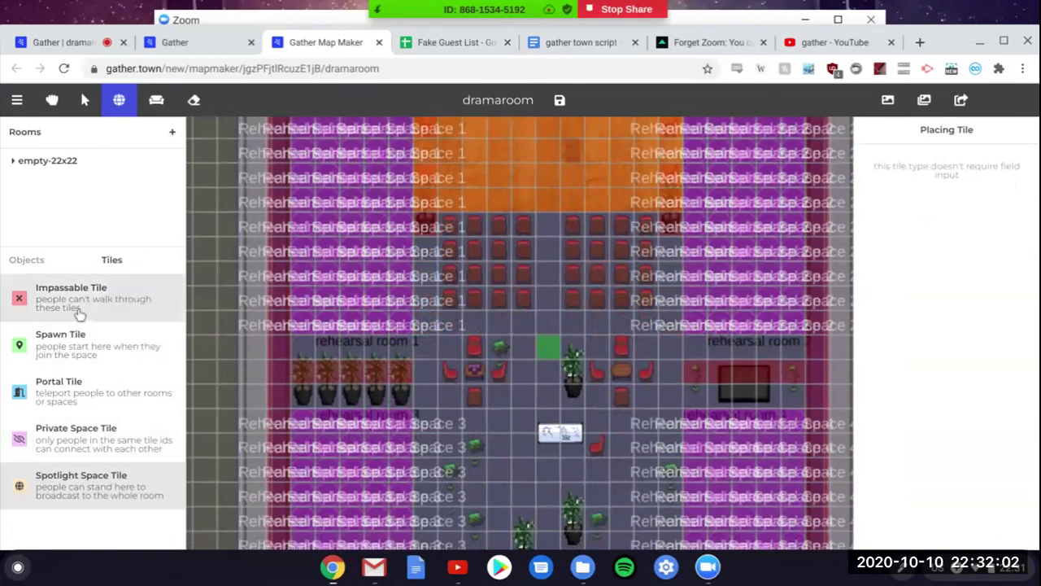
Step: Choose Impassable Tile and block two floor tiles, one in the Space 3 area
left_click(80, 316)
scroll(491, 354, "left", 3)
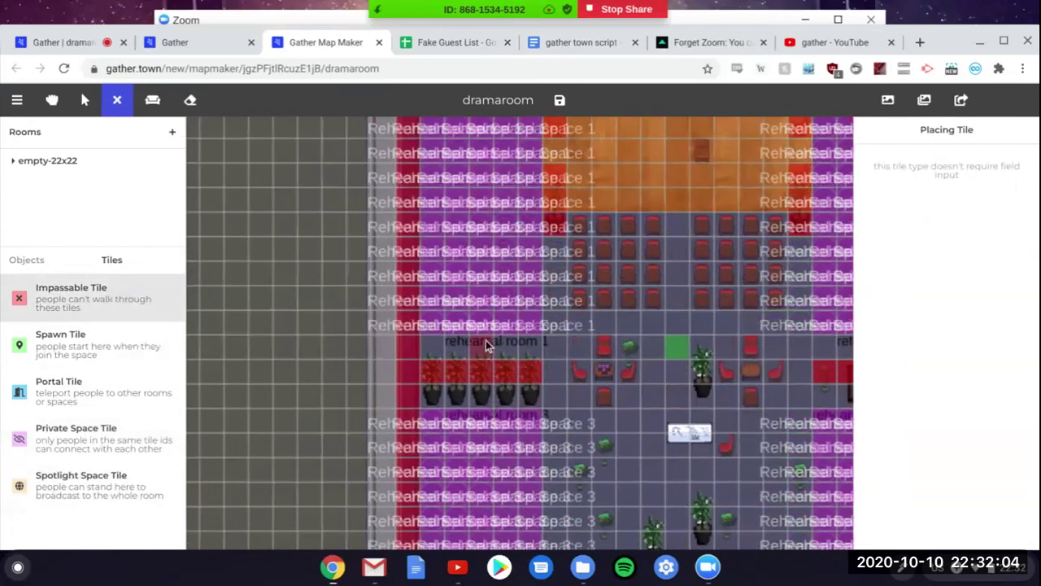
scroll(490, 358, "down", 2)
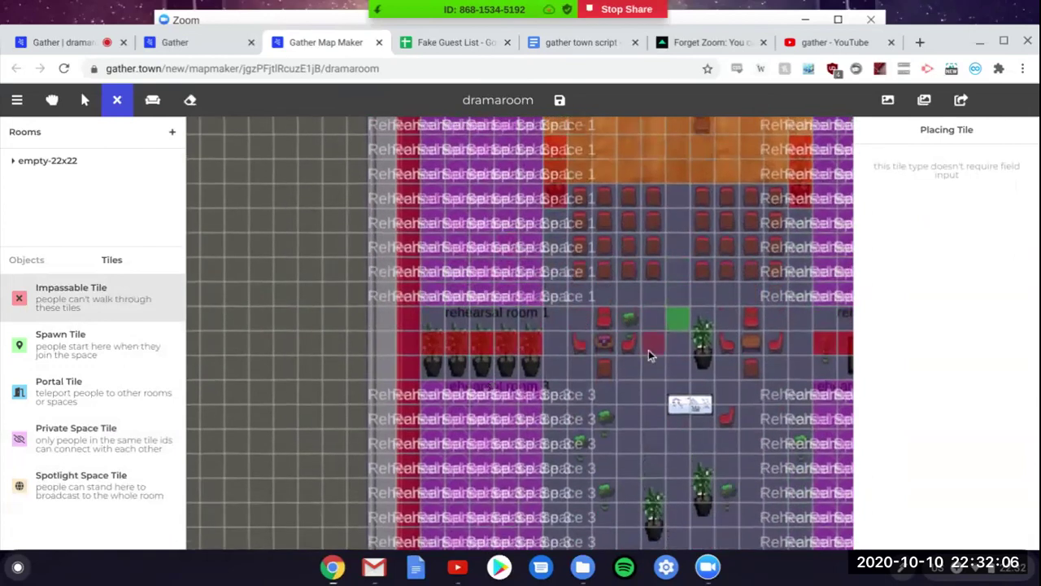
left_click(652, 445)
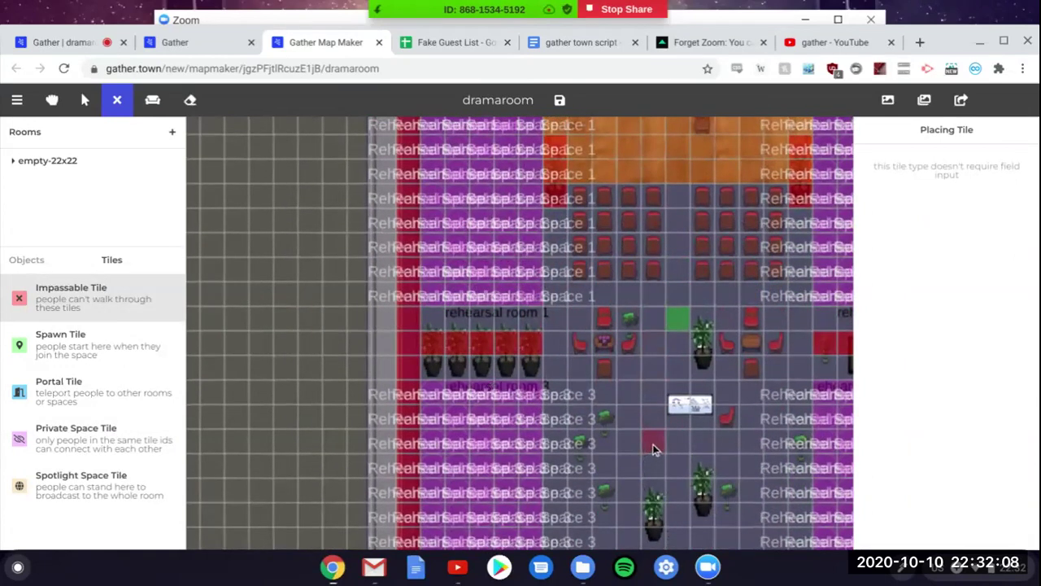
left_click(712, 417)
scroll(714, 417, "right", 2)
scroll(714, 417, "right", 4)
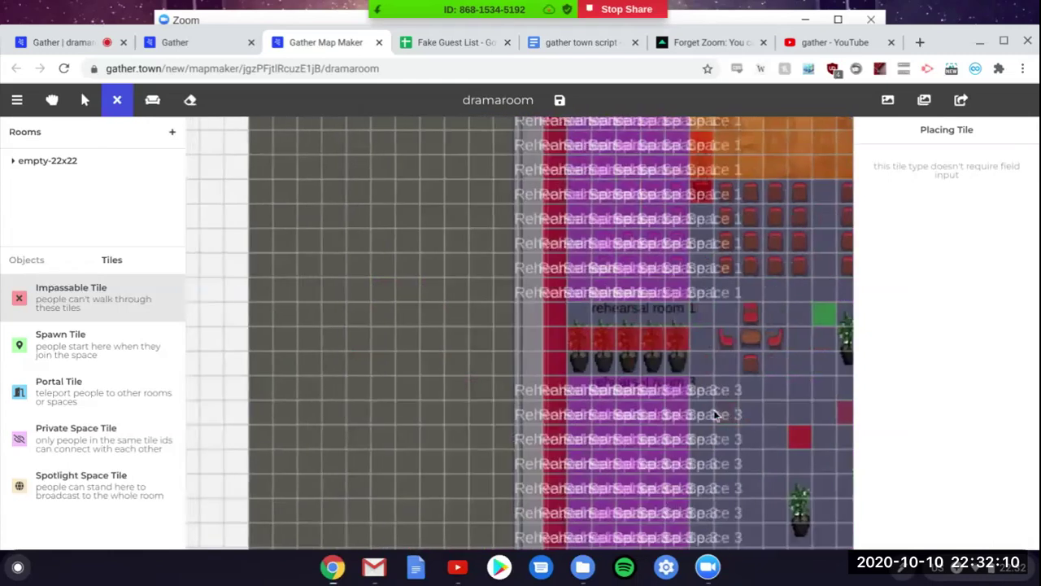
scroll(466, 391, "left", 4)
scroll(466, 391, "up", 2)
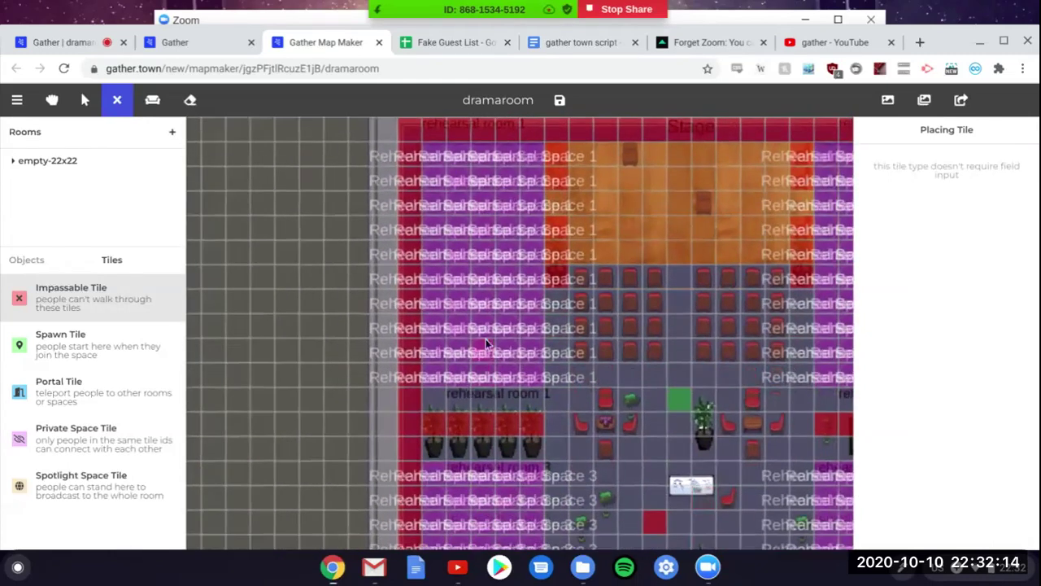
scroll(507, 423, "down", 6)
scroll(506, 423, "right", 3)
scroll(507, 423, "up", 2)
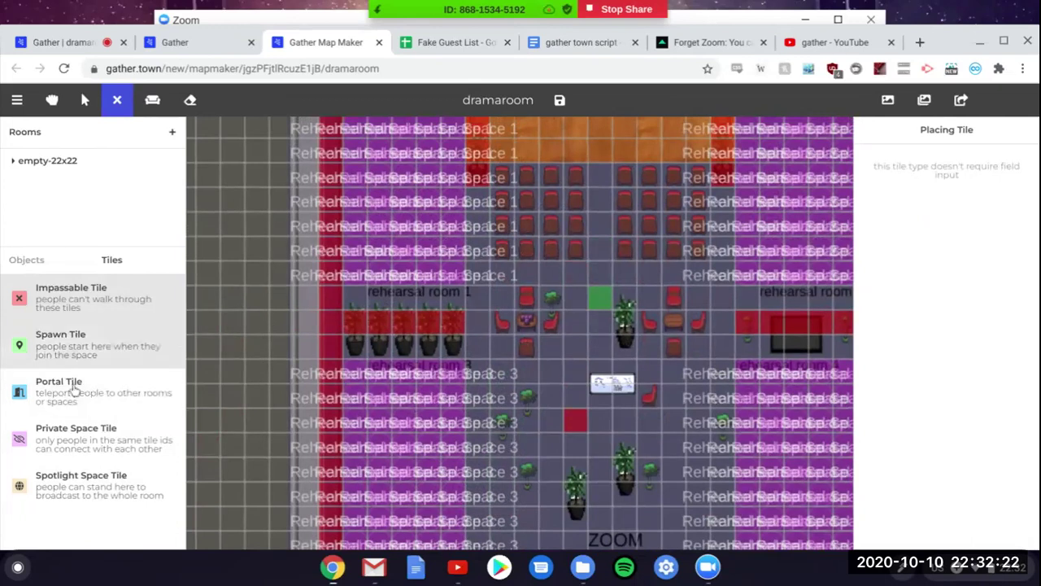
Step: Select Portal Tile and zoom the map out and back in to view the whole room
left_click(54, 408)
scroll(570, 362, "up", 3)
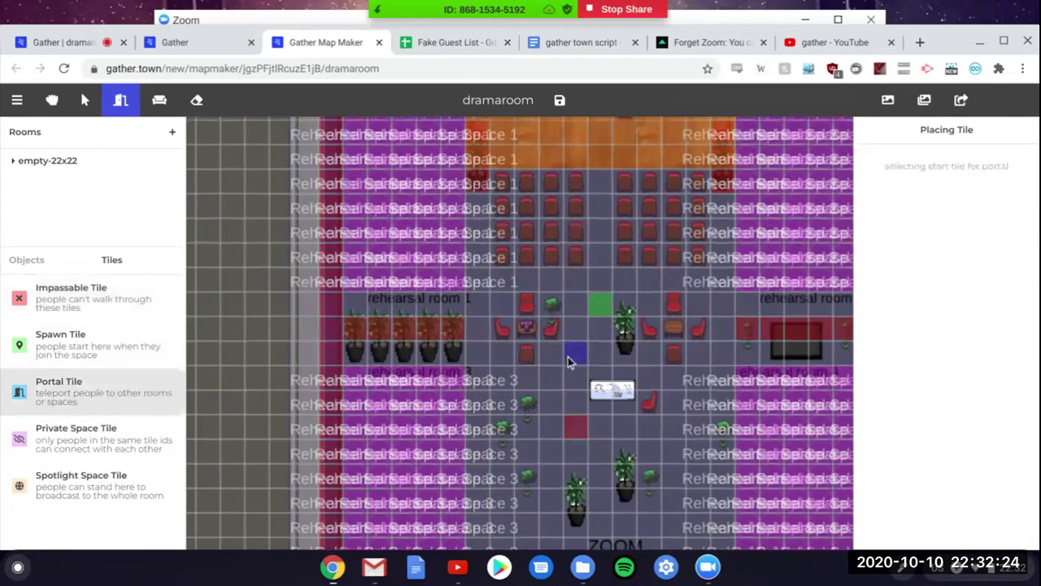
scroll(570, 362, "down", 5)
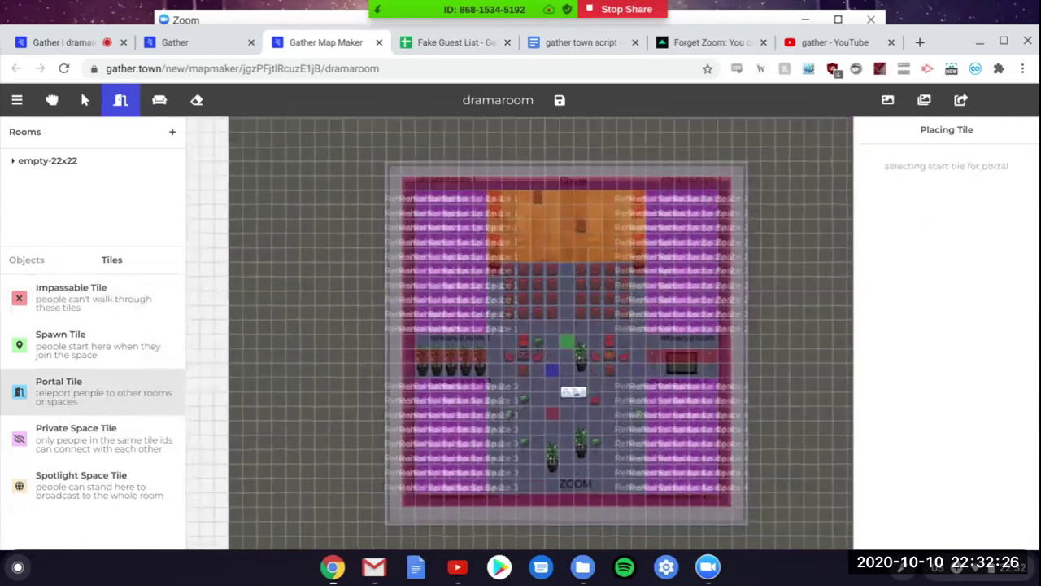
scroll(646, 367, "left", 2)
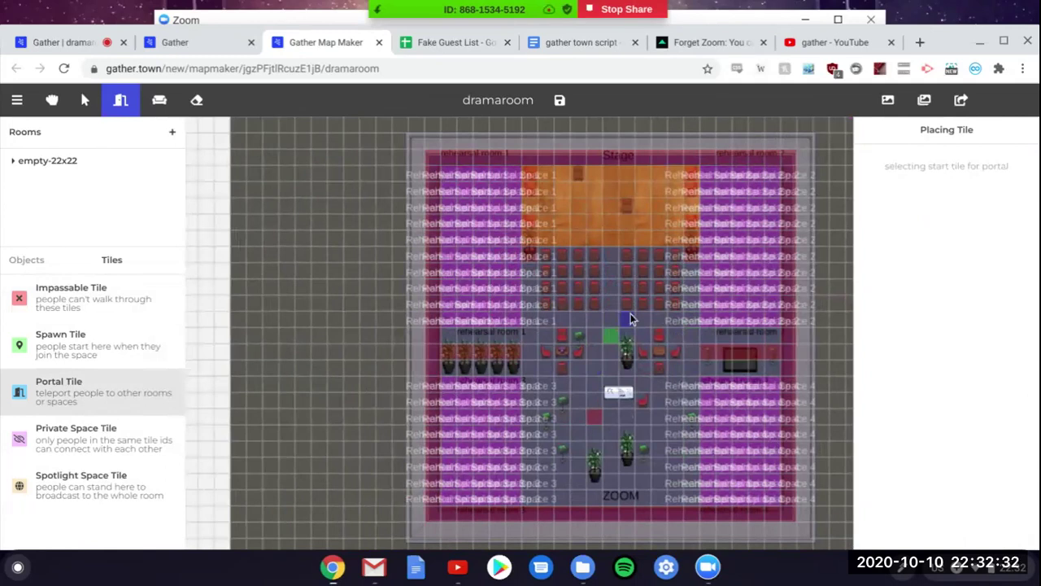
scroll(632, 319, "down", 1)
scroll(733, 343, "down", 5)
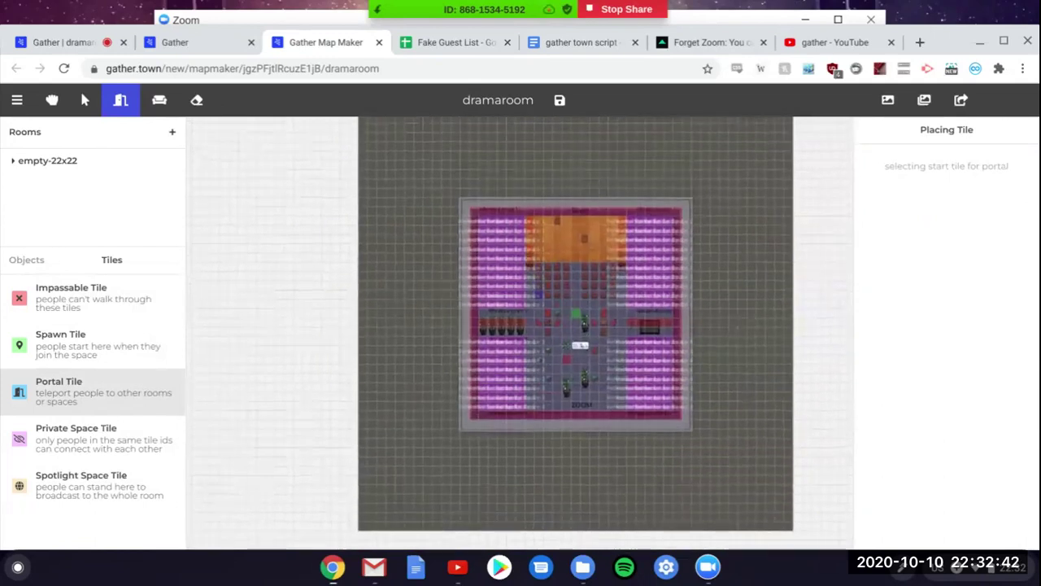
scroll(520, 332, "up", 3)
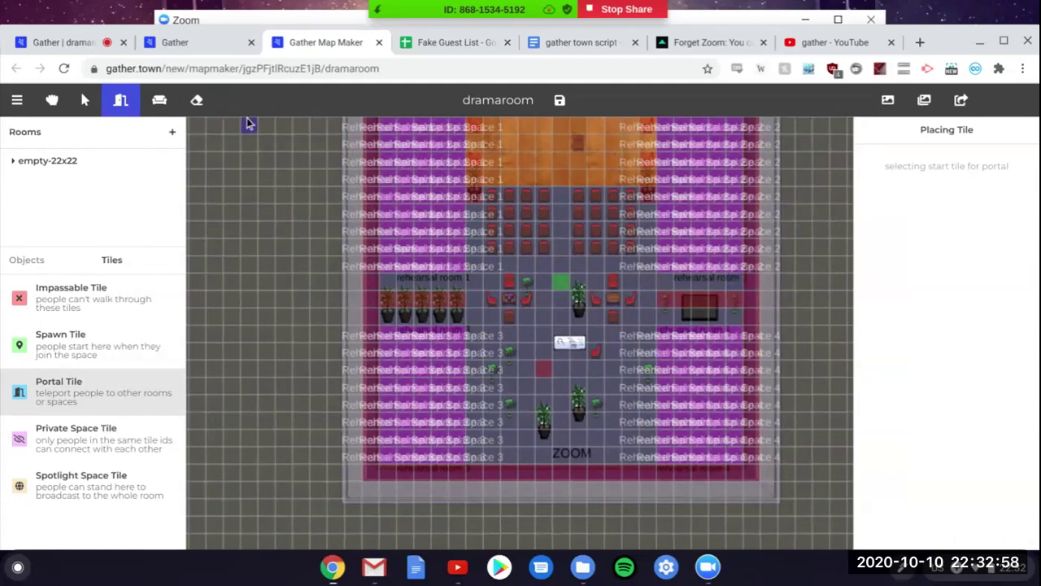
scroll(664, 333, "up", 3)
scroll(664, 334, "left", 3)
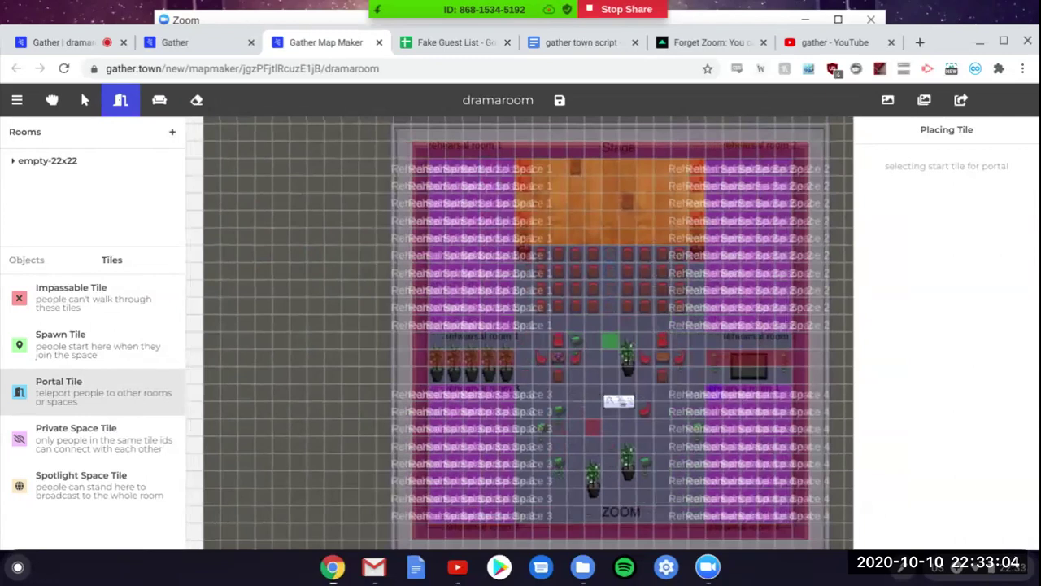
Step: Switch to object placing, pick the potted plant and open the full object catalog
left_click(89, 100)
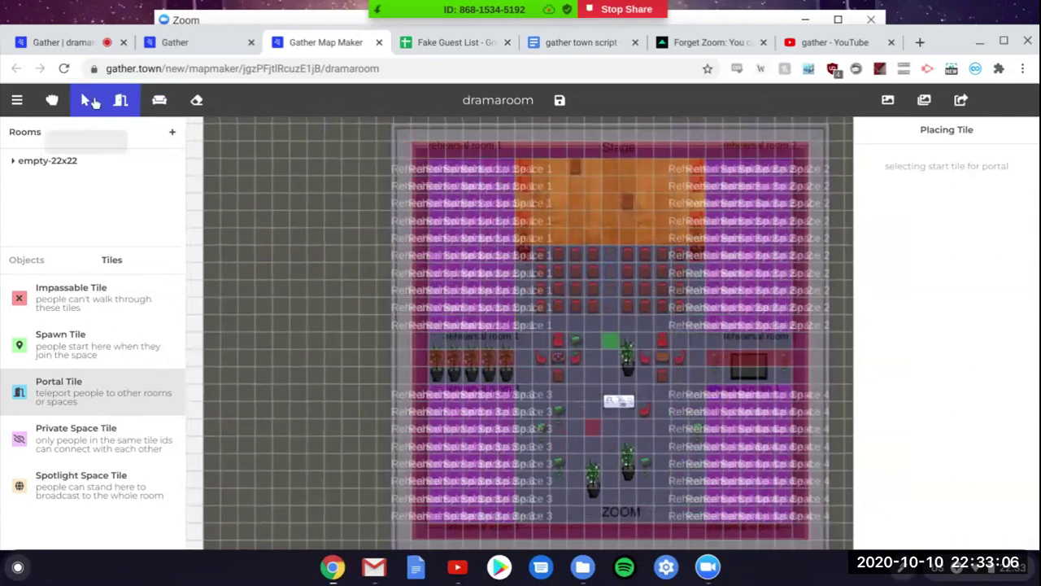
left_click(159, 100)
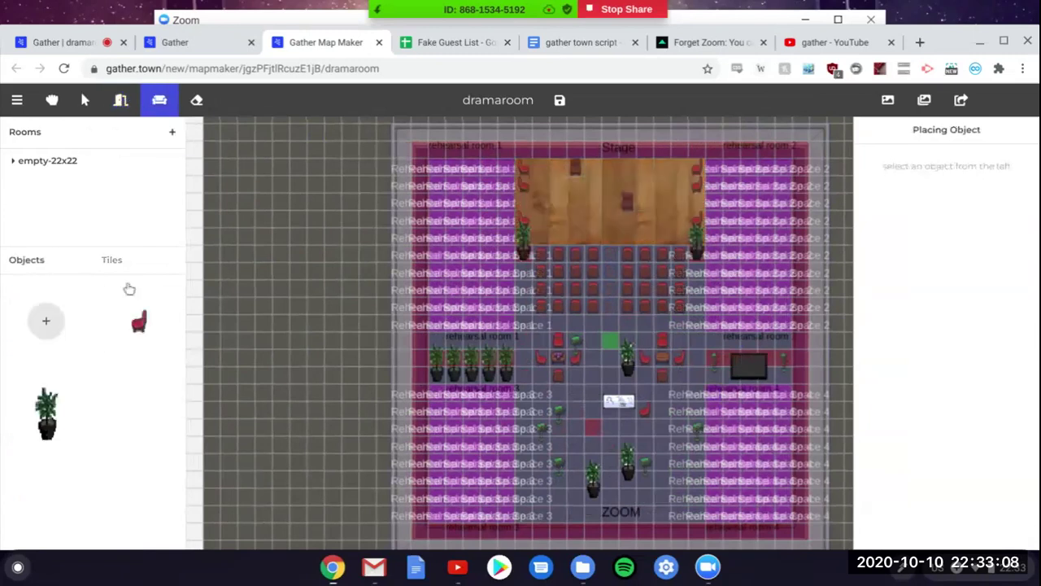
left_click(52, 407)
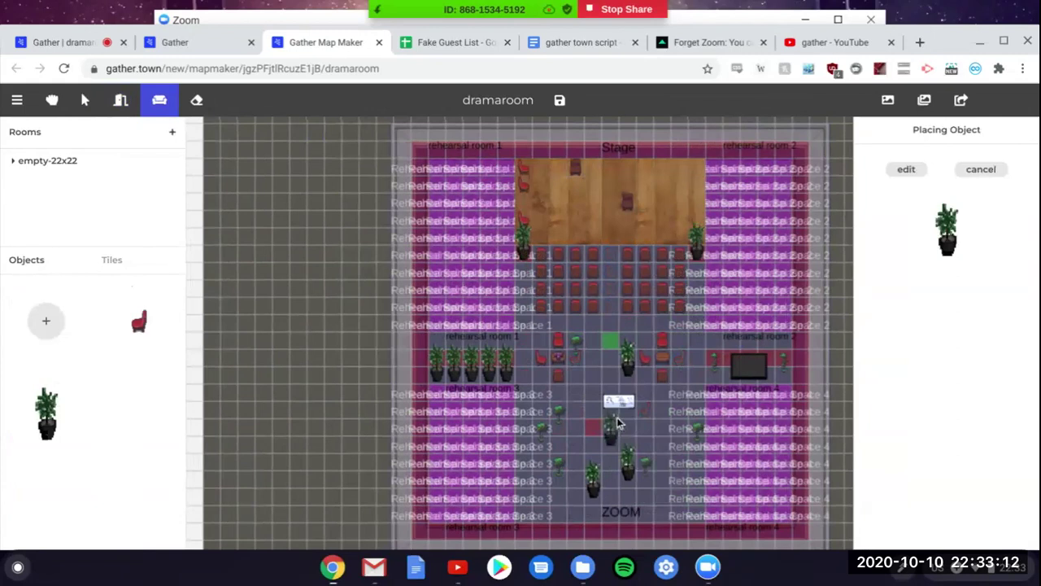
left_click(46, 323)
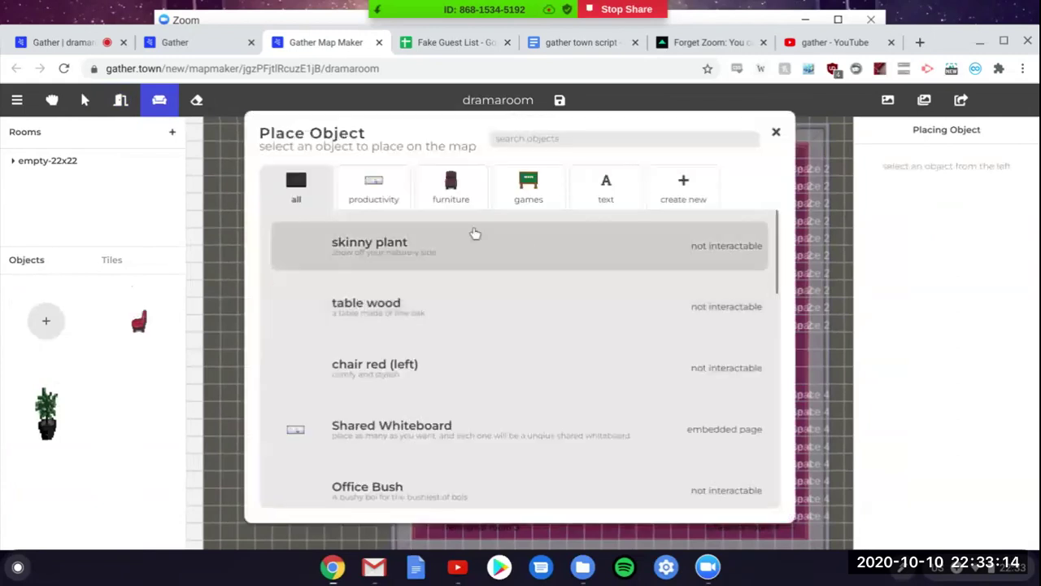
scroll(430, 249, "down", 3)
scroll(432, 249, "up", 1)
scroll(432, 248, "up", 2)
scroll(432, 249, "down", 1)
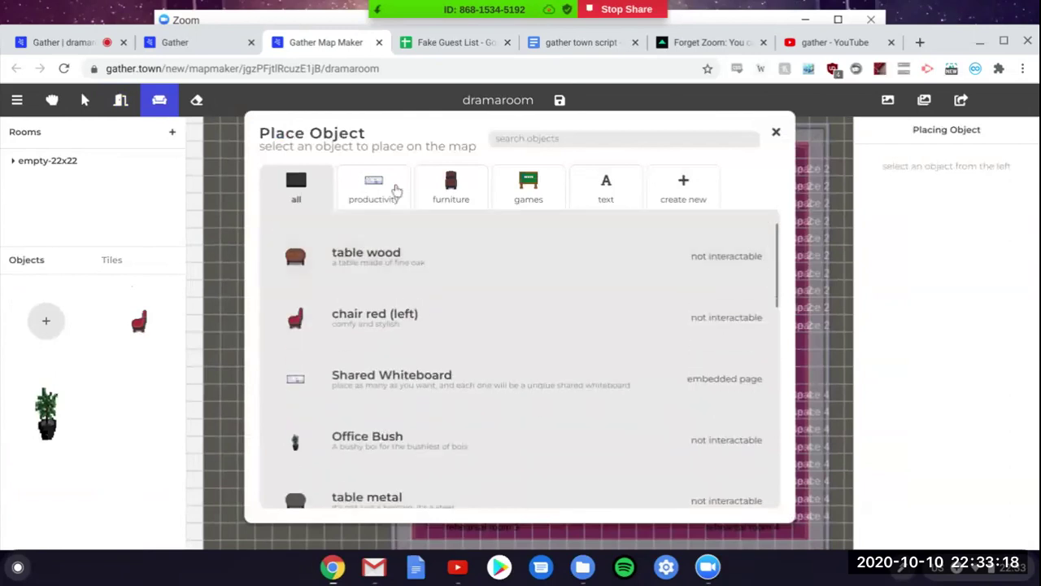
Step: Browse the productivity, furniture, games, text and create-new categories, then close the catalog
left_click(396, 191)
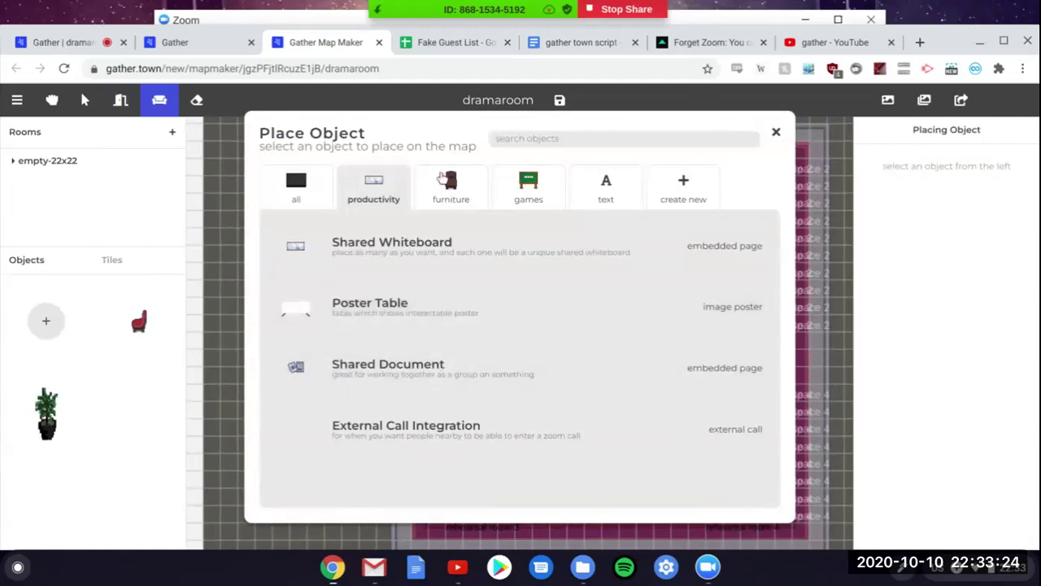
left_click(451, 188)
scroll(488, 299, "down", 5)
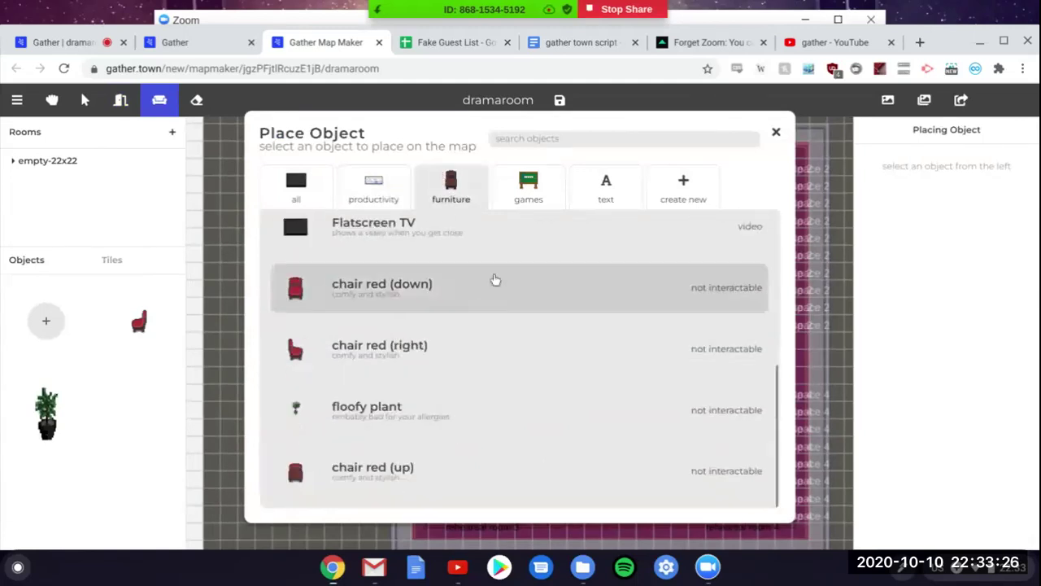
left_click(526, 195)
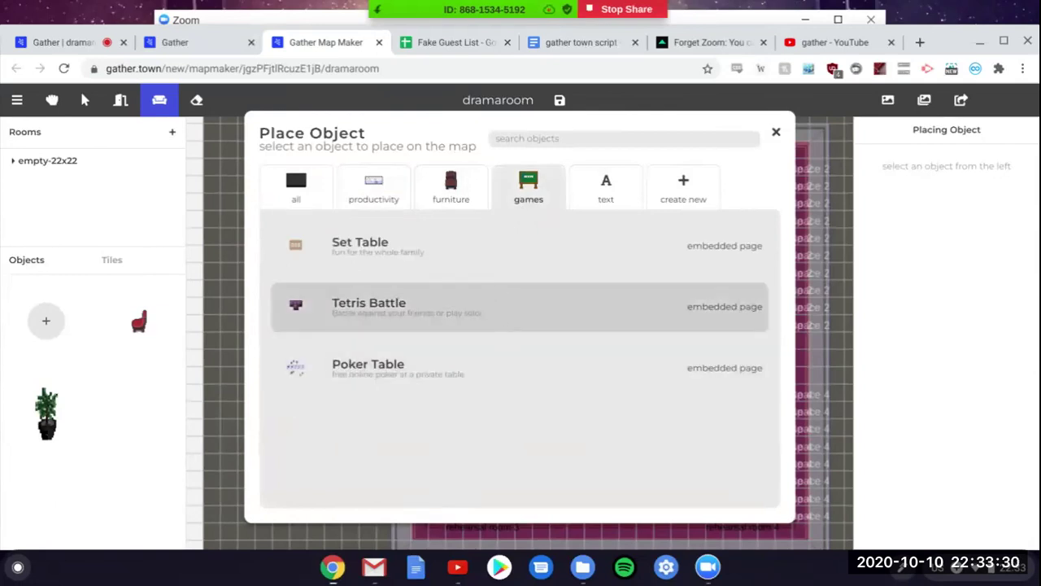
left_click(602, 207)
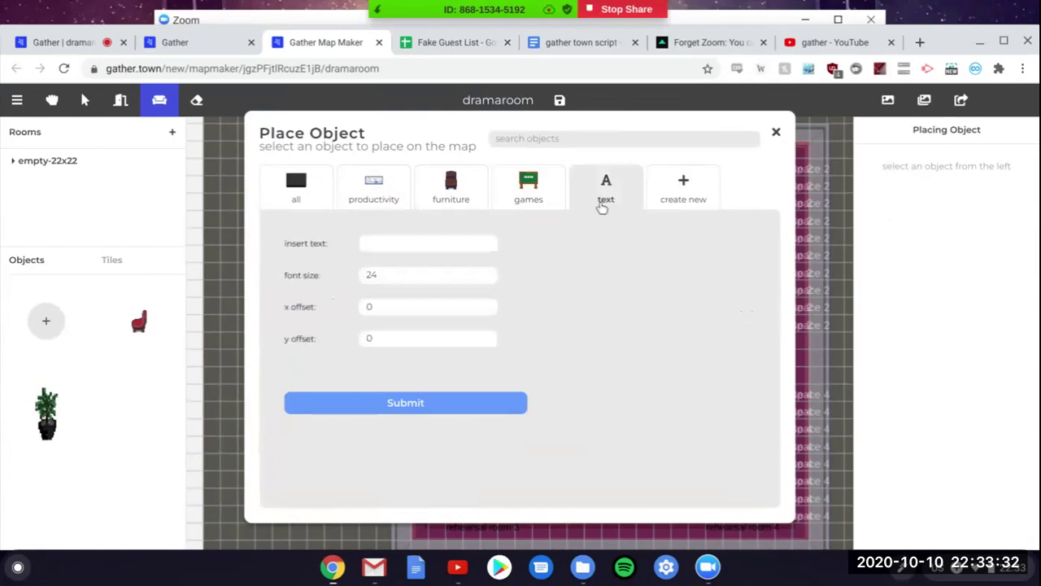
left_click(716, 190)
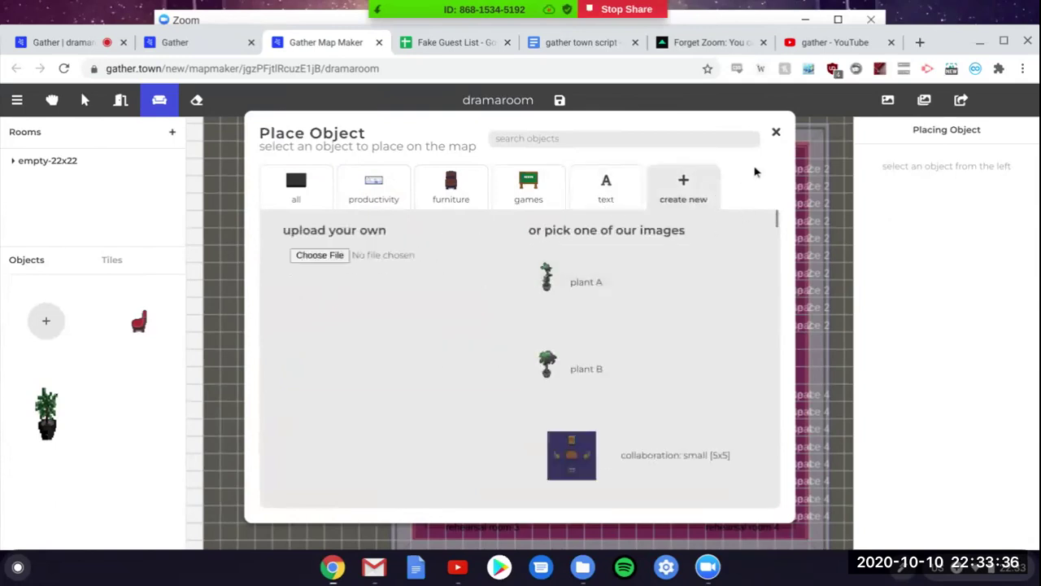
left_click(776, 132)
scroll(514, 231, "up", 3)
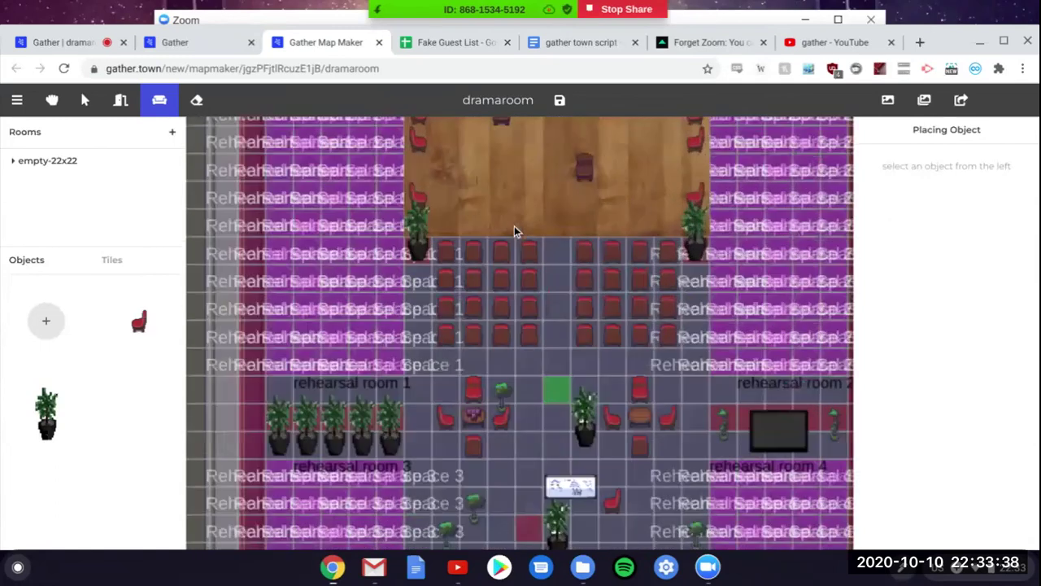
scroll(514, 231, "up", 3)
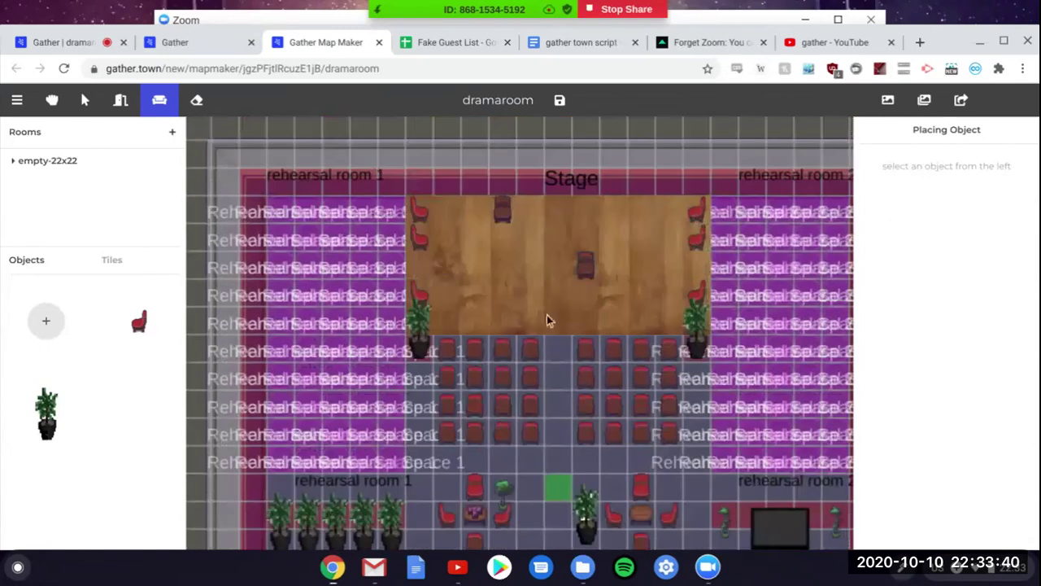
scroll(562, 296, "down", 5)
scroll(562, 296, "up", 3)
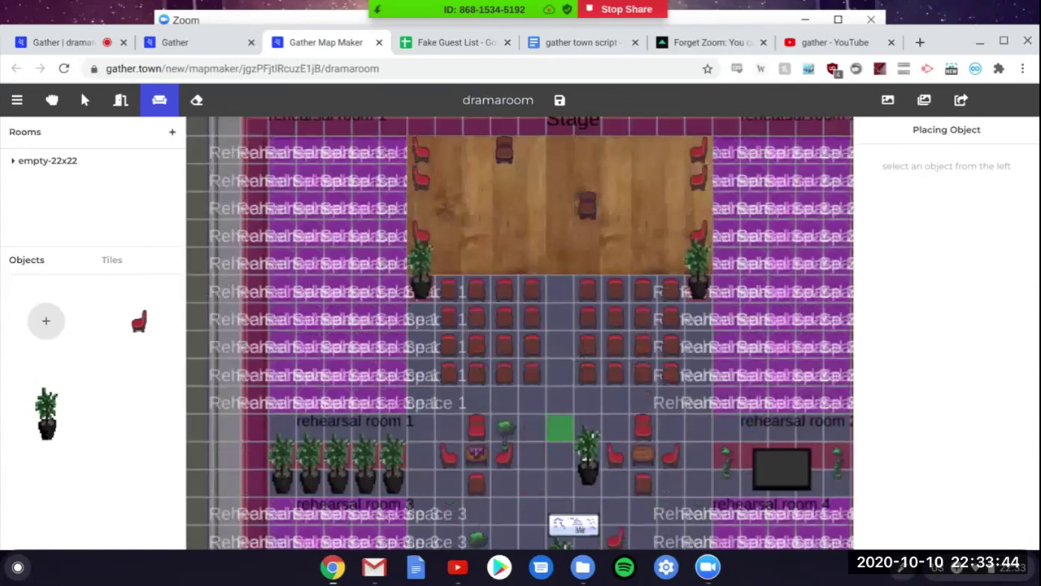
scroll(519, 333, "down", 5)
scroll(675, 204, "up", 3)
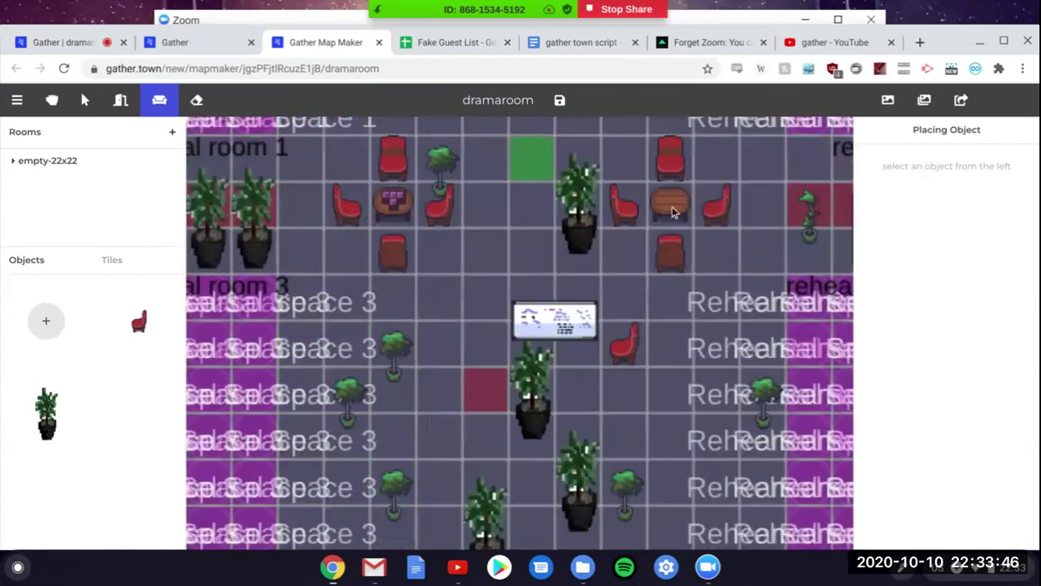
scroll(616, 199, "up", 5)
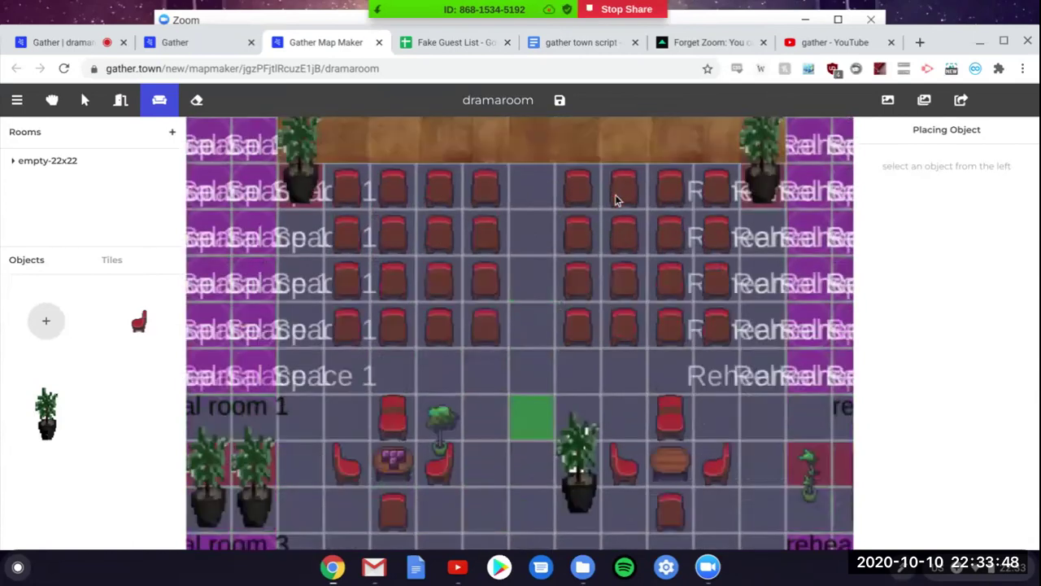
scroll(616, 199, "down", 4)
scroll(616, 228, "down", 3)
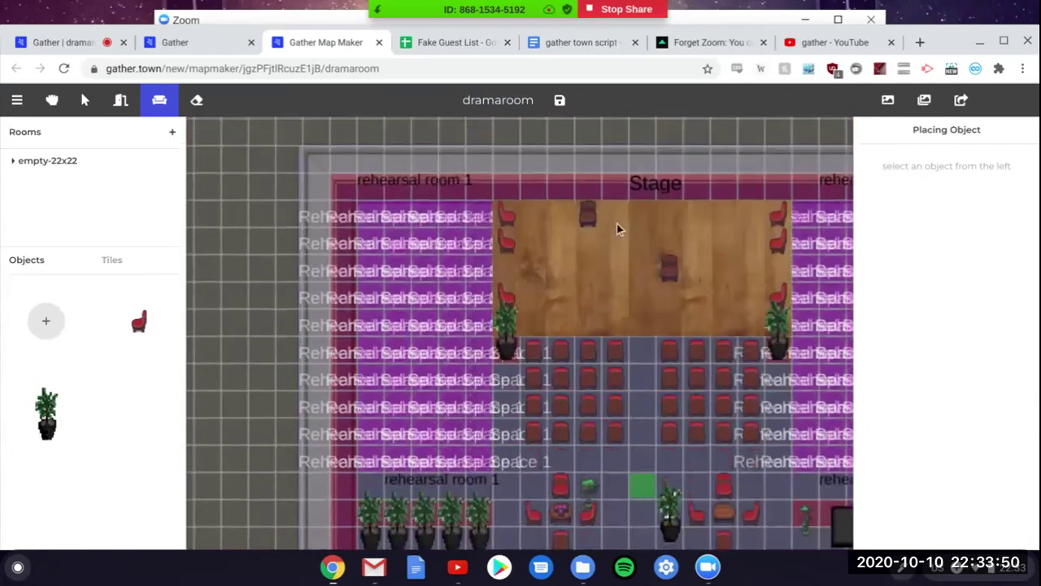
scroll(617, 229, "up", 1)
scroll(520, 334, "up", 1)
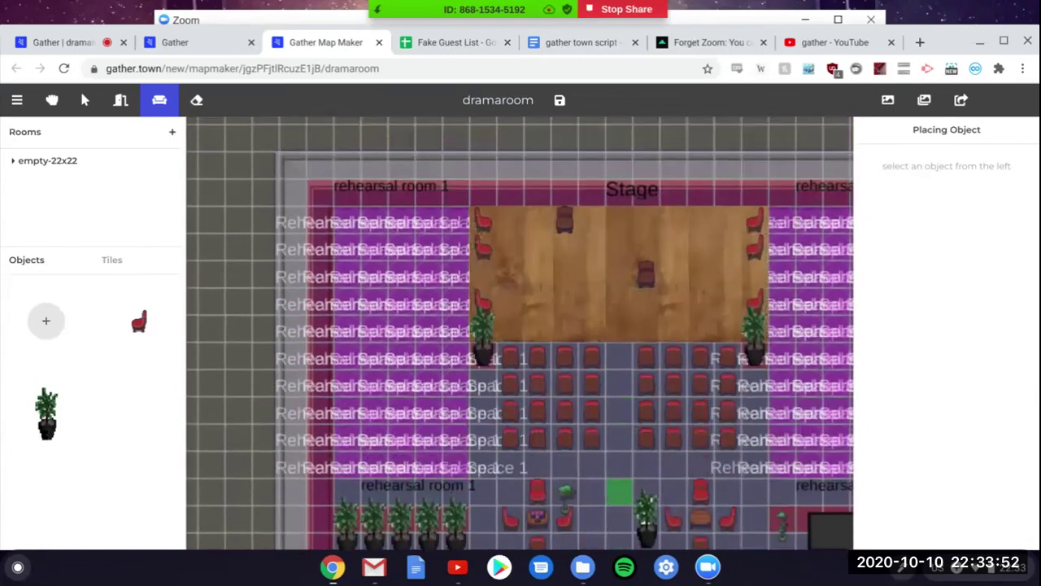
scroll(520, 334, "right", 1)
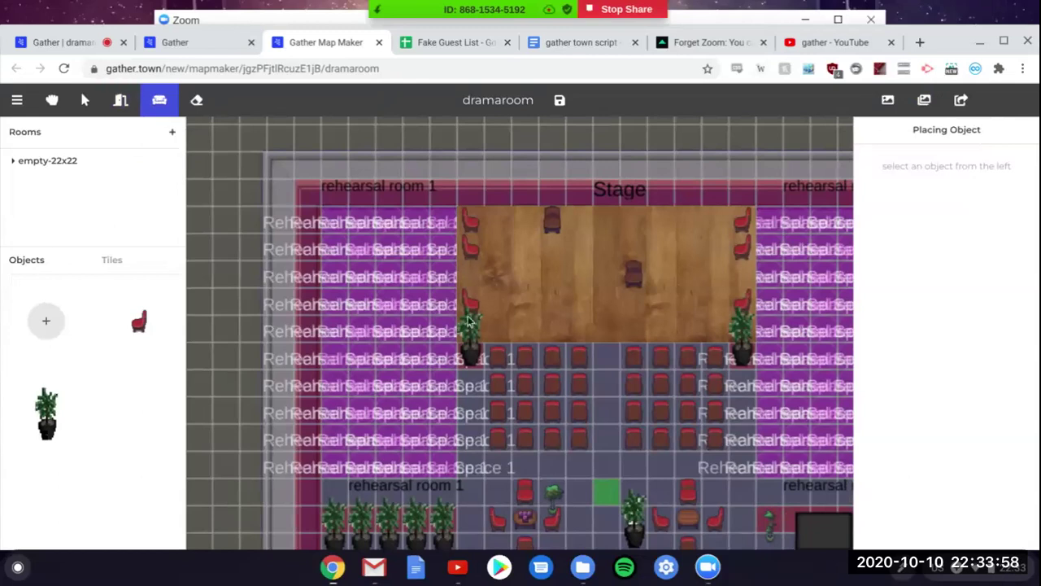
scroll(464, 318, "down", 5)
scroll(468, 322, "right", 5)
scroll(468, 321, "left", 10)
scroll(467, 321, "up", 2)
scroll(521, 333, "up", 5)
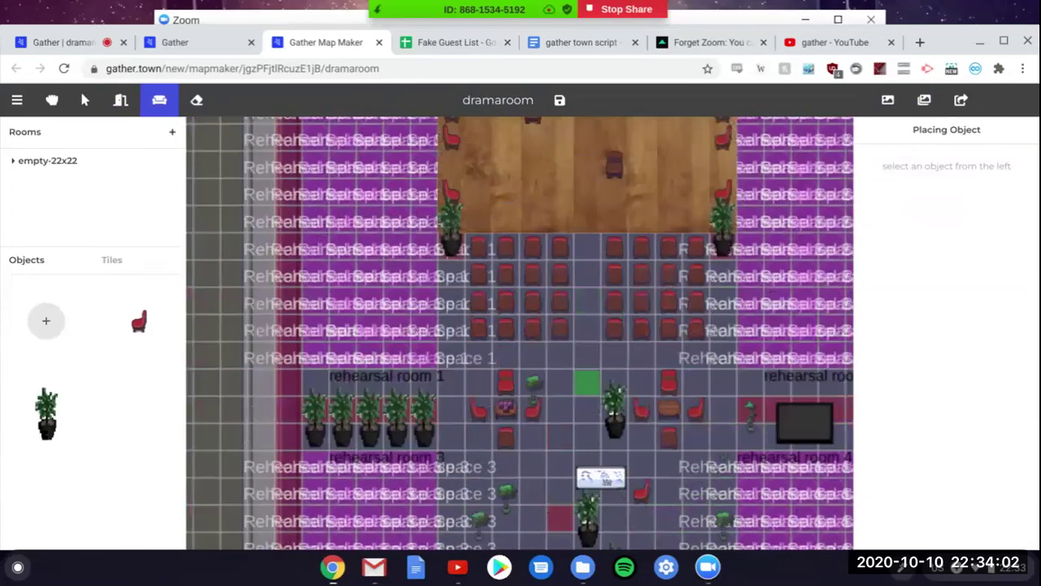
scroll(520, 334, "down", 2)
scroll(520, 333, "down", 1)
scroll(521, 333, "down", 3)
scroll(521, 333, "up", 3)
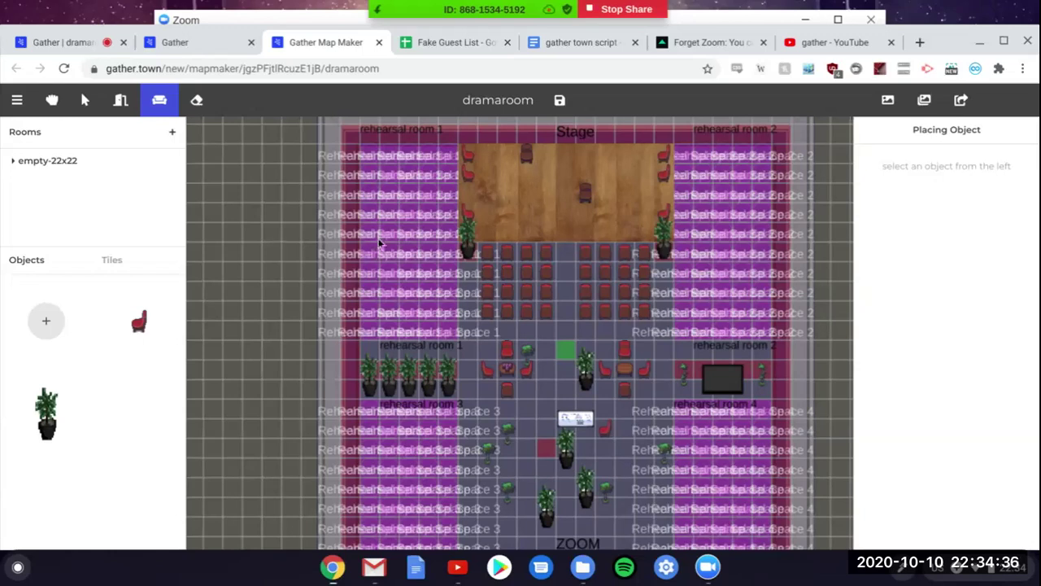
scroll(378, 242, "down", 2)
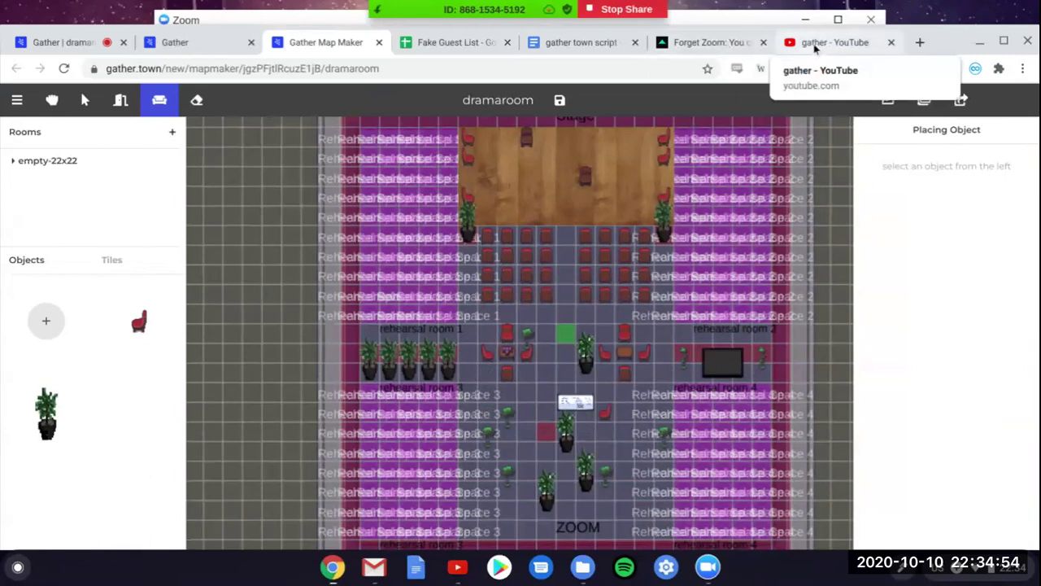
Step: Bring up the gather channel's Videos tab and browse its Map Maker tutorial videos
left_click(814, 46)
scroll(557, 356, "down", 1)
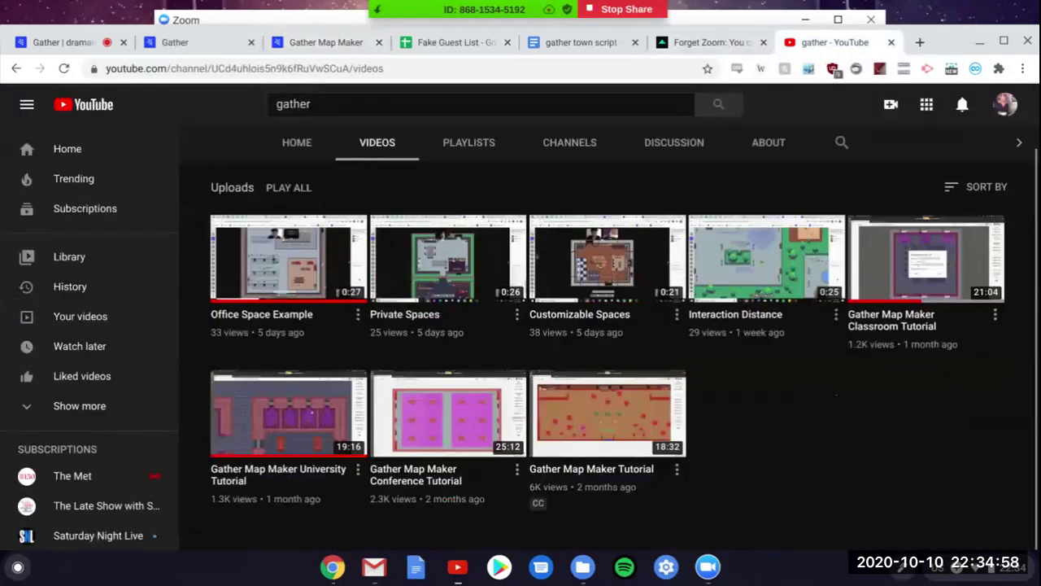
mouse_move(668, 436)
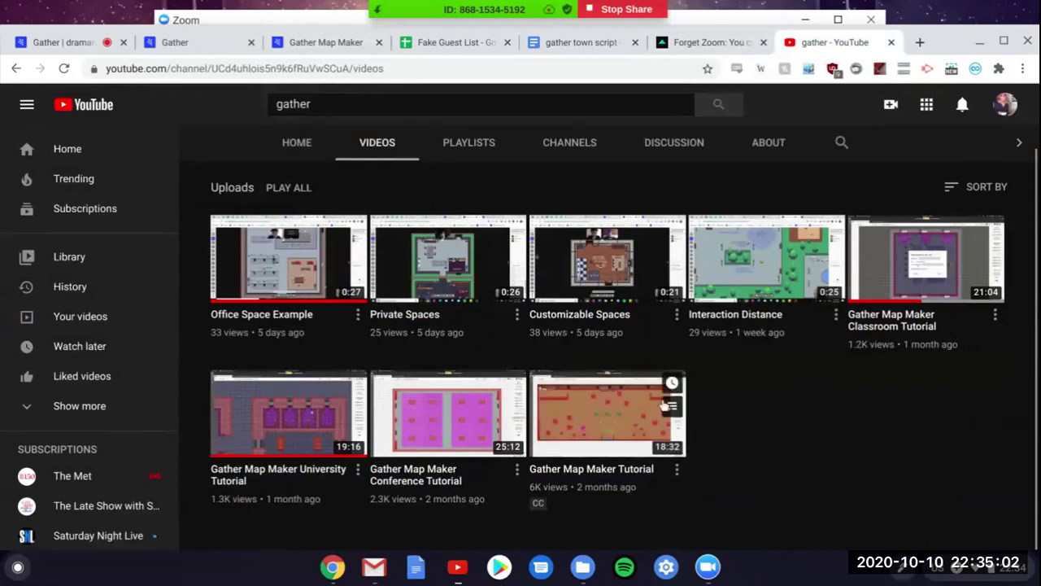
mouse_move(460, 436)
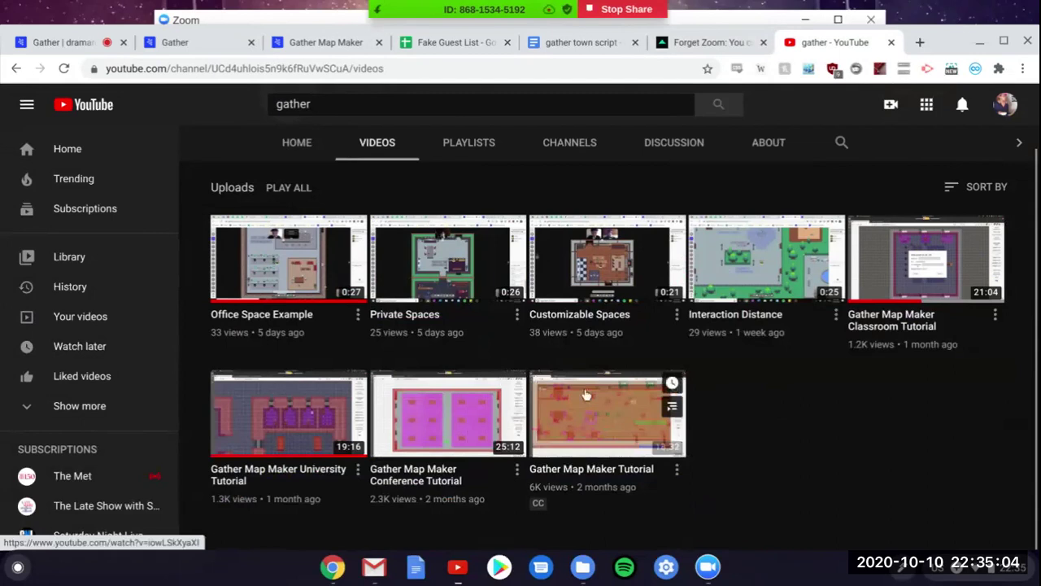
Step: Switch back to the first Gather dramaroom tab to load the live space
left_click(80, 47)
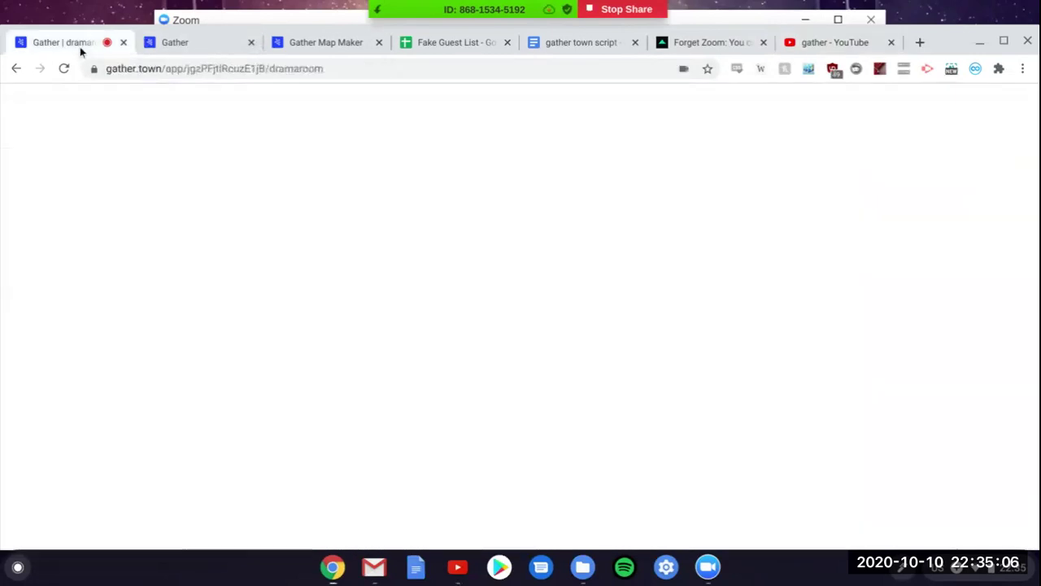